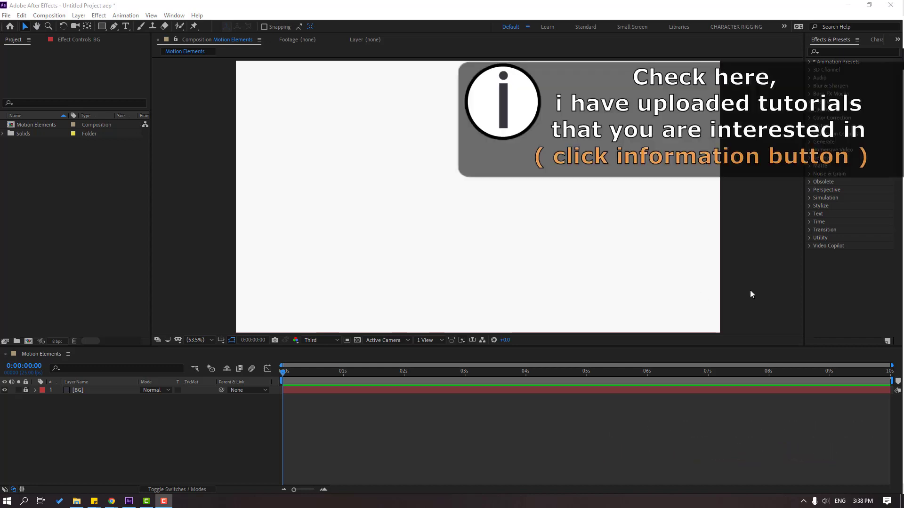
Step: Select the Pen tool to begin drawing the line's path
click(114, 26)
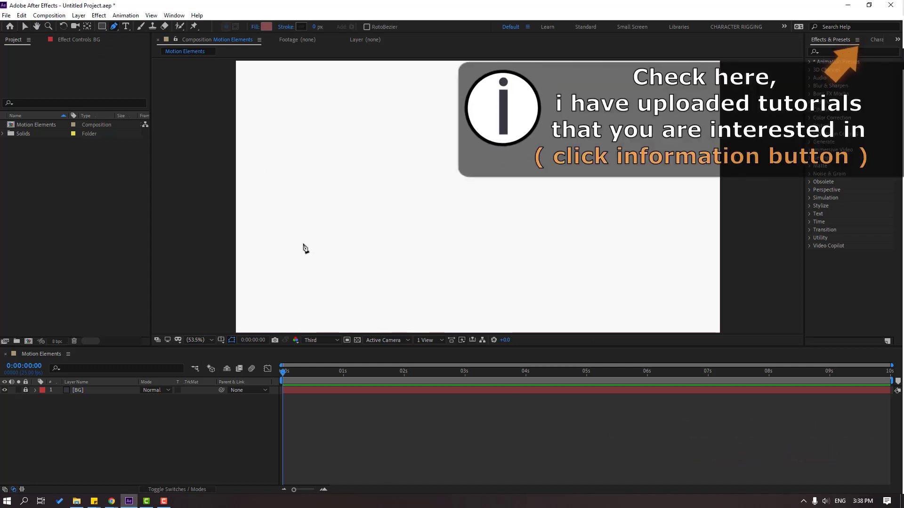
Step: Draw a horizontal two-point line with no fill and a 12 px stroke
click(296, 262)
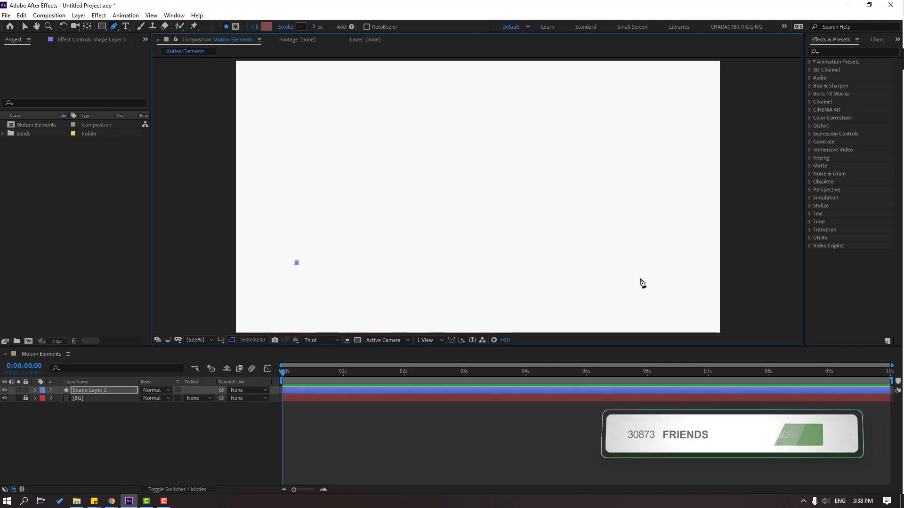
click(631, 262)
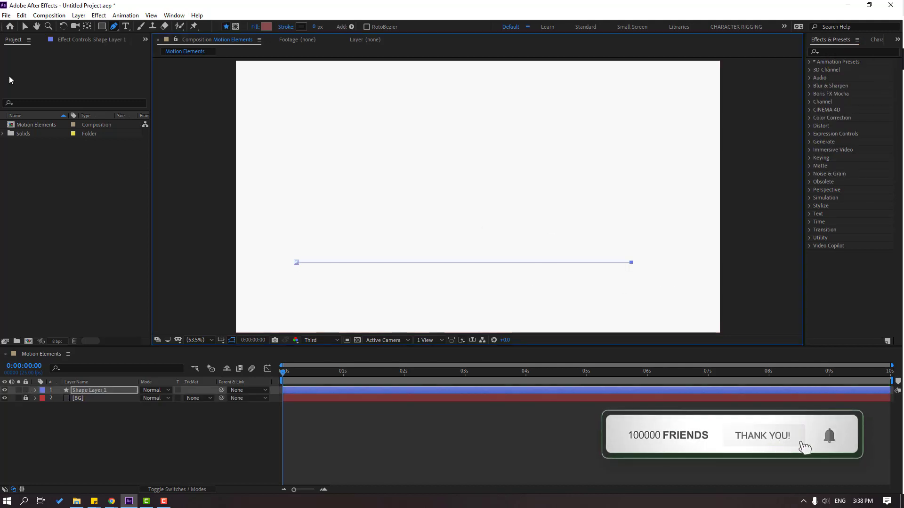
click(26, 27)
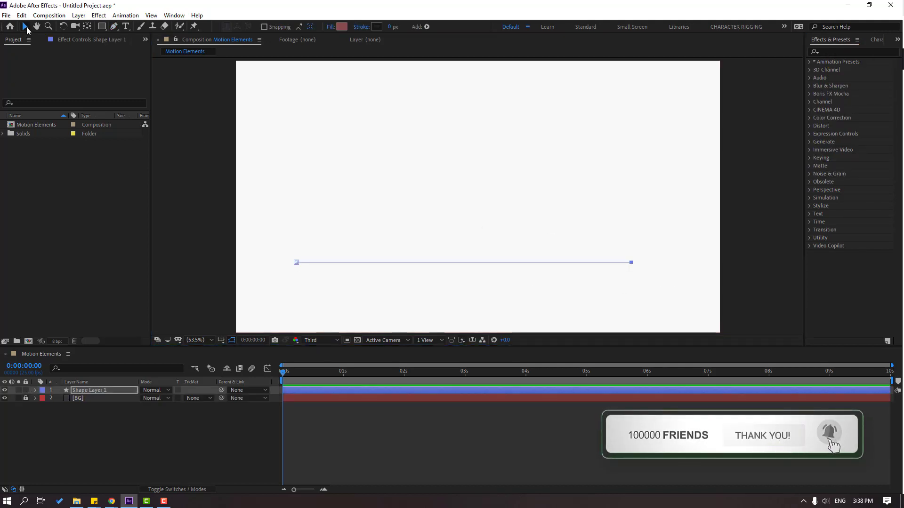
click(332, 27)
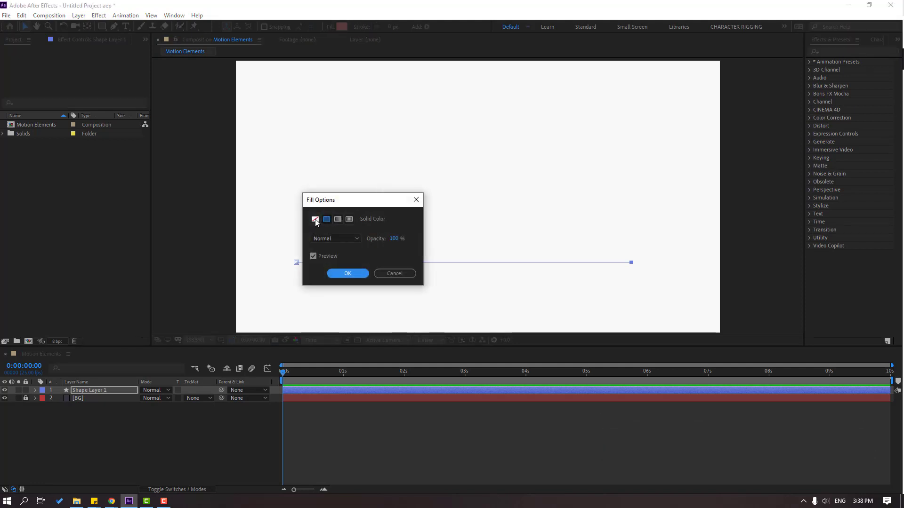
click(340, 270)
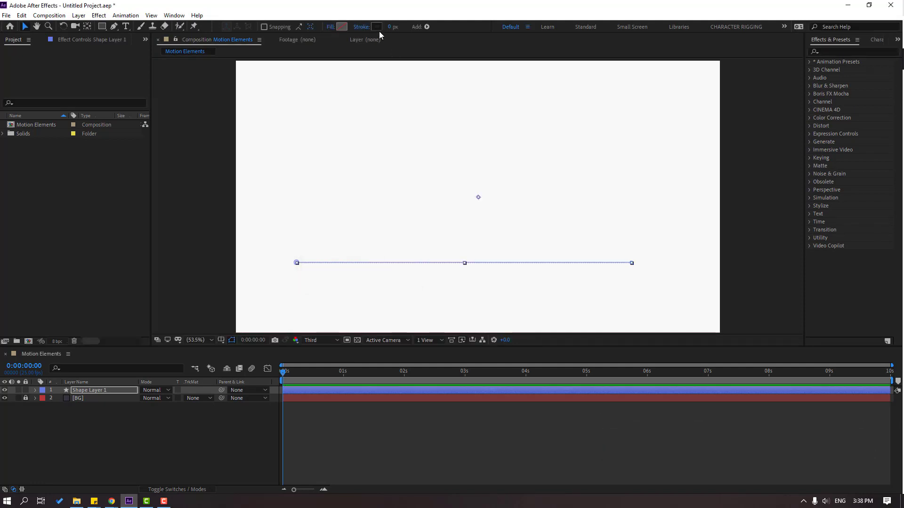
drag(388, 33, 392, 34)
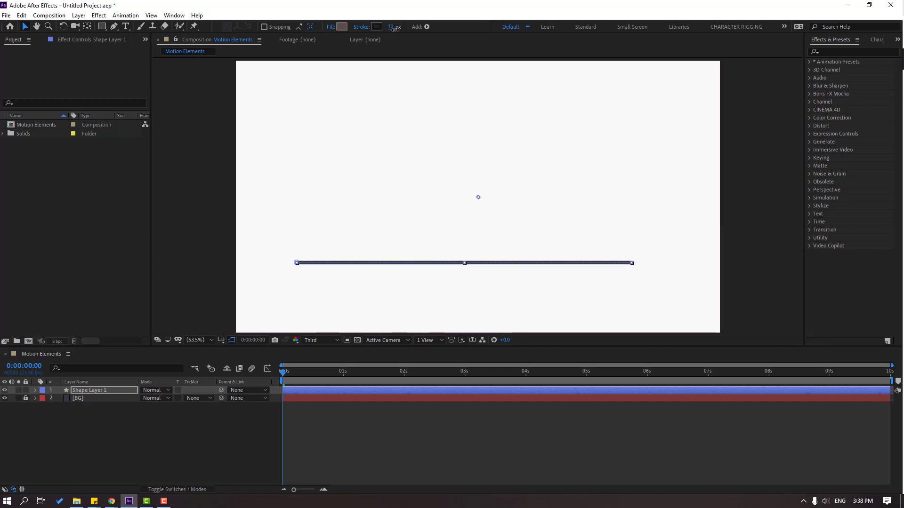
click(198, 424)
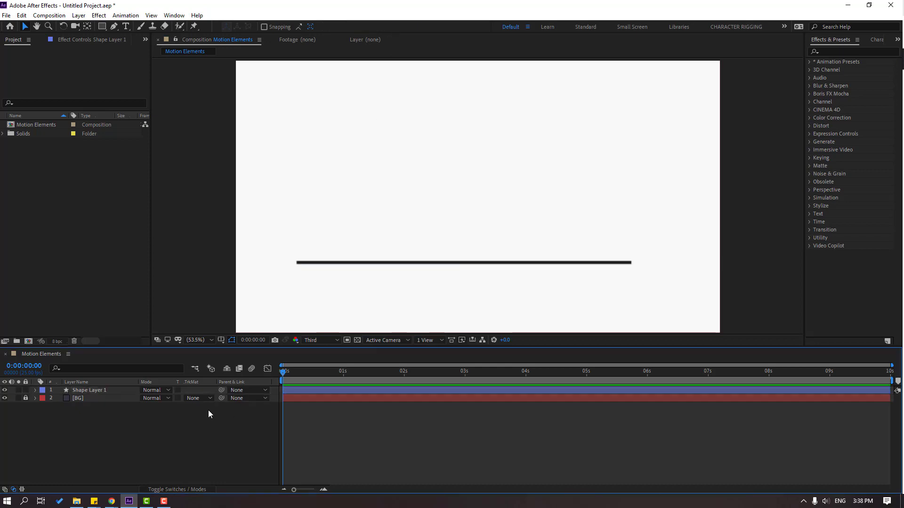
Step: Rename Shape Layer 1 to 'line'
click(76, 390)
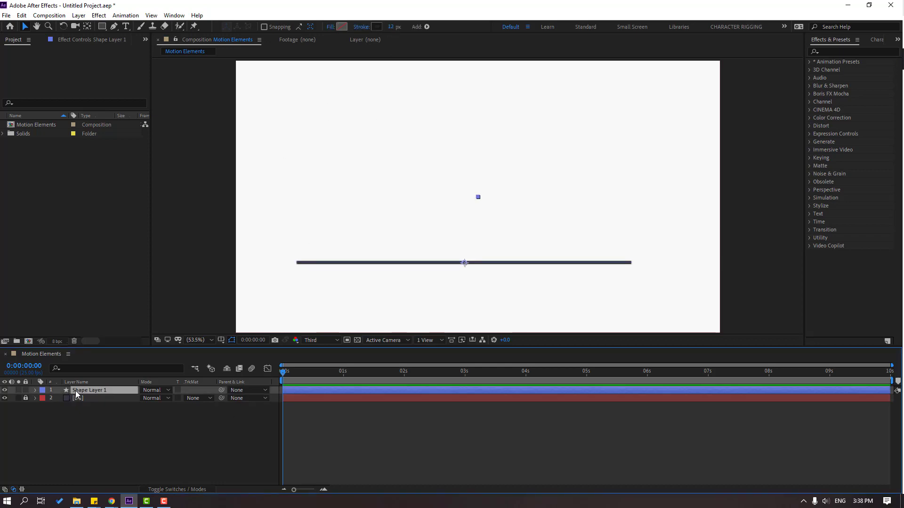
key(Return)
text(line)
key(Return)
Step: Set the composition preview resolution to Full
scroll(297, 264, up, 5)
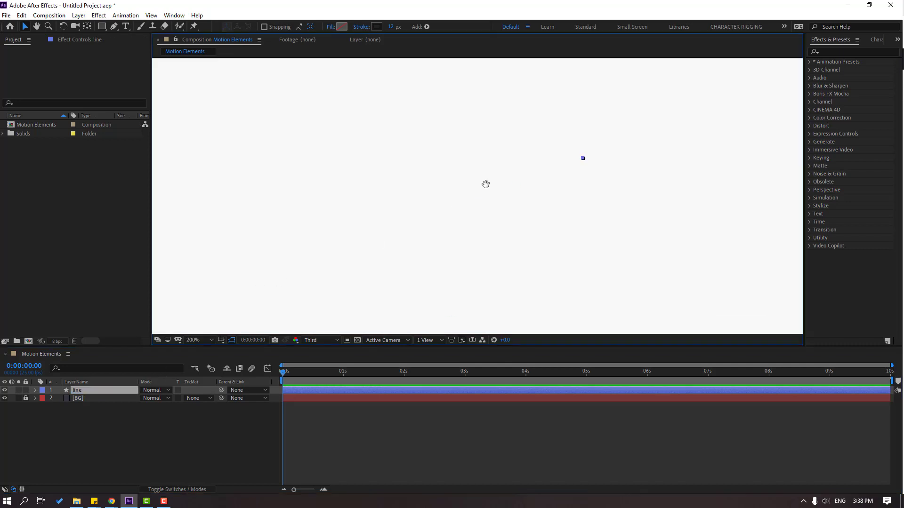
scroll(562, 197, down, 2)
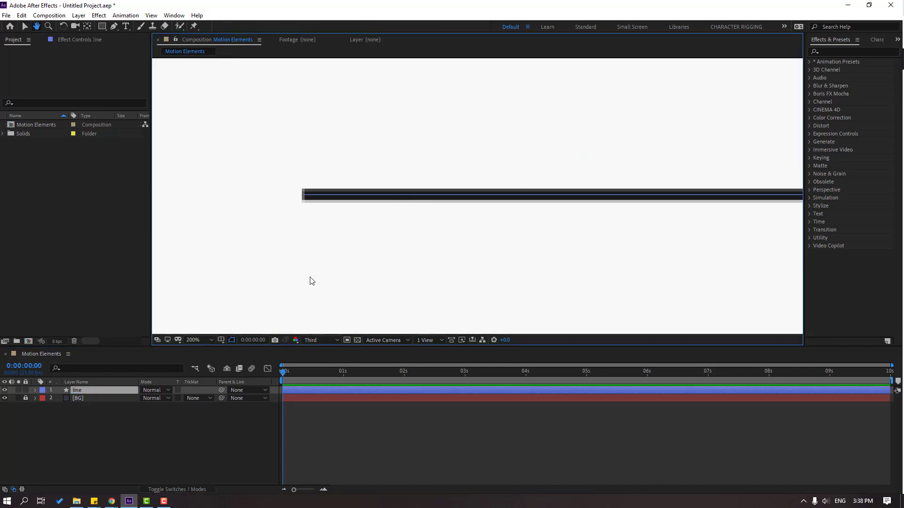
key(v)
click(320, 340)
click(315, 362)
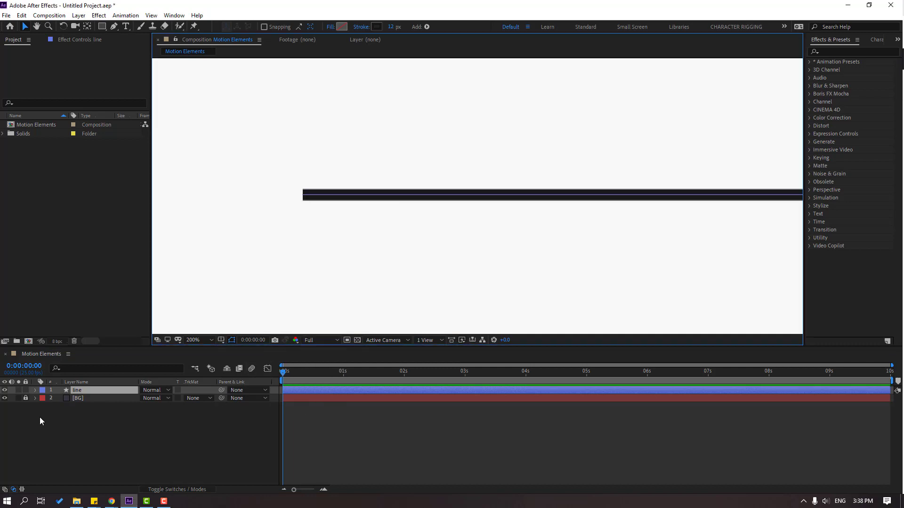
Step: Lighten the line's stroke colour to a medium grey
click(378, 27)
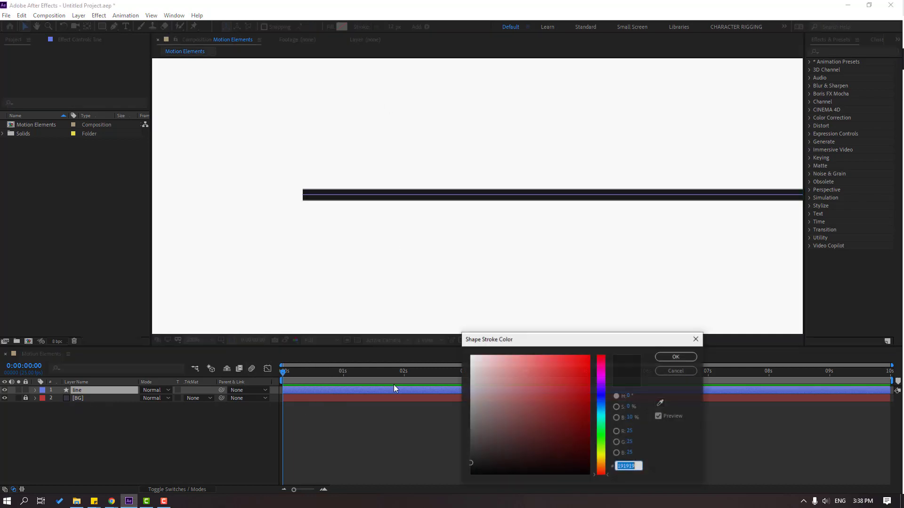
drag(472, 462, 470, 445)
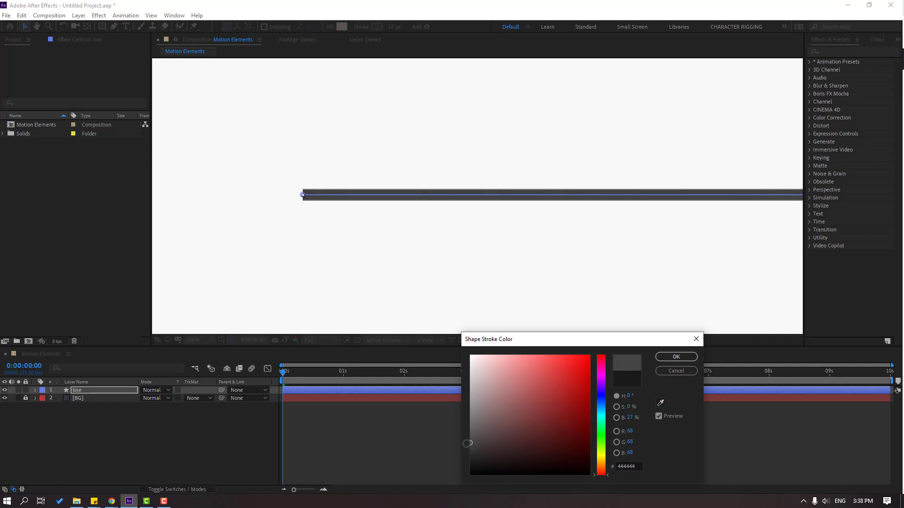
click(676, 357)
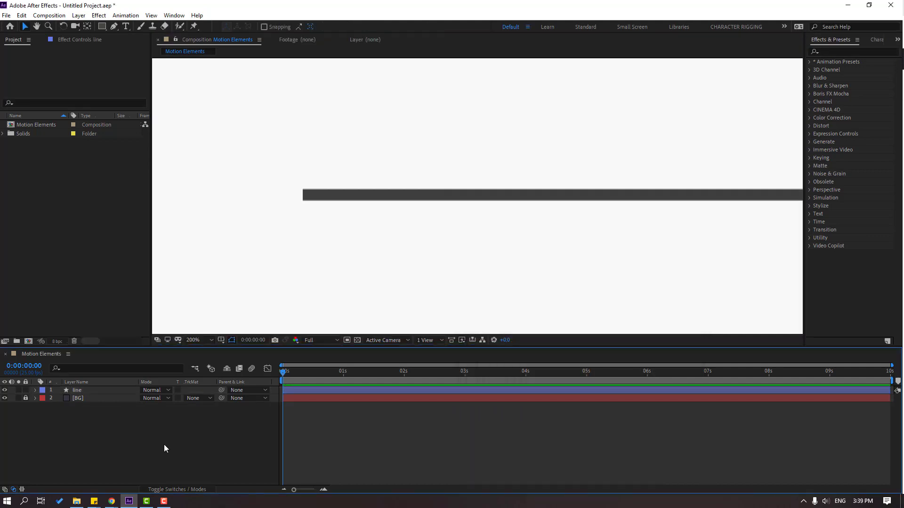
Step: Set Line Cap to Round Cap in the line's Stroke 1 settings
click(78, 392)
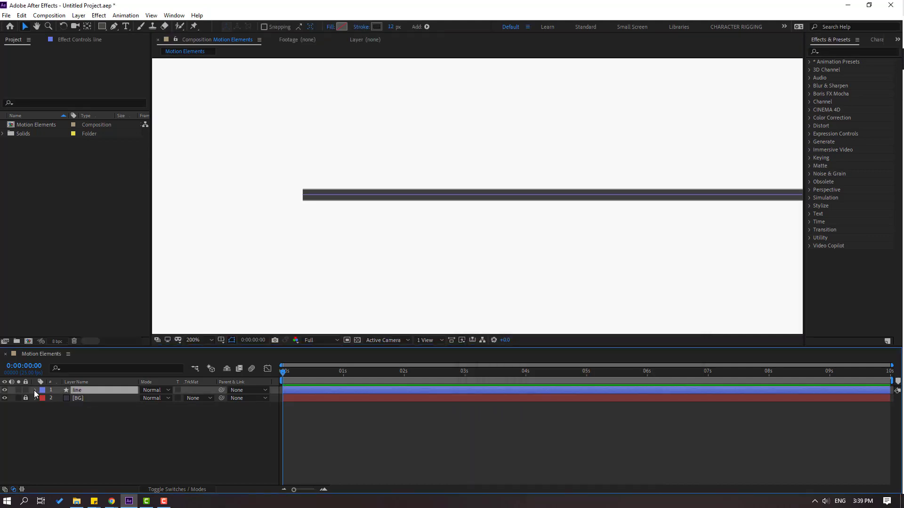
click(35, 390)
click(42, 400)
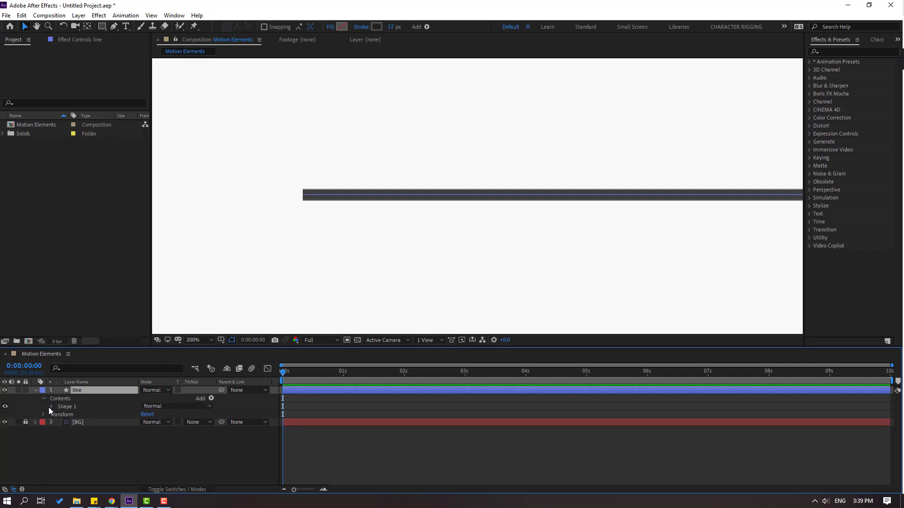
click(51, 408)
click(60, 423)
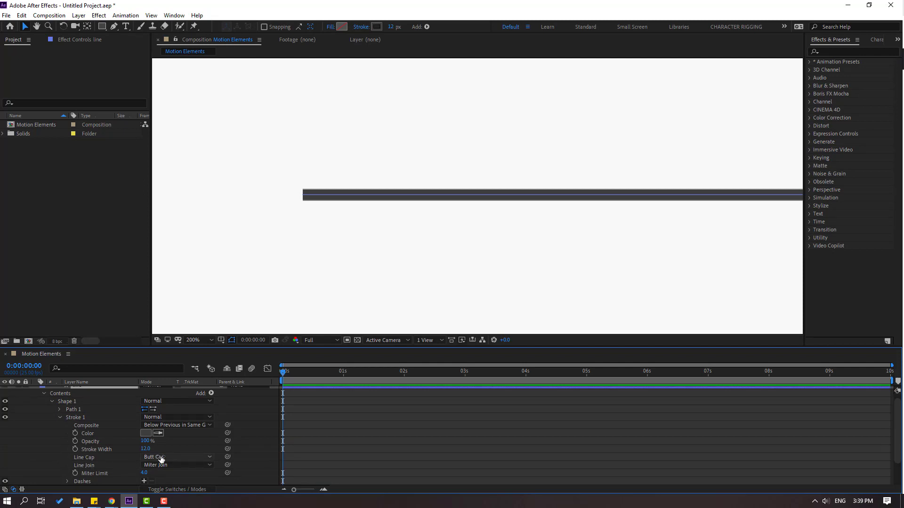
click(160, 457)
click(174, 438)
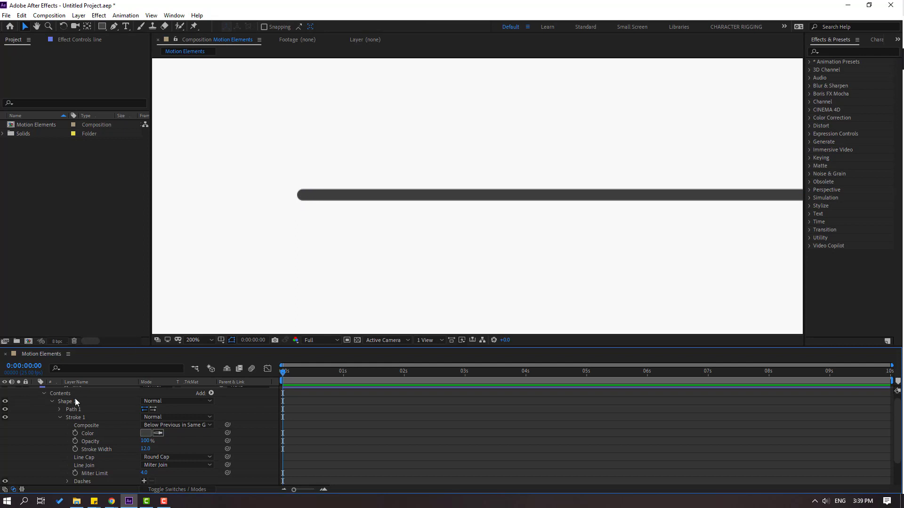
scroll(42, 412, up, 1)
click(35, 390)
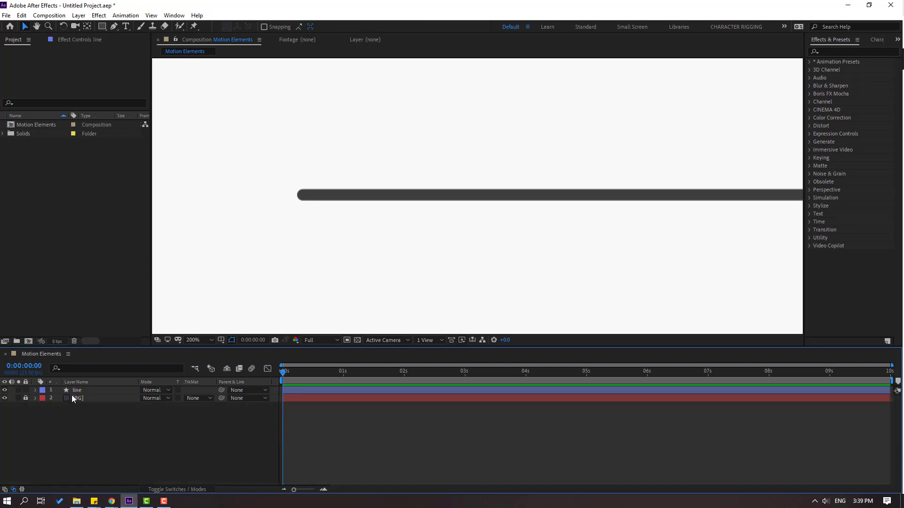
click(81, 390)
Step: Add Trim Paths to the line and keyframe its End at 0% at 0:00:00:00
click(425, 27)
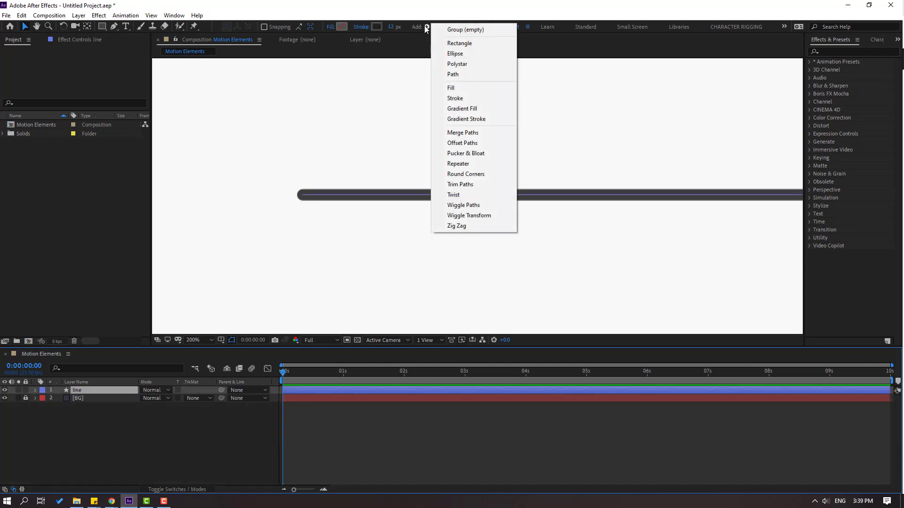
click(473, 185)
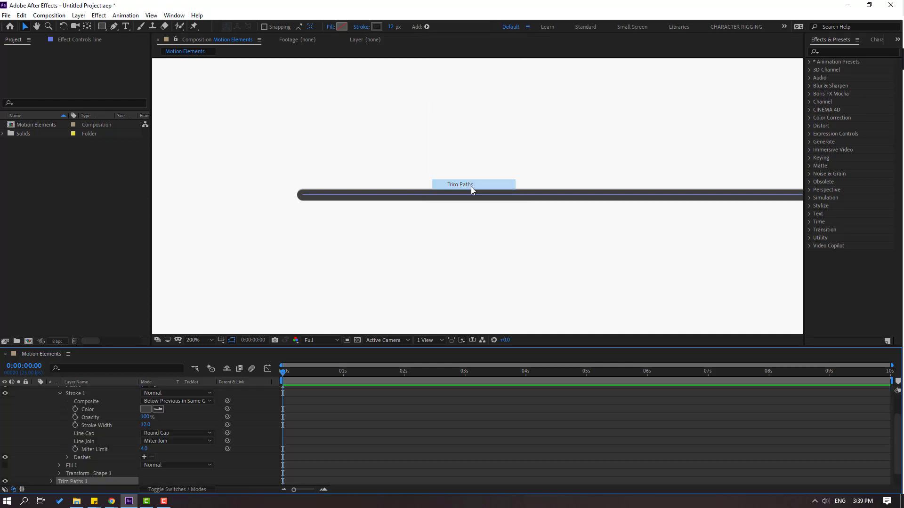
click(60, 418)
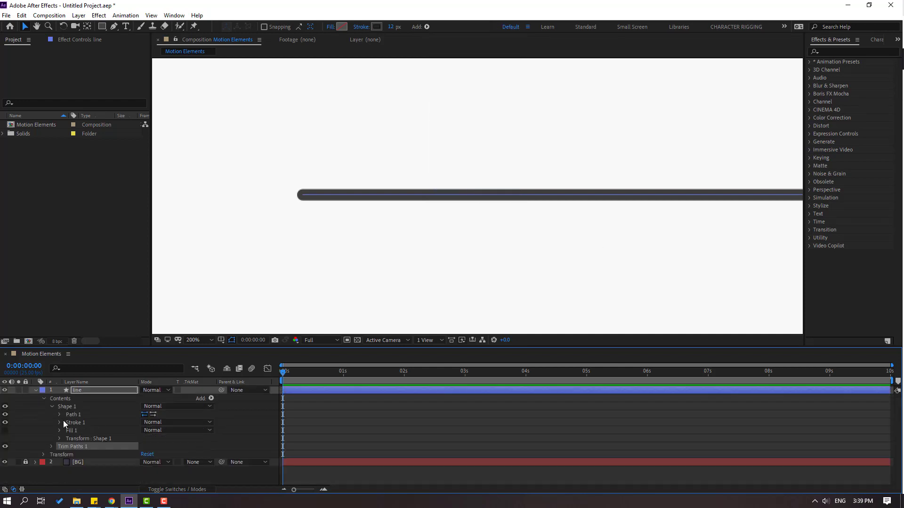
click(50, 448)
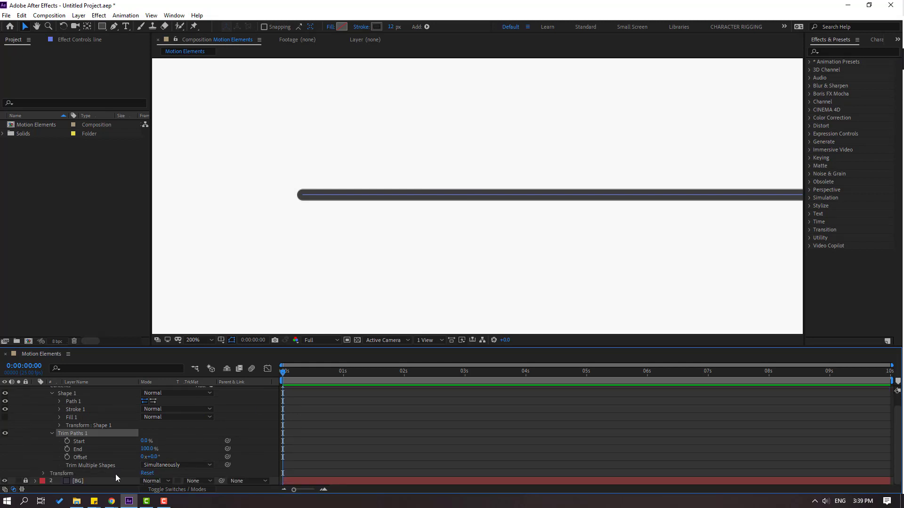
key(Return)
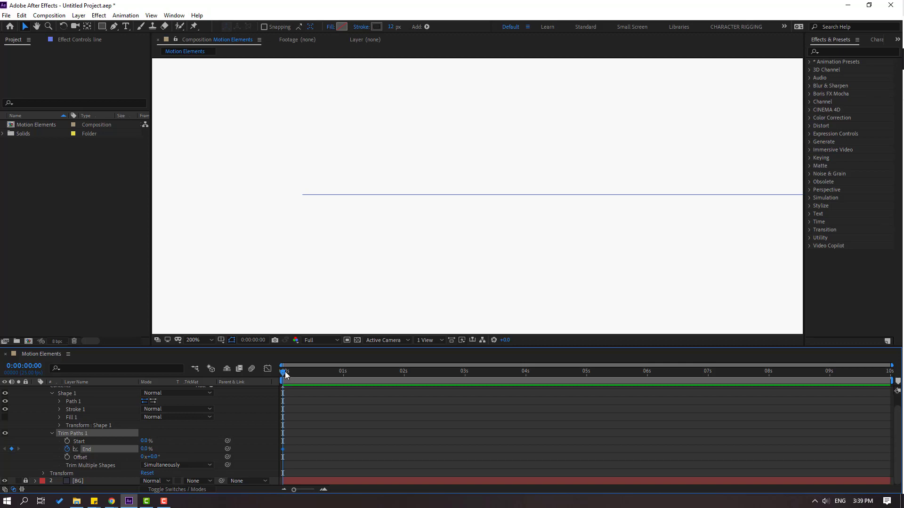
Step: Add a second Trim Paths End keyframe at 100% around one second
drag(285, 374, 341, 372)
click(144, 448)
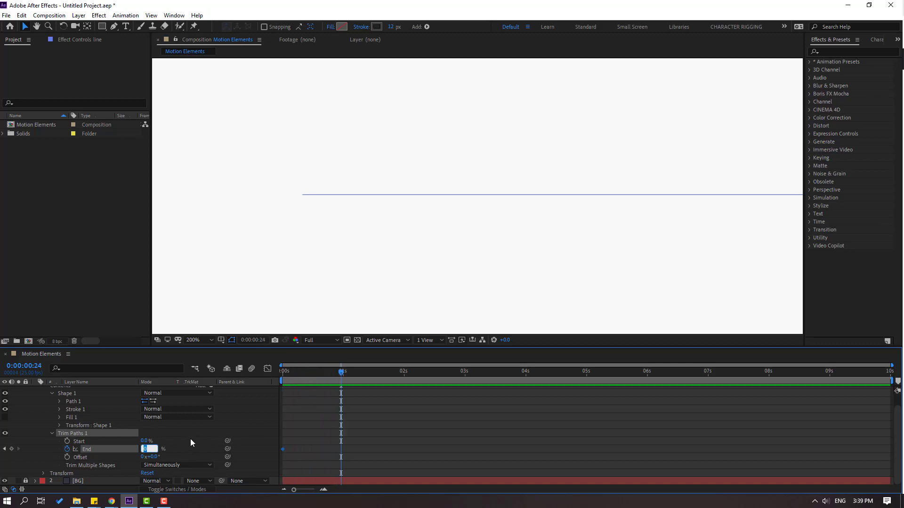
text(100)
key(Return)
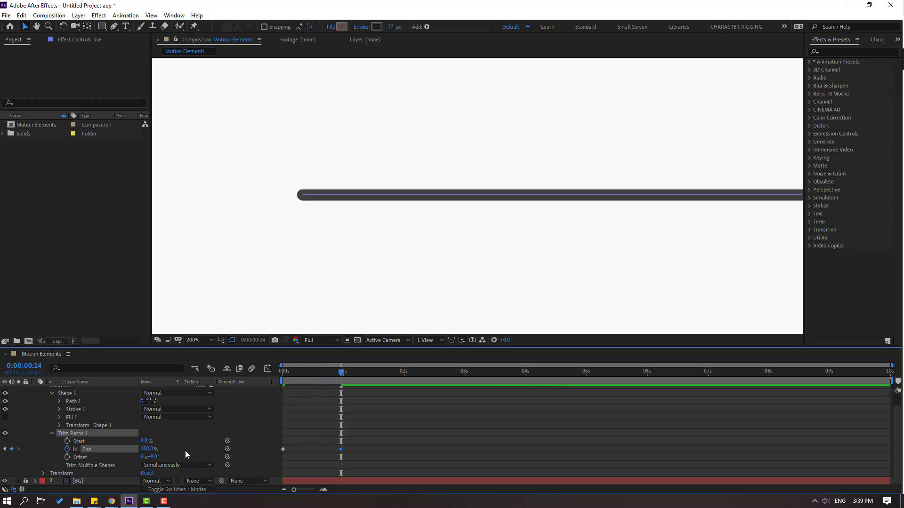
Step: Apply Easy Ease to both End keyframes
scroll(602, 256, down, 4)
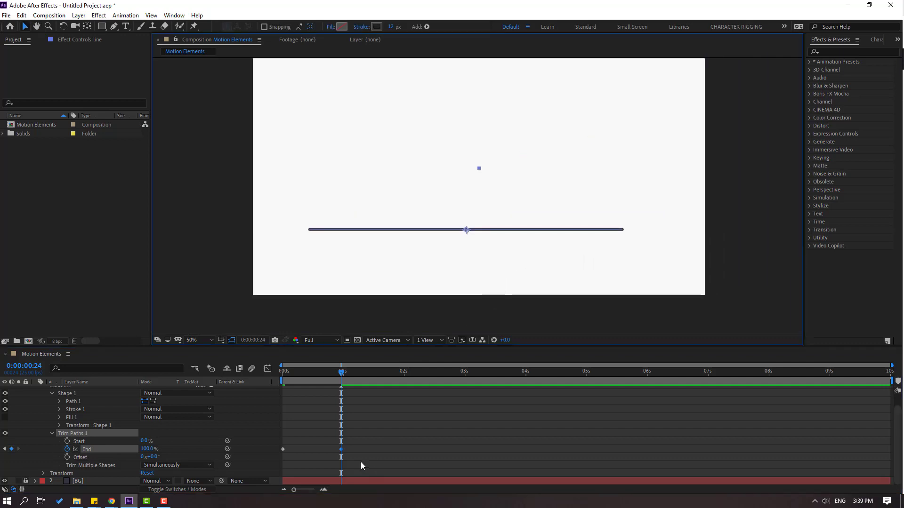
drag(307, 451, 283, 448)
right_click(283, 448)
mouse_move(329, 441)
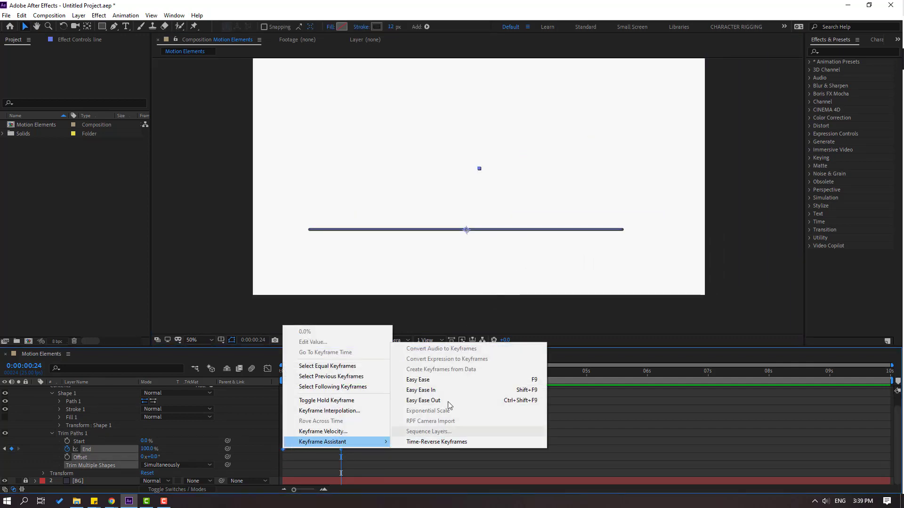
click(442, 379)
key(space)
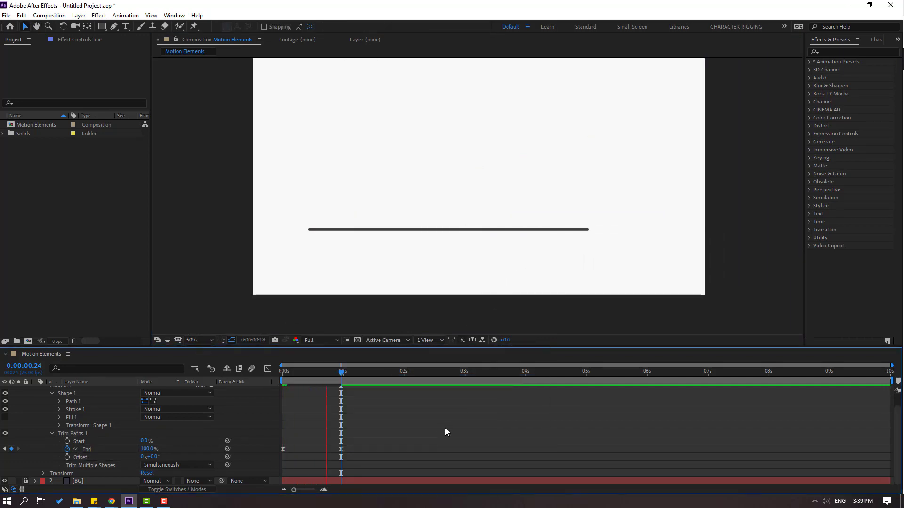
Step: Raise the speed-graph peak of the End keyframes for a sharp draw-on burst, then preview
drag(374, 431, 257, 459)
click(268, 369)
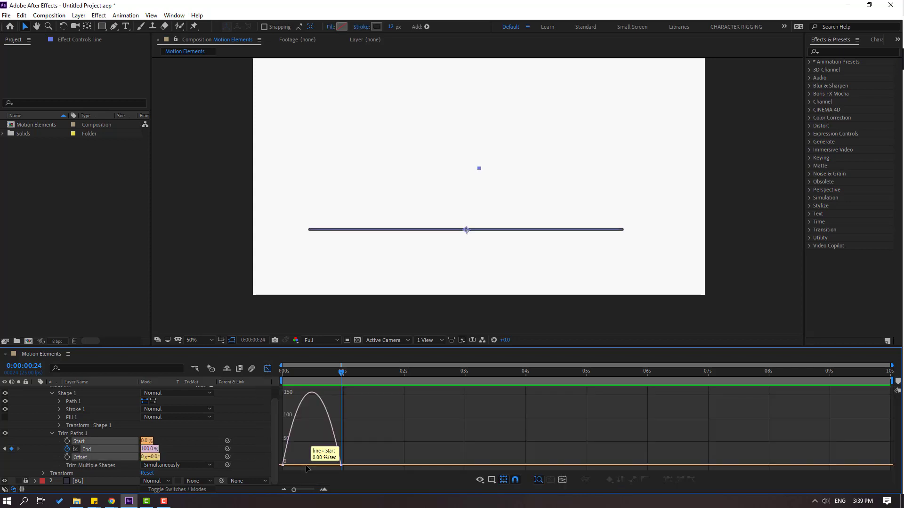
mouse_move(322, 465)
mouse_down()
mouse_move(331, 466)
mouse_move(323, 465)
mouse_up()
key(space)
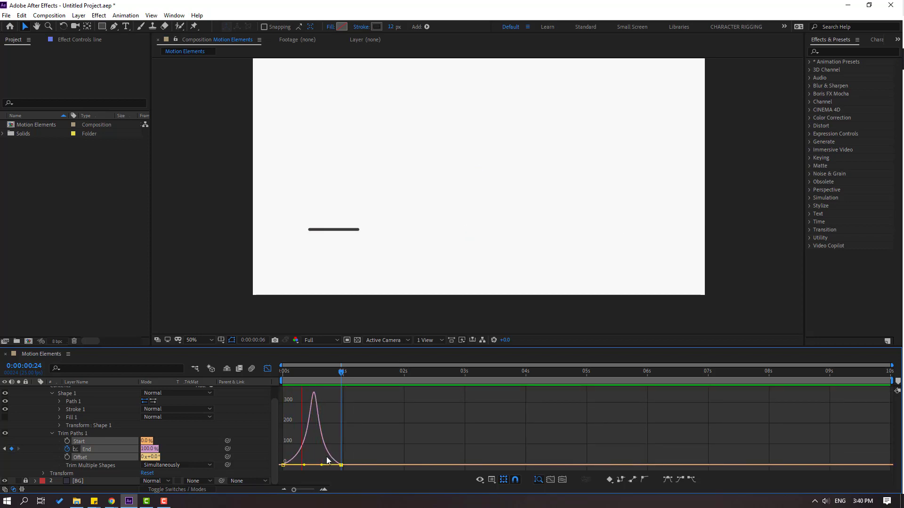
key(space)
click(267, 369)
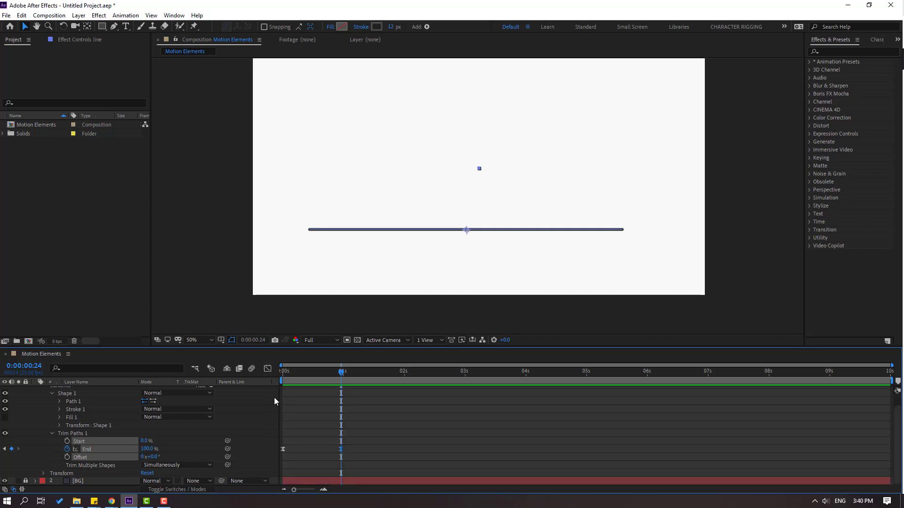
scroll(119, 439, up, 1)
Step: Shift the line slightly right and down, then deselect it and collapse its properties
click(96, 390)
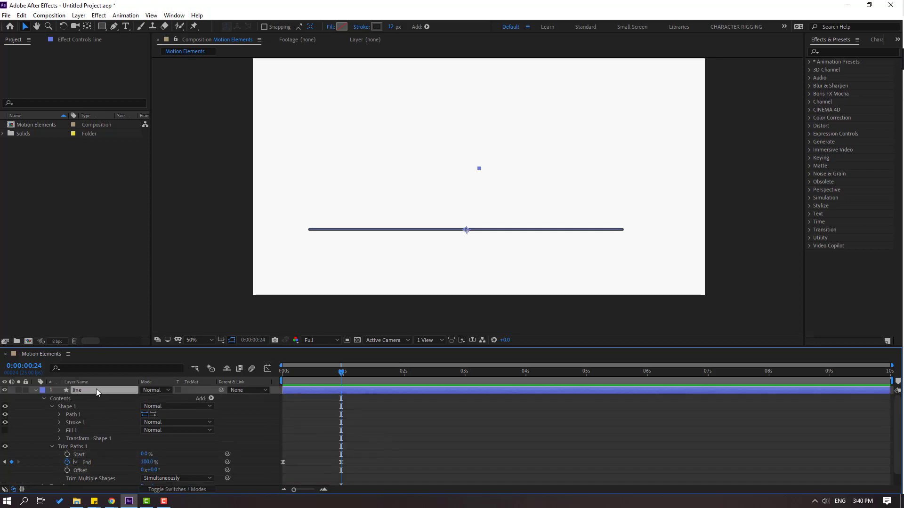
key(shift+Right)
key(shift+Right)
key(shift+Right)
key(shift+Right)
key(shift+Right)
key(shift+Right)
key(shift+Right)
key(shift+Right)
key(shift+Down)
key(shift+Down)
key(shift+Down)
key(shift+Down)
key(shift+Down)
key(shift+Down)
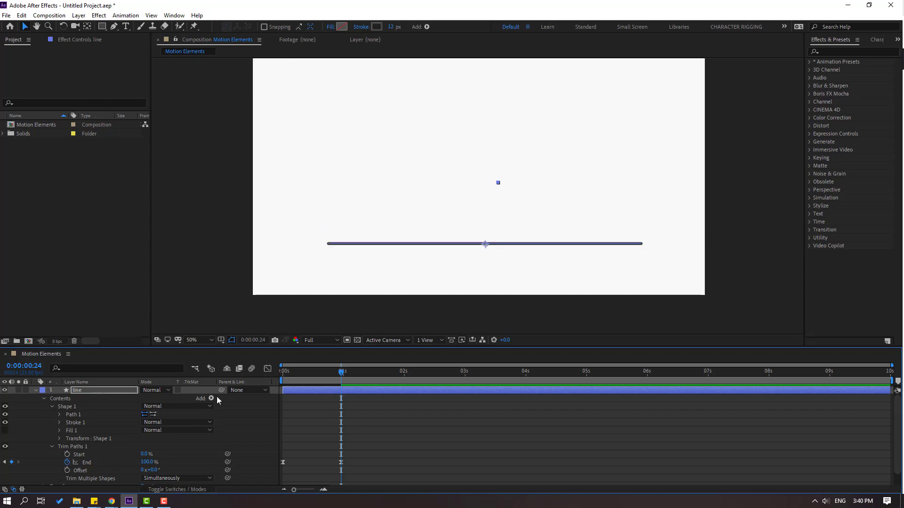
click(419, 422)
scroll(244, 271, down, 1)
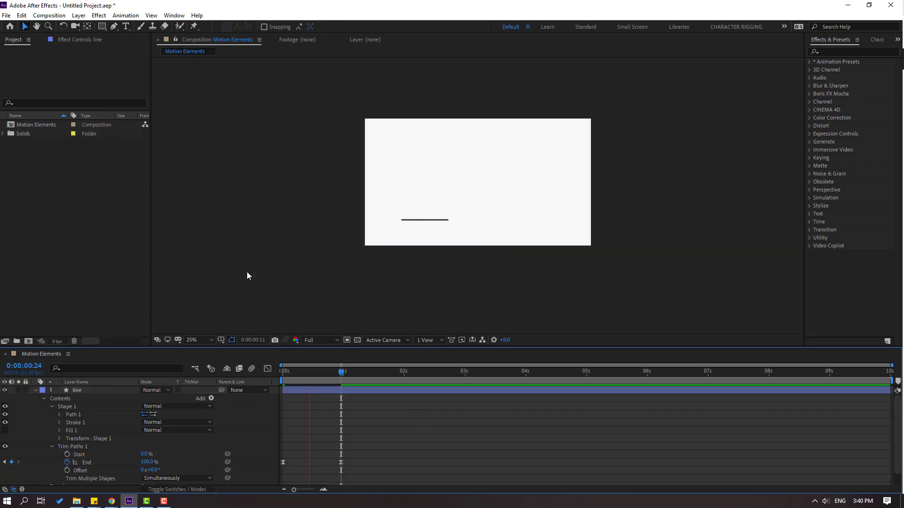
click(35, 391)
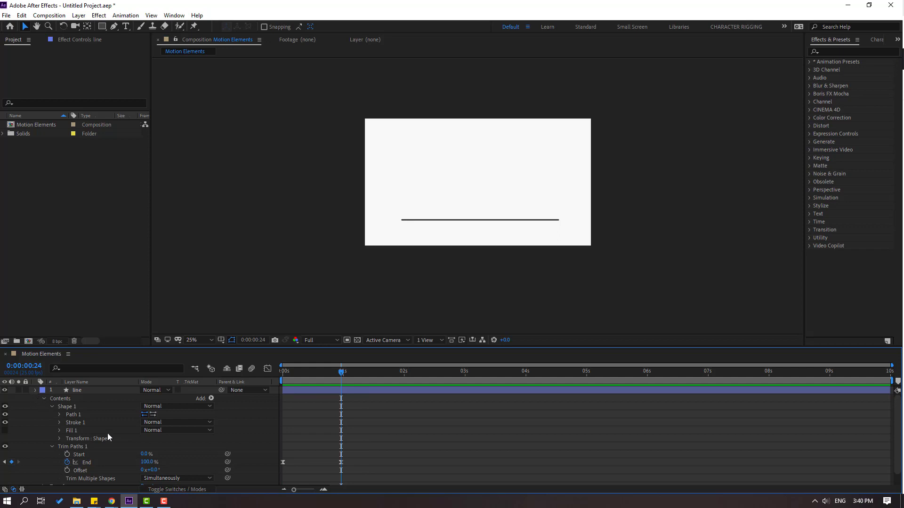
Step: Draw a rounded square above the line's left end and centre its anchor point
click(106, 26)
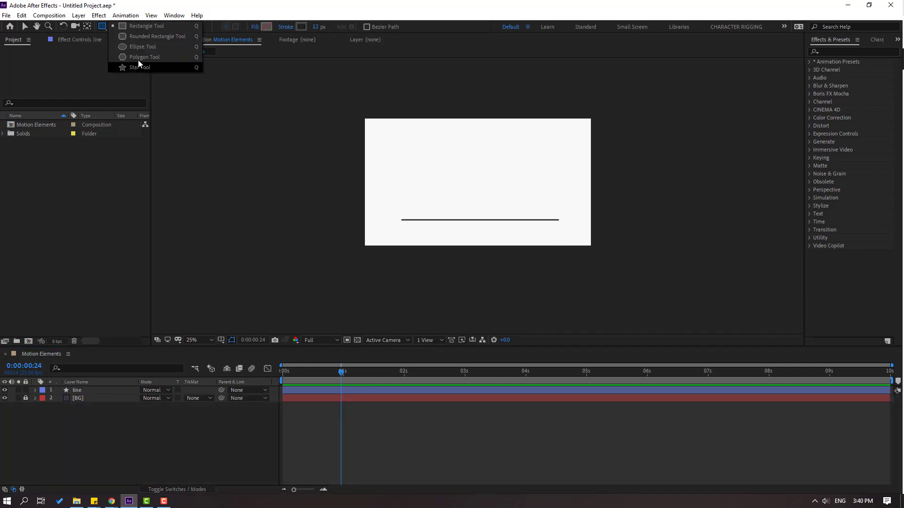
click(167, 36)
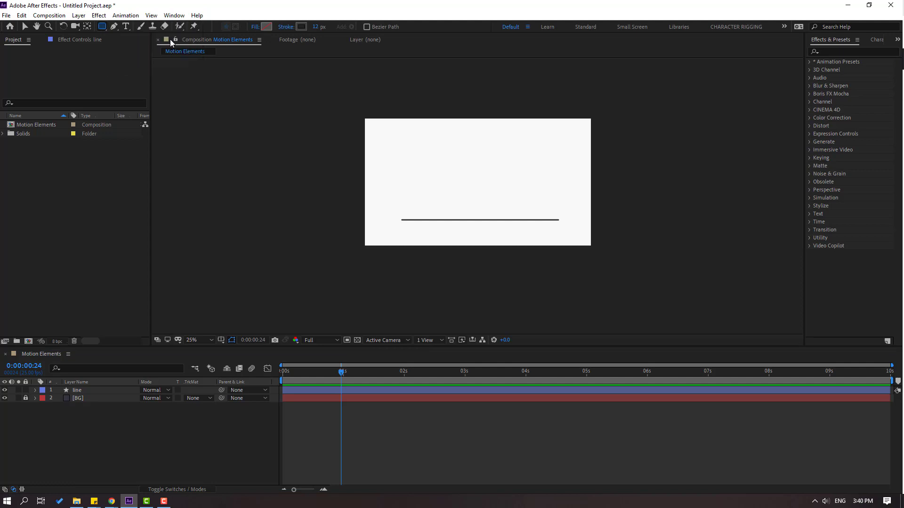
key(period)
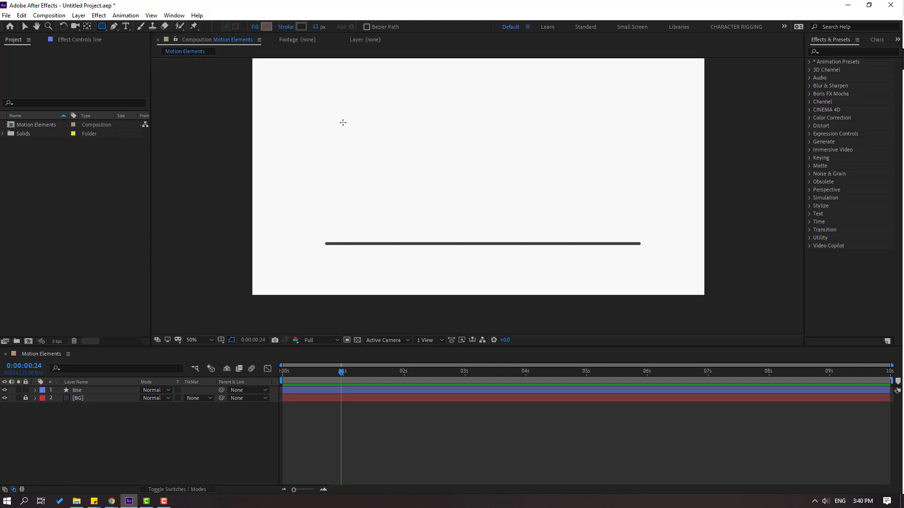
drag(345, 113, 405, 174)
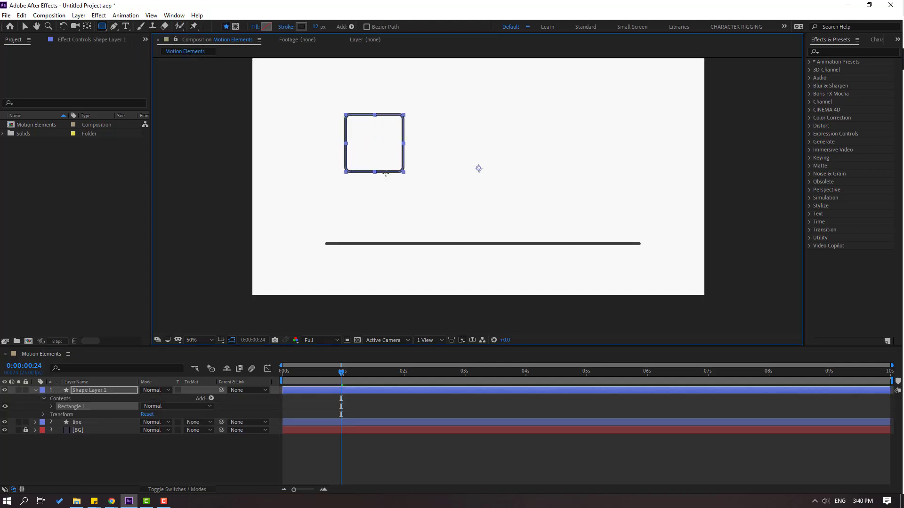
key(ctrl+alt+Home)
Step: Rename the square's shape layer to object_01
click(25, 26)
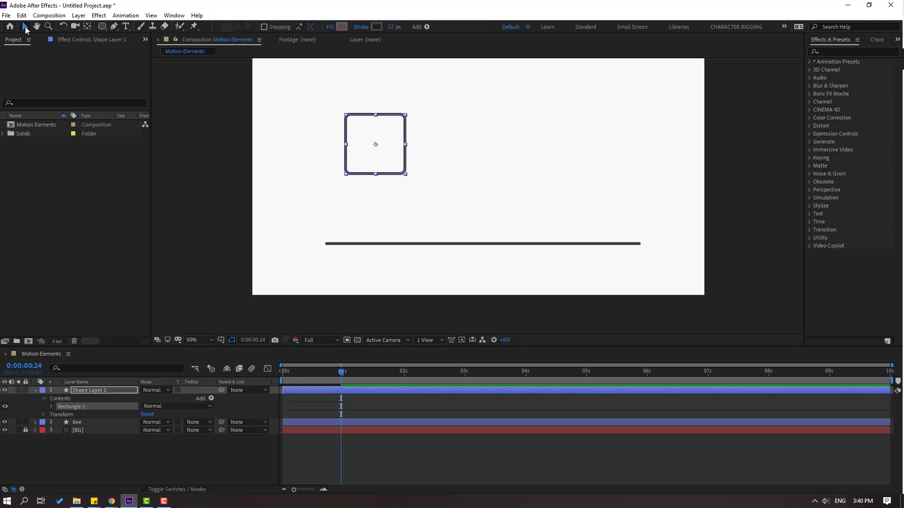
click(83, 391)
key(Return)
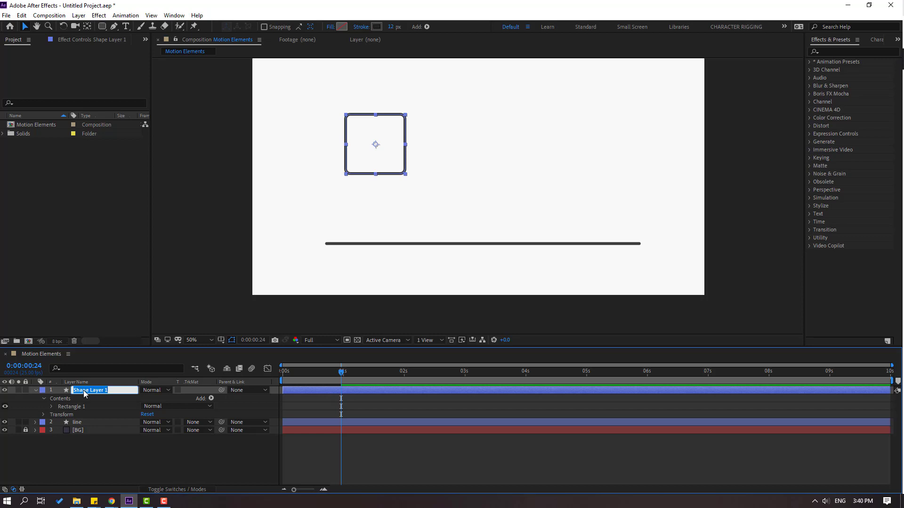
text(object_01)
key(Return)
Step: Fill the square with light blue (6BB4FF)
click(342, 28)
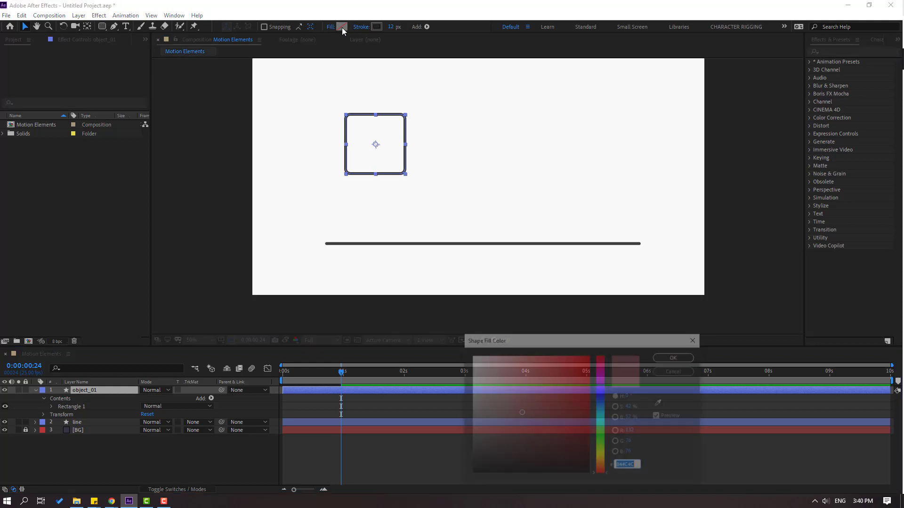
click(602, 406)
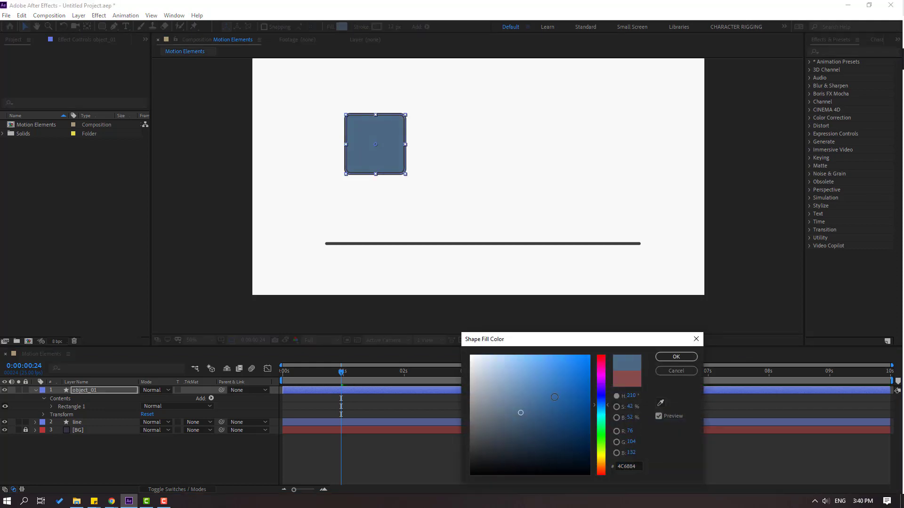
drag(540, 385, 536, 355)
click(676, 357)
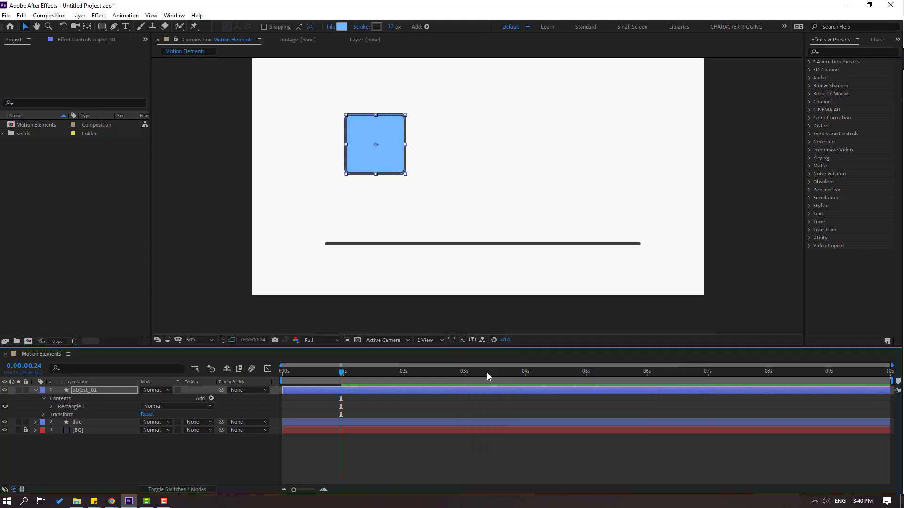
Step: Give the square a dark navy blue-purple outline (130330)
click(380, 27)
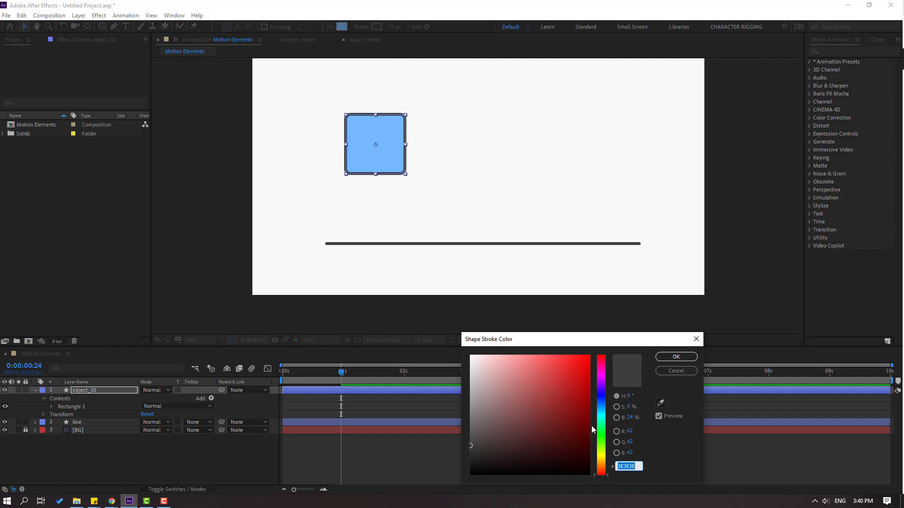
drag(600, 402, 602, 391)
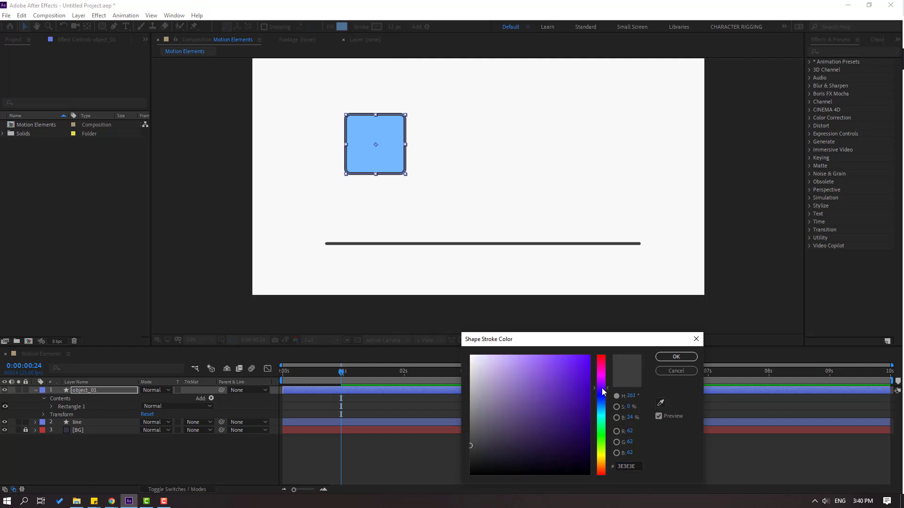
drag(567, 442, 583, 453)
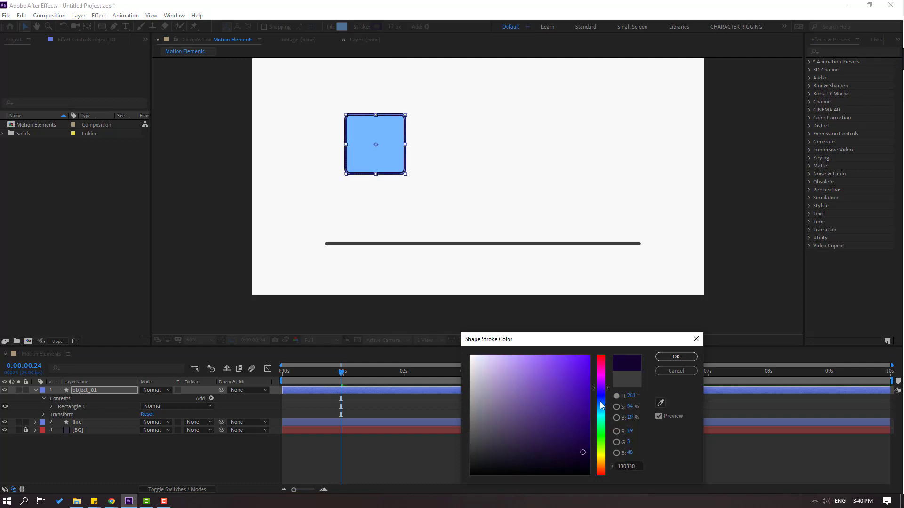
drag(600, 405, 603, 396)
click(662, 358)
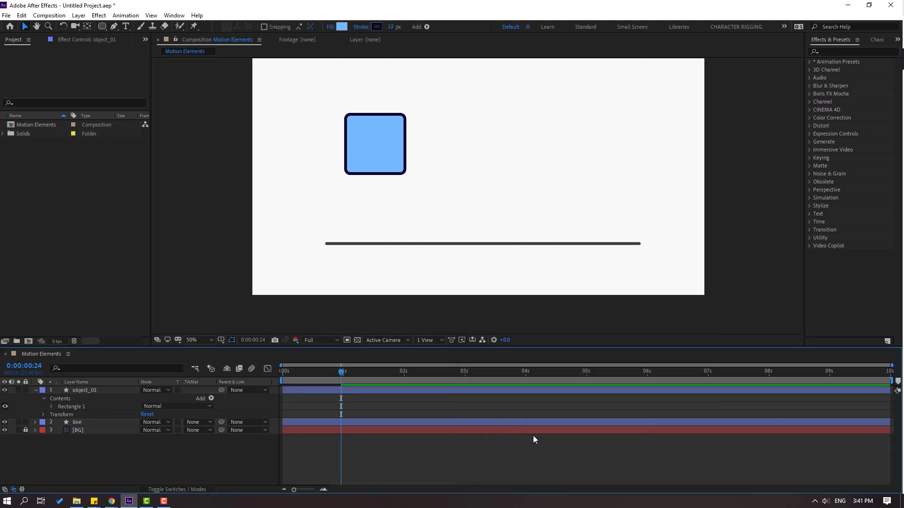
scroll(420, 196, up, 4)
Step: Thin object_01's outline stroke to 5 px
scroll(564, 301, down, 2)
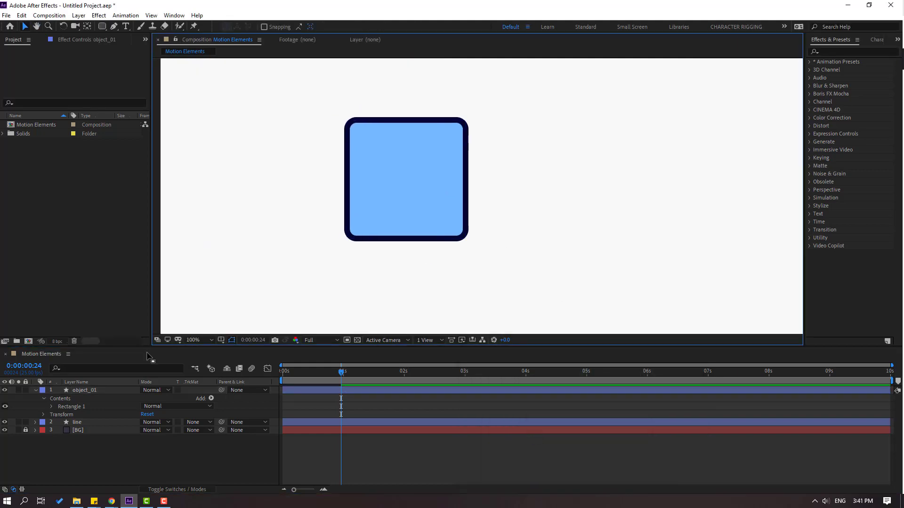
click(91, 391)
drag(395, 30, 348, 30)
key(F2)
scroll(433, 214, down, 2)
click(316, 186)
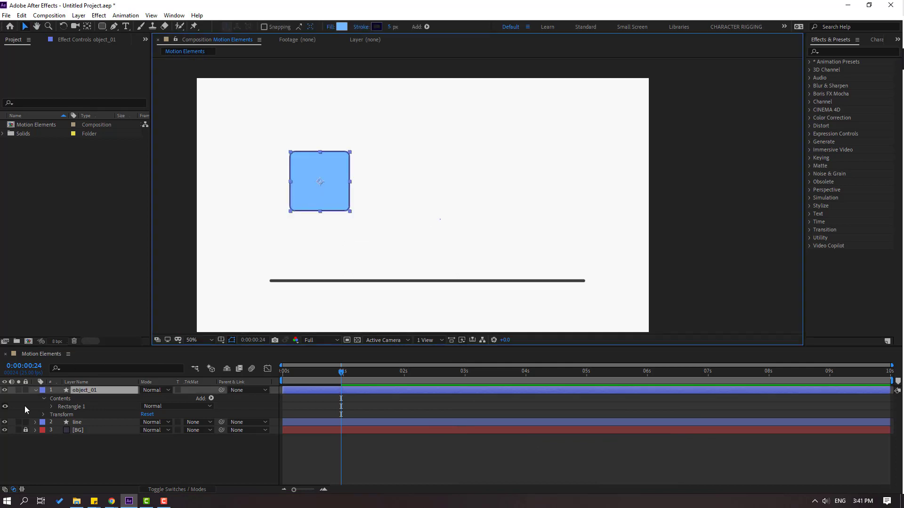
click(35, 391)
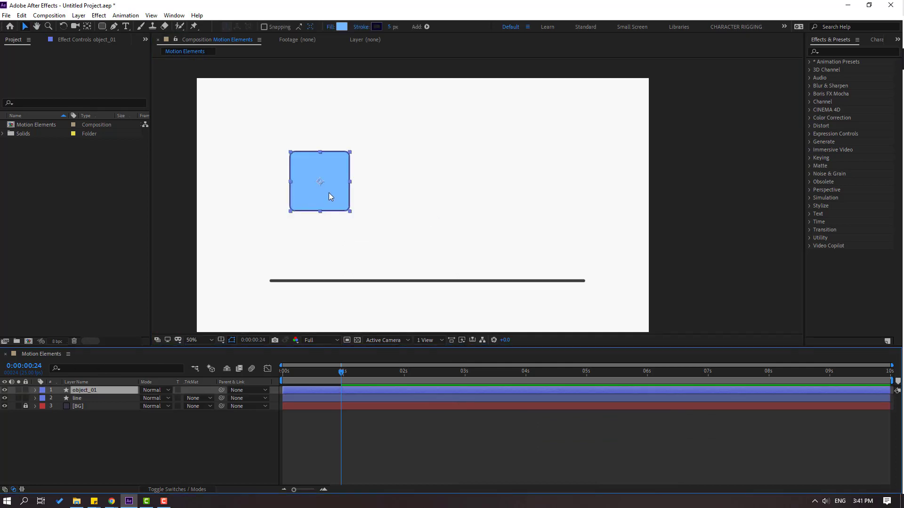
Step: Scale the square to 64%, rest it on the line, and return to the first frame
drag(329, 193, 315, 260)
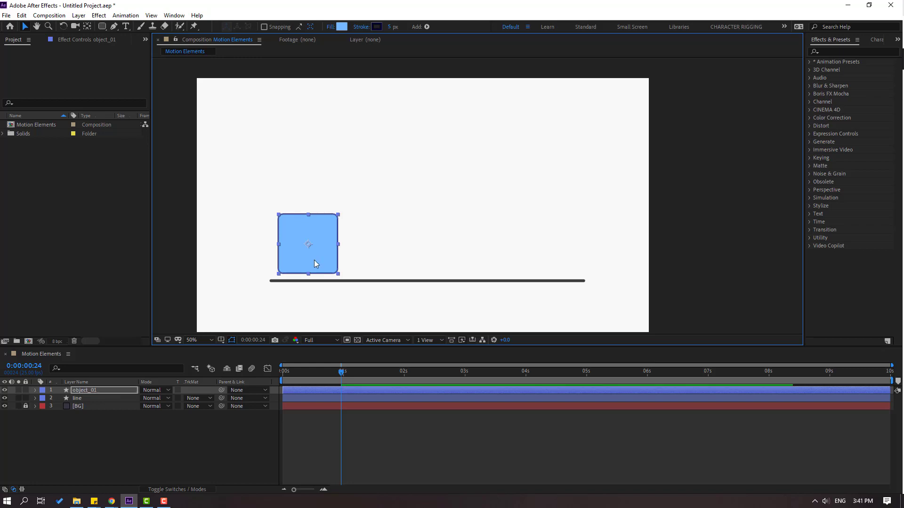
click(92, 384)
key(s)
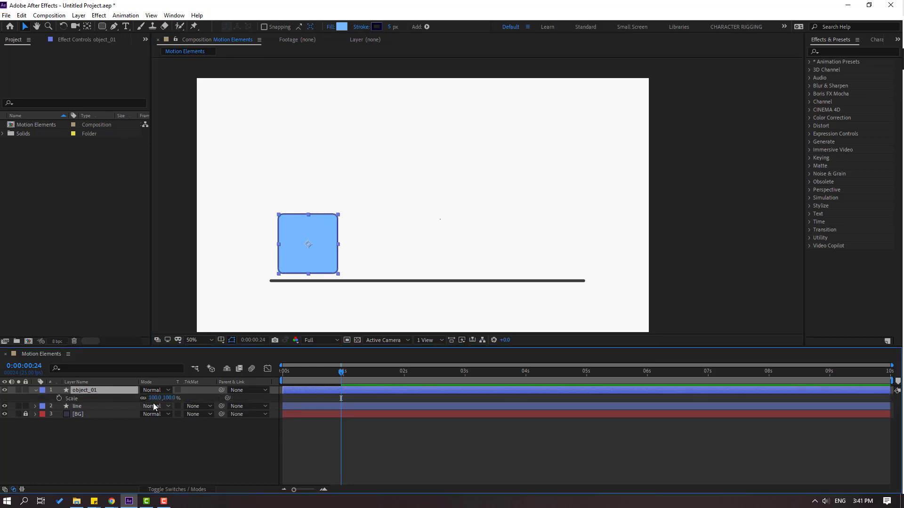
drag(155, 398, 140, 399)
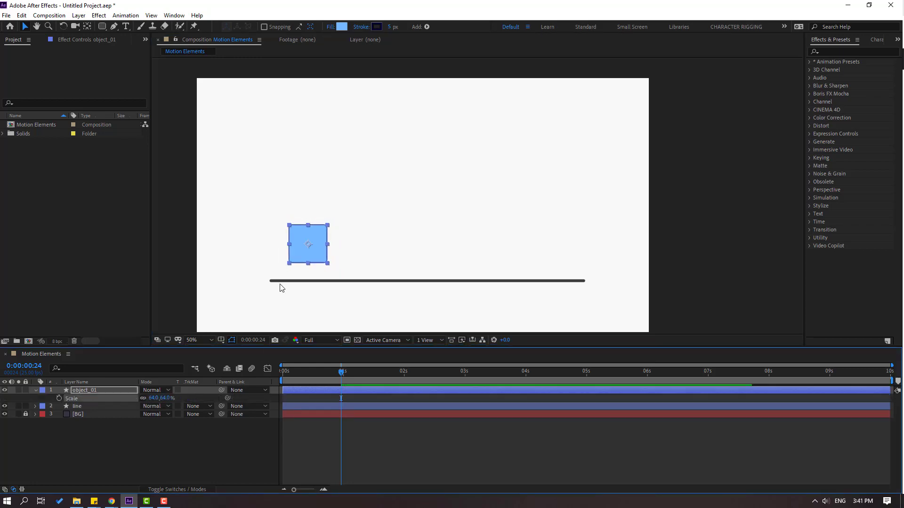
drag(309, 262, 313, 281)
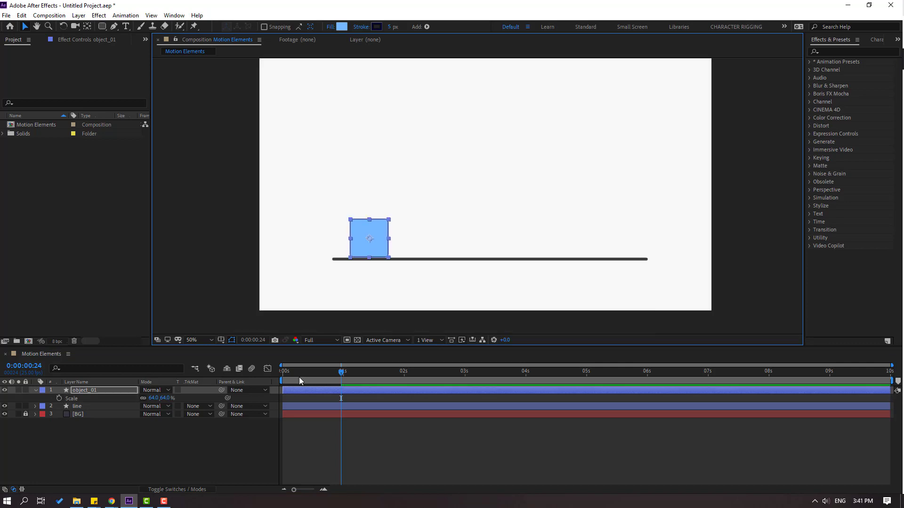
key(p)
drag(341, 372, 374, 374)
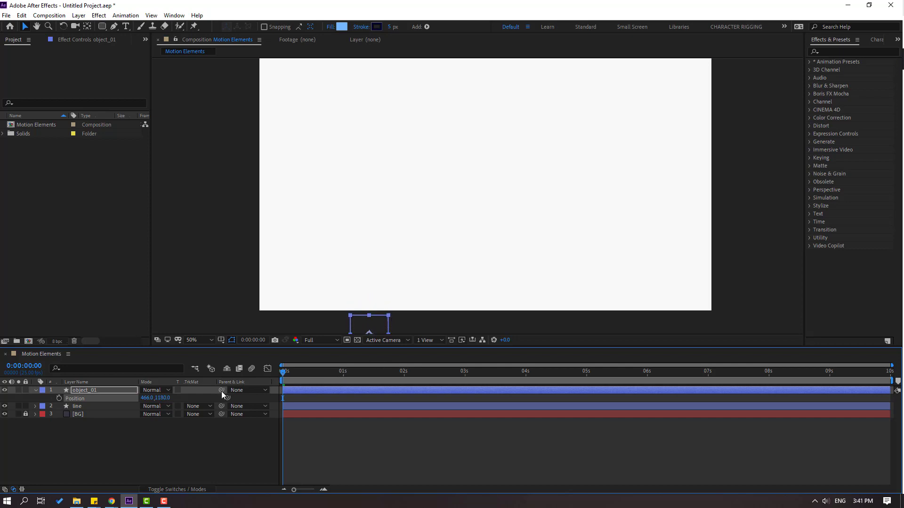
Step: Keyframe object_01's Position so it rises from below and lands on the line by frame 20
click(59, 398)
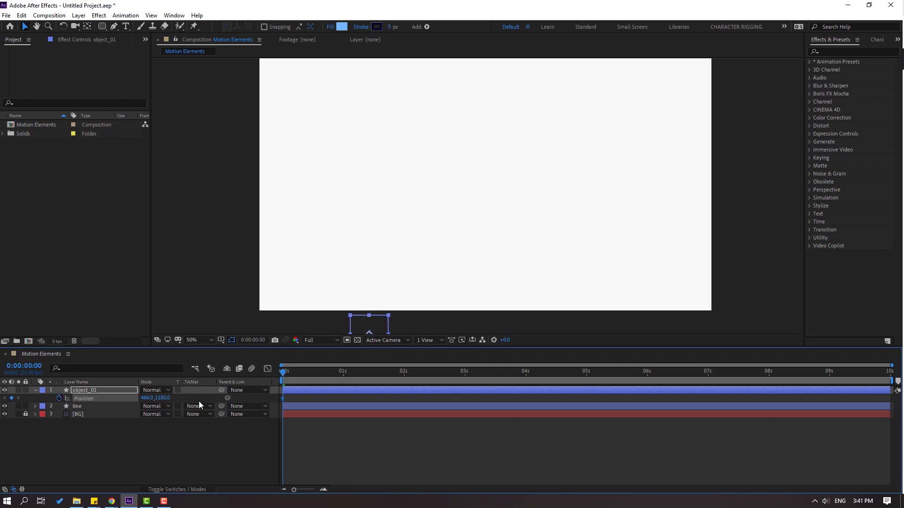
click(307, 372)
mouse_move(447, 226)
mouse_down()
mouse_move(422, 238)
mouse_move(430, 232)
mouse_up()
drag(158, 398, 118, 397)
key(shift+Page_Down)
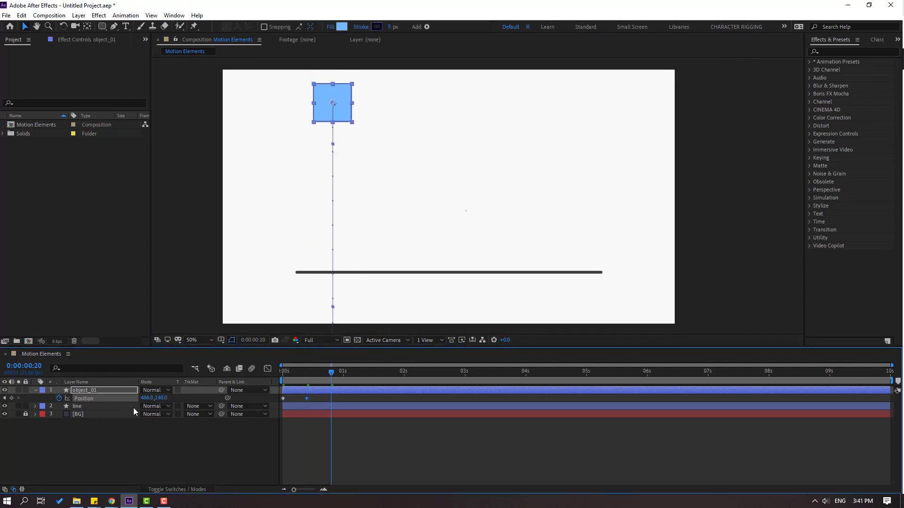
drag(168, 398, 195, 399)
drag(398, 266, 519, 255)
scroll(474, 232, up, 6)
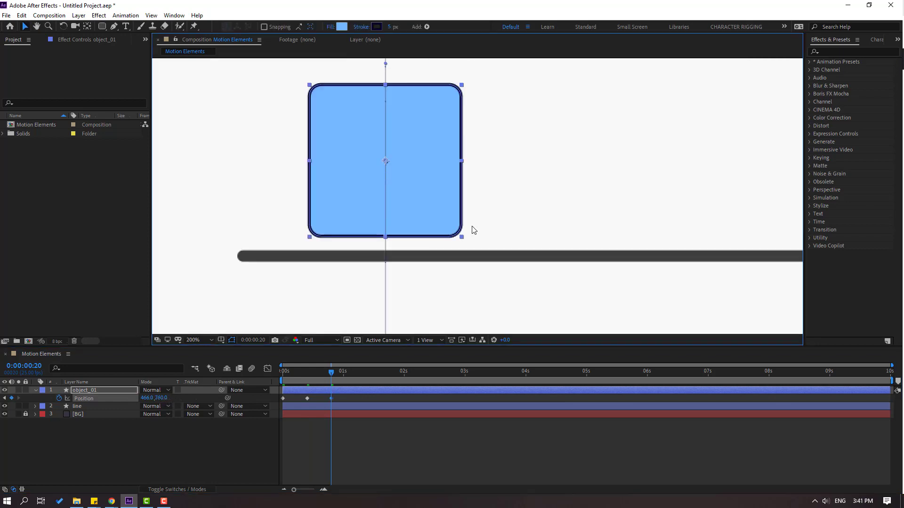
drag(162, 401, 168, 400)
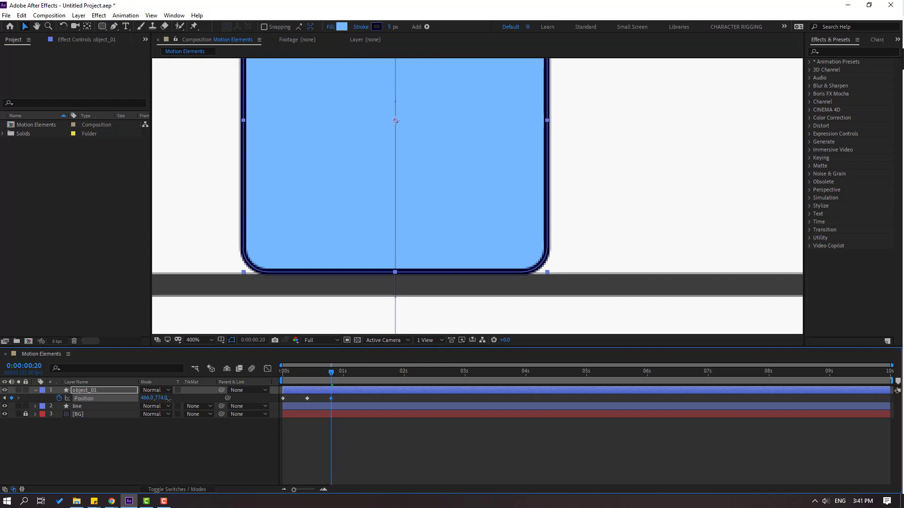
Step: Lift the square slightly, settle it back at 466,774 by 1:01, and select all Position keyframes
key(Page_Down)
key(Page_Down)
key(Page_Down)
drag(160, 400, 158, 400)
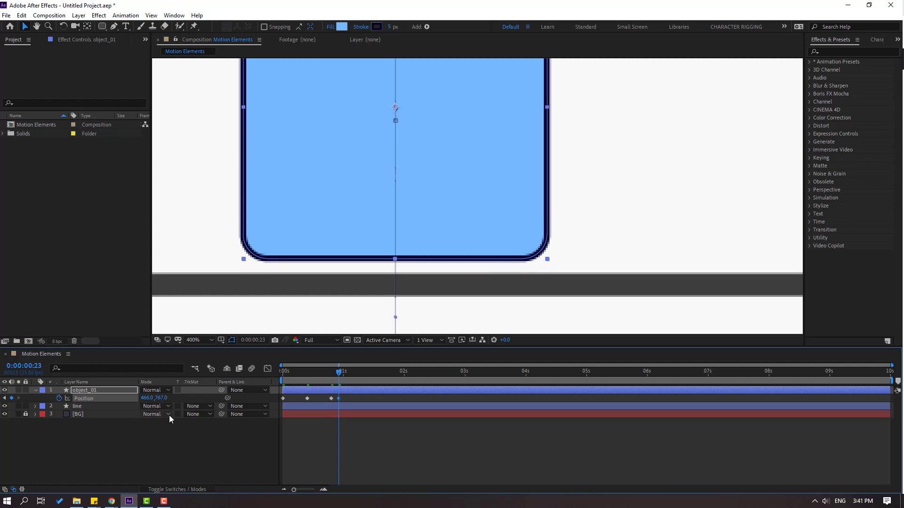
key(Page_Down)
key(Page_Down)
key(Page_Down)
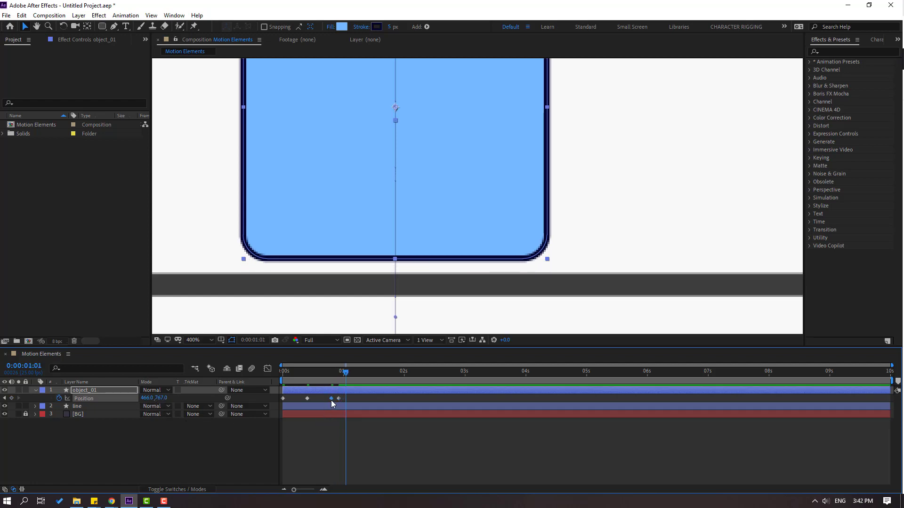
key(ctrl+v)
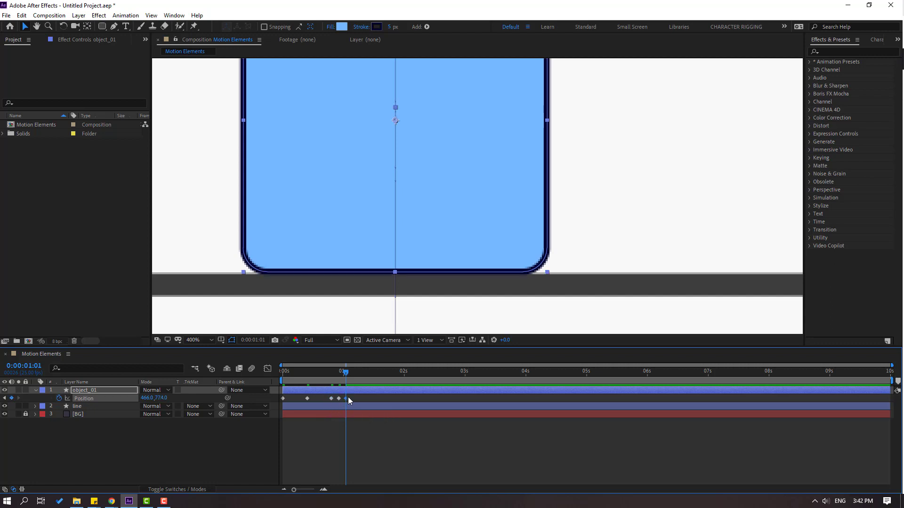
drag(349, 399, 283, 400)
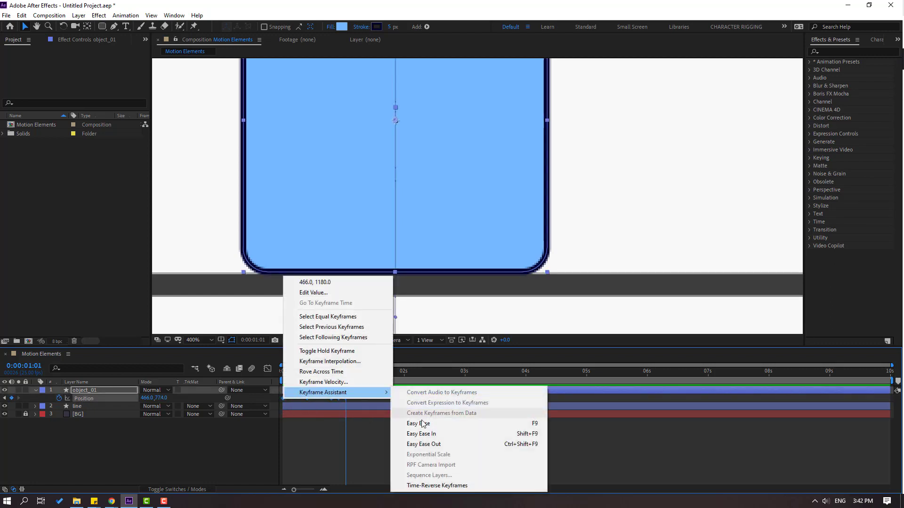
Step: Apply Easy Ease to all the square's Position keyframes and fit the composition in the viewer
click(422, 421)
scroll(502, 236, down, 4)
drag(566, 187, 539, 217)
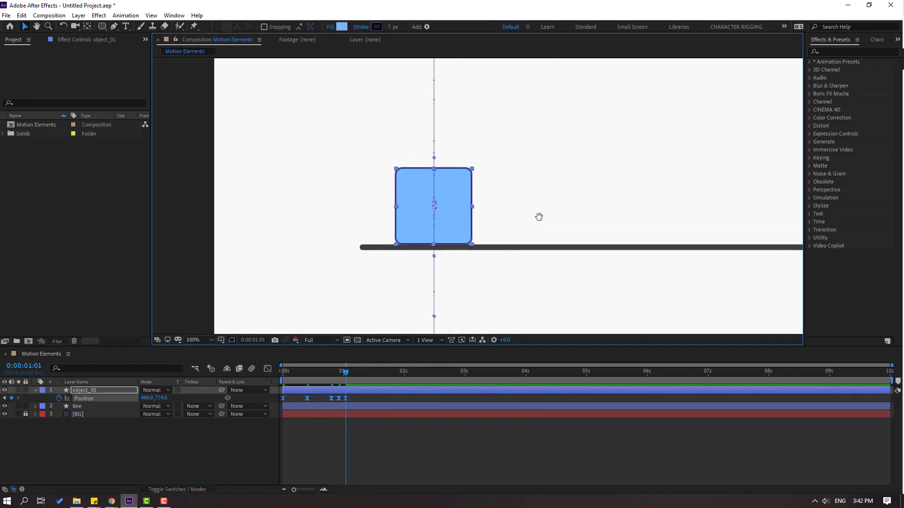
click(193, 341)
click(231, 184)
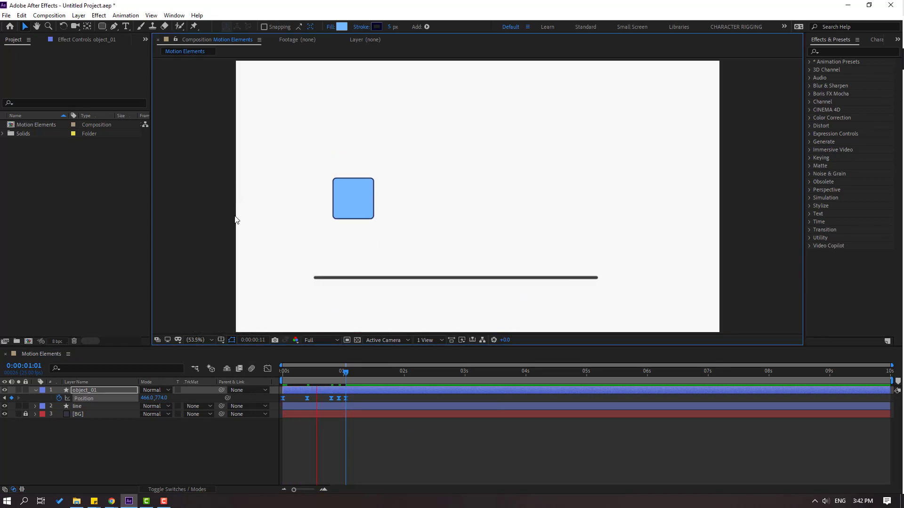
Step: Set the Position keyframes' spatial interpolation to Linear, preview the bounce, and reselect the keyframes
click(343, 373)
drag(342, 375, 311, 398)
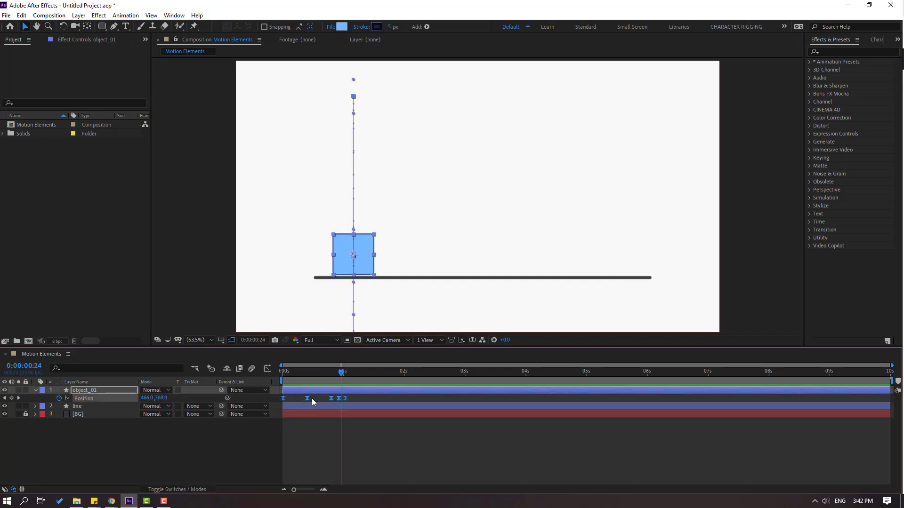
right_click(307, 399)
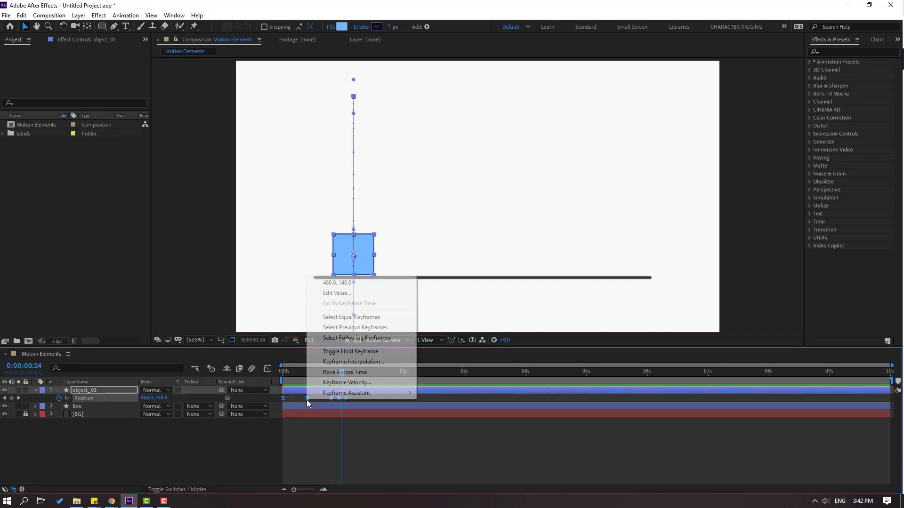
click(380, 363)
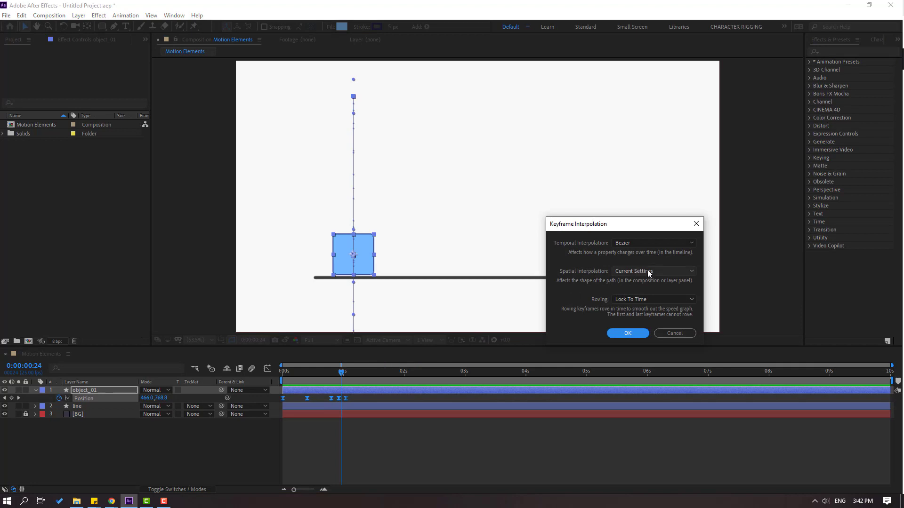
click(648, 271)
click(635, 293)
click(626, 332)
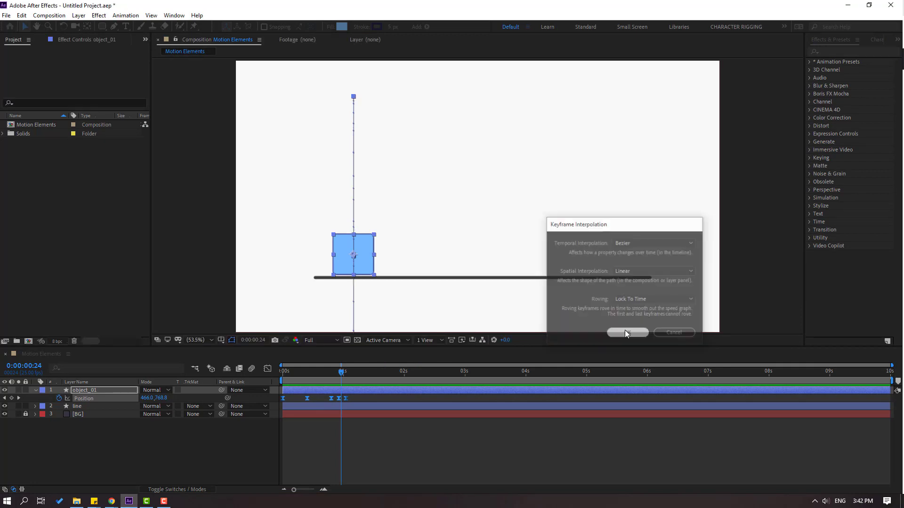
key(space)
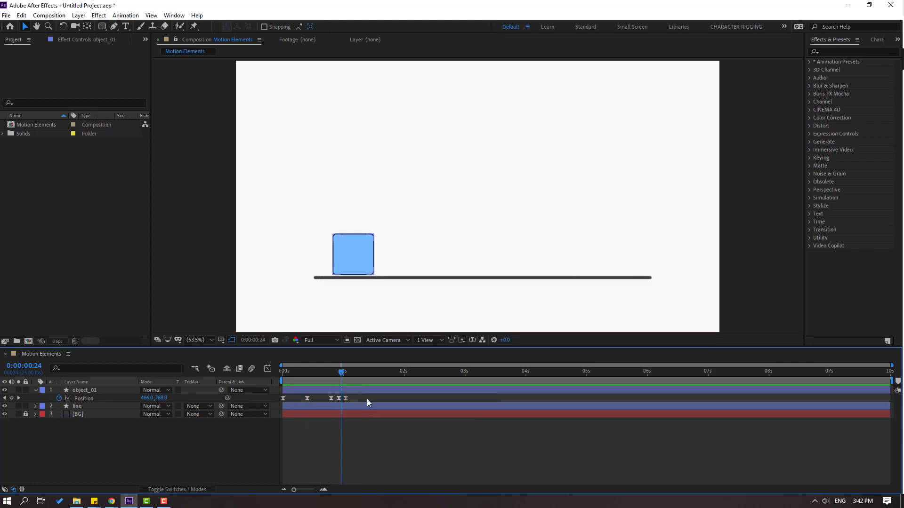
drag(367, 399, 244, 413)
Step: Drag all Position keyframes' influence to 100% in the Graph Editor, preview, then return to the start
click(268, 368)
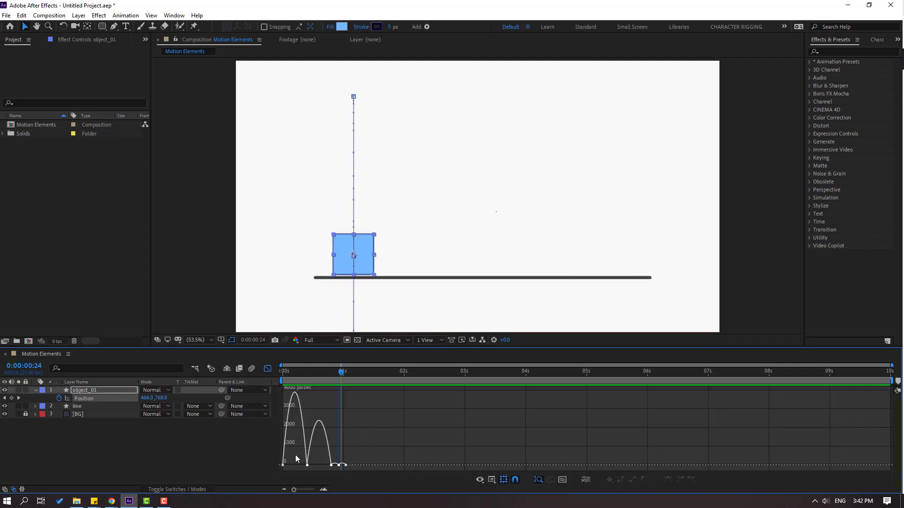
key(ctrl+a)
drag(299, 465, 323, 466)
key(space)
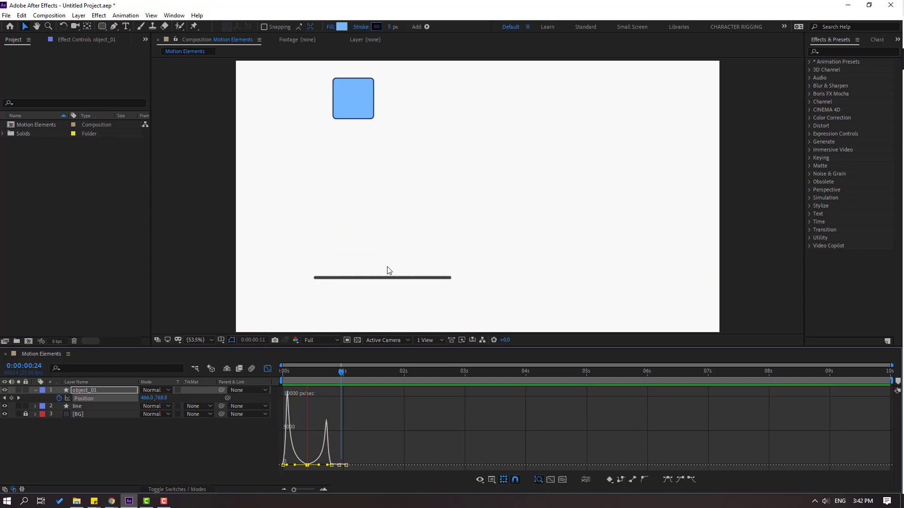
key(space)
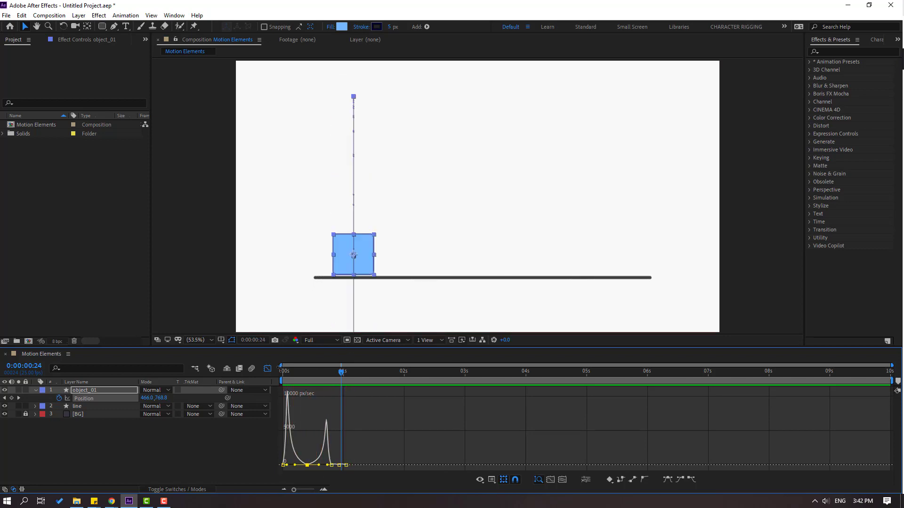
key(shift+F3)
key(Home)
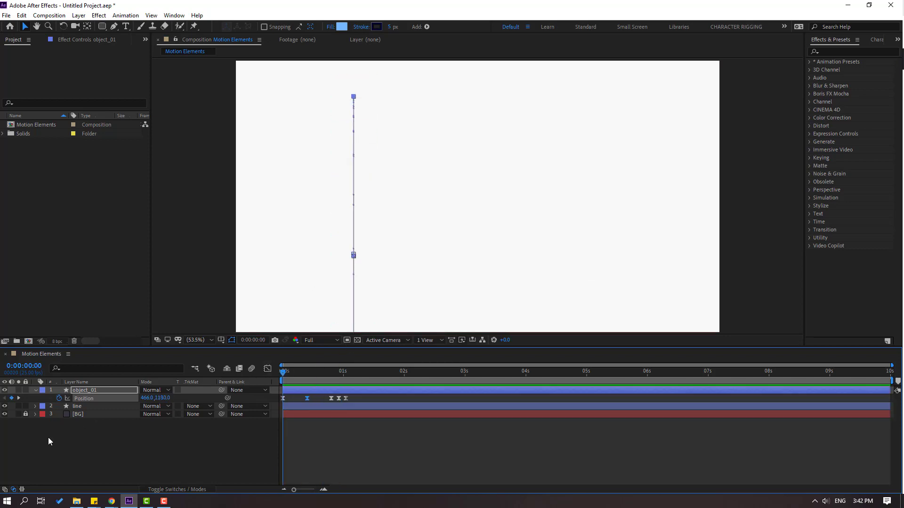
Step: Expand object_01's Contents down to Rectangle Path 1 to expose its Size and Roundness
click(35, 390)
click(35, 390)
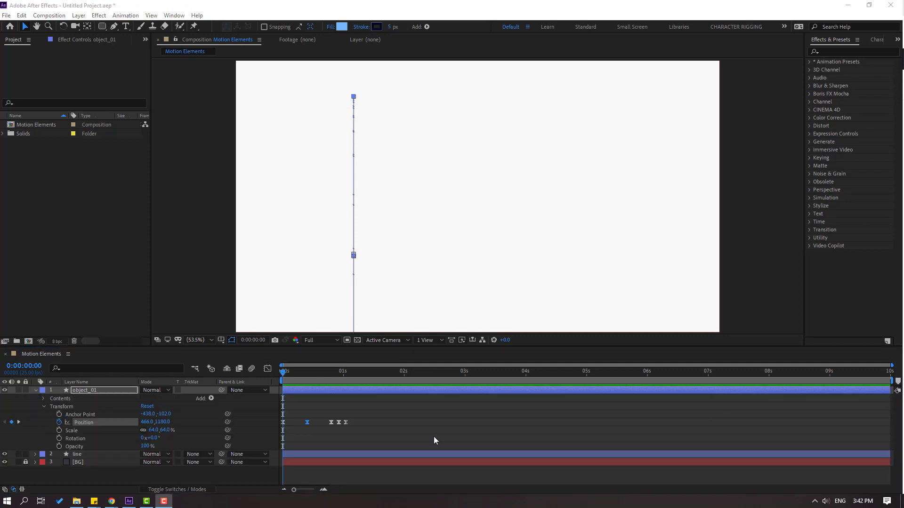
click(44, 400)
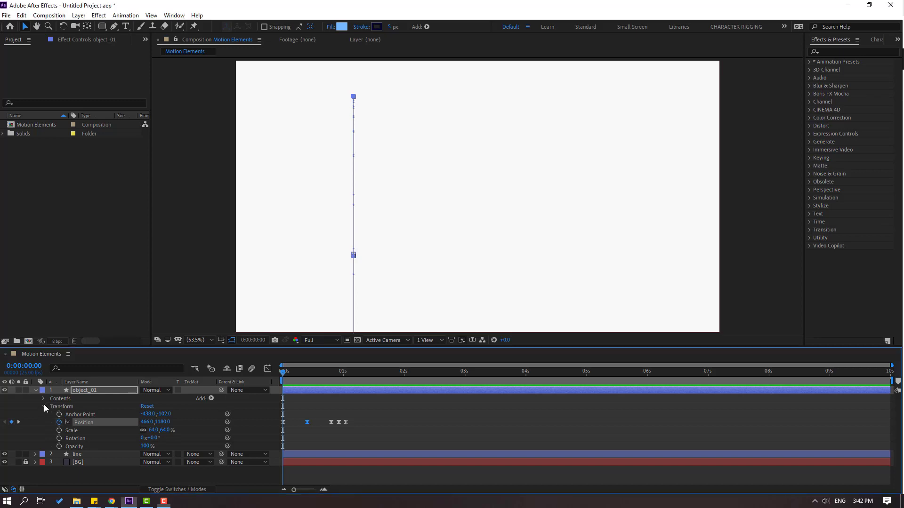
click(44, 415)
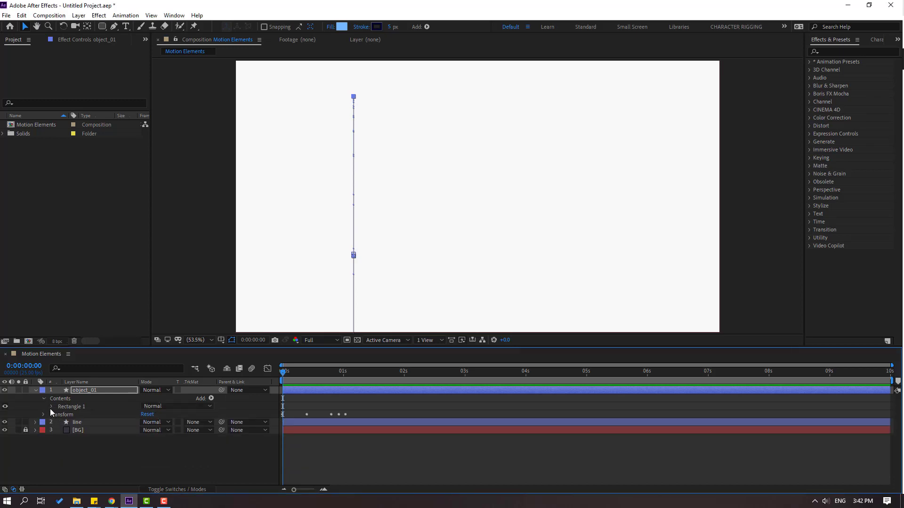
click(51, 407)
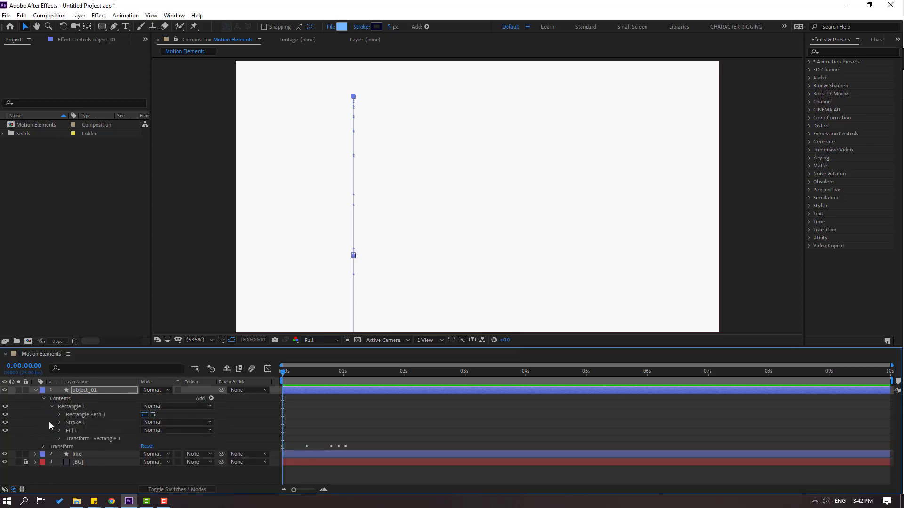
click(58, 415)
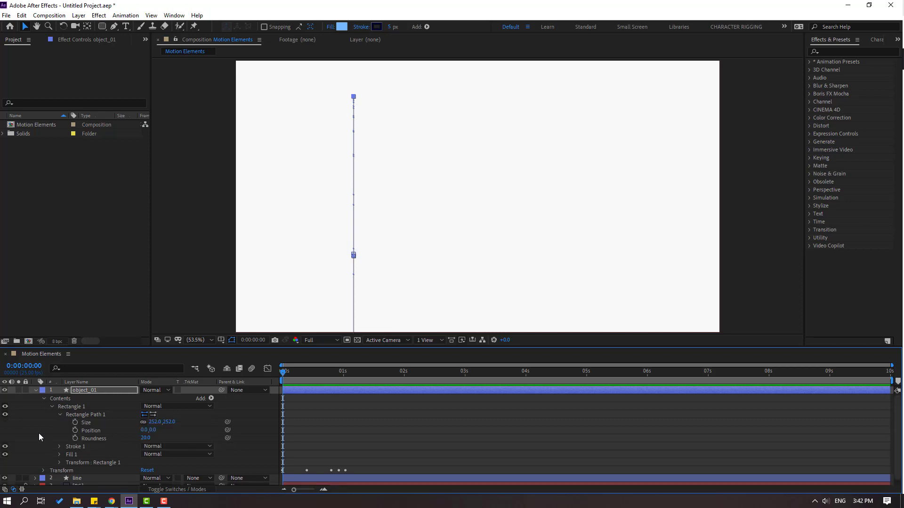
Step: Keyframe Roundness at 20 on frame 10 and 284 on frame 0, then scrub to check
drag(287, 375, 307, 377)
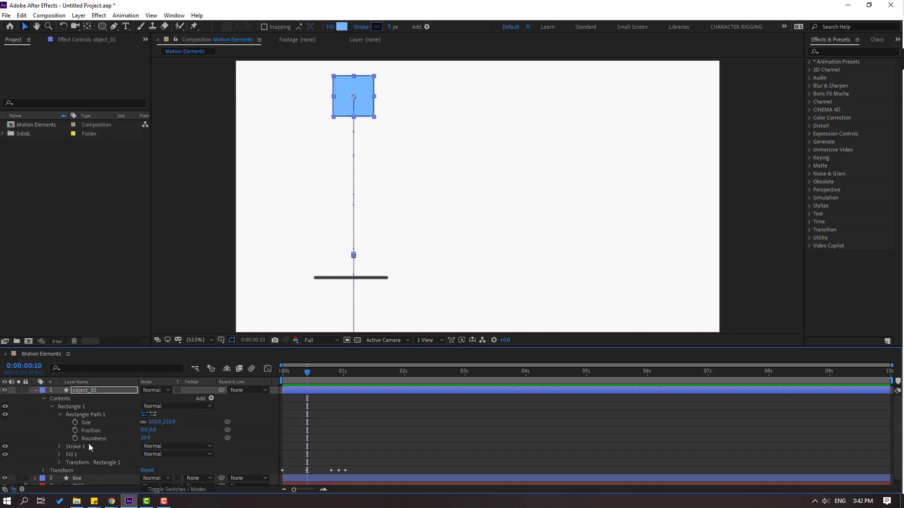
click(75, 438)
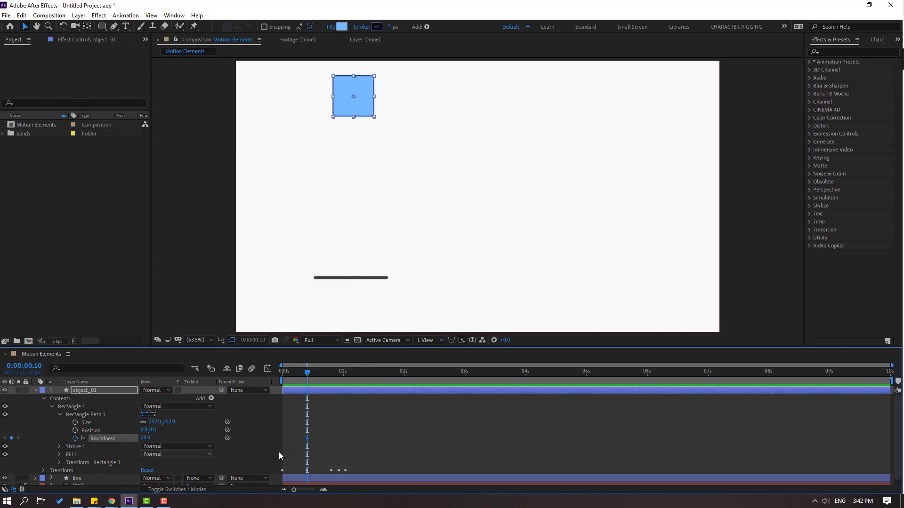
drag(307, 376, 294, 379)
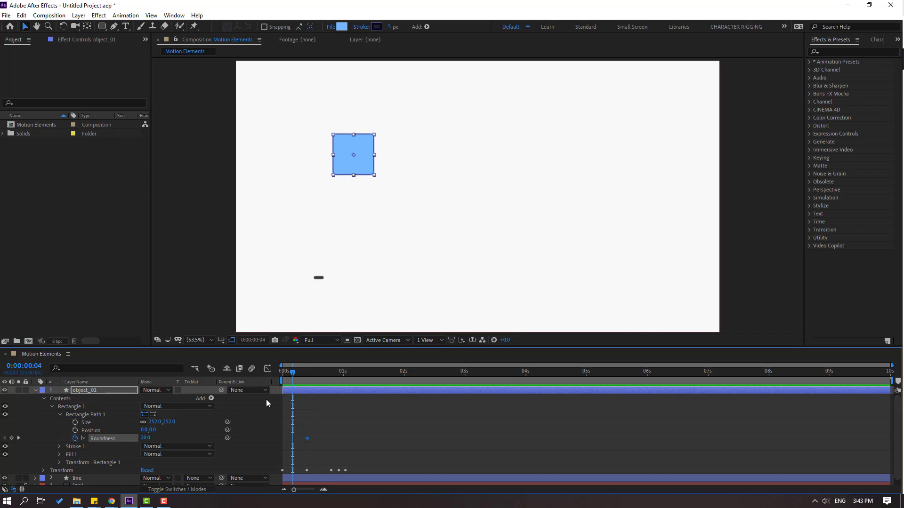
drag(147, 439, 160, 438)
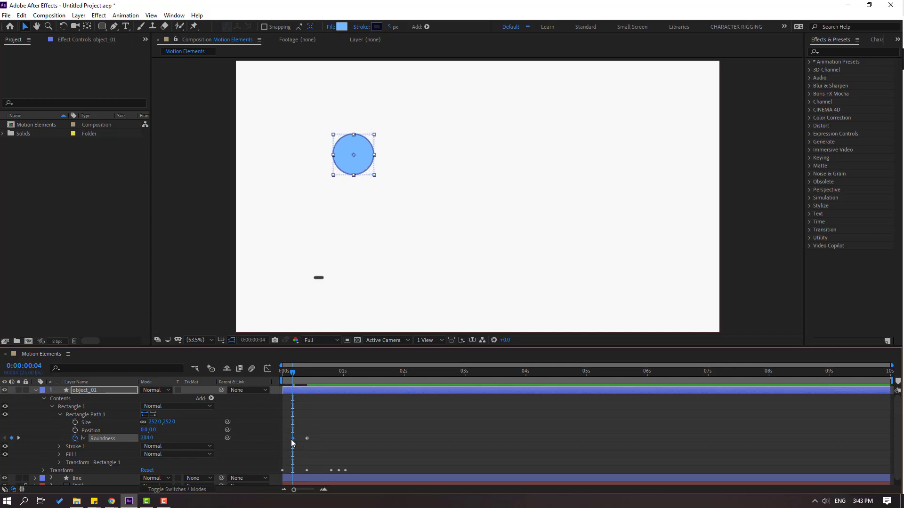
drag(291, 440, 283, 439)
drag(296, 377, 334, 376)
Step: Apply Easy Ease to both Roundness keyframes and preview the circle-to-square change
key(Home)
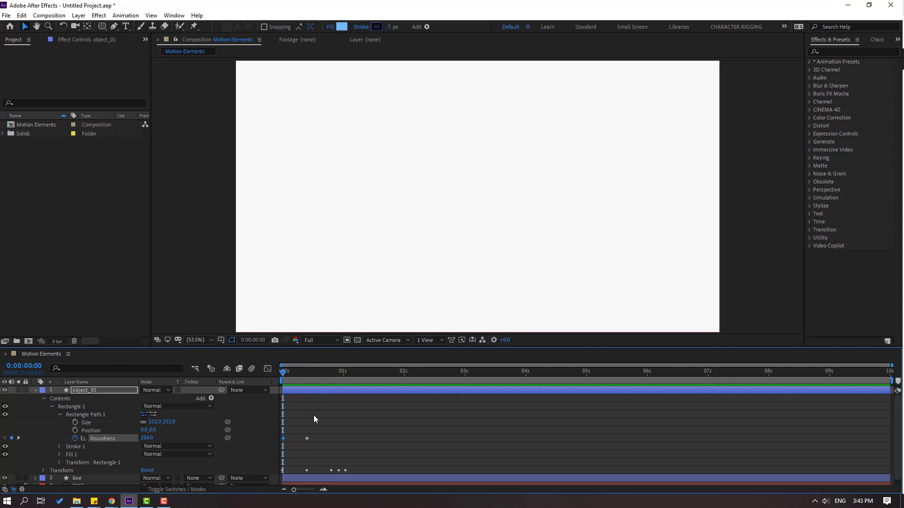
right_click(308, 440)
mouse_move(358, 430)
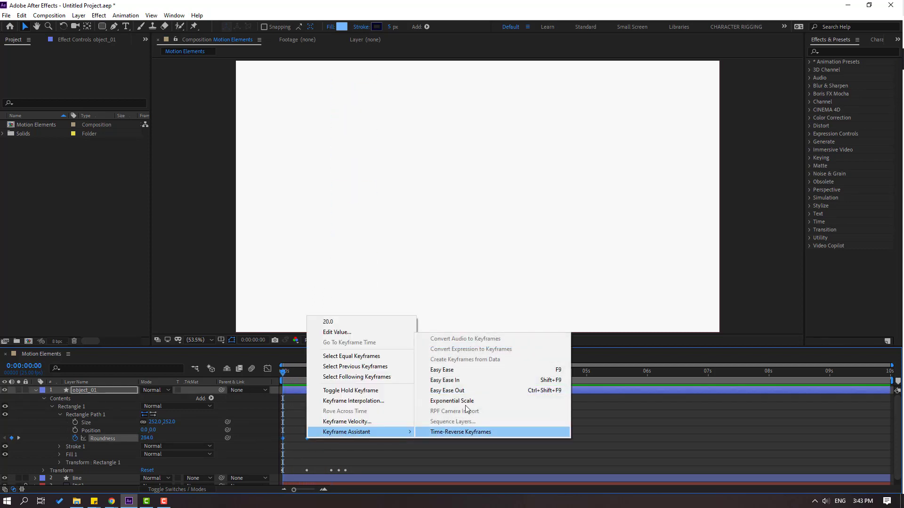
click(465, 369)
key(space)
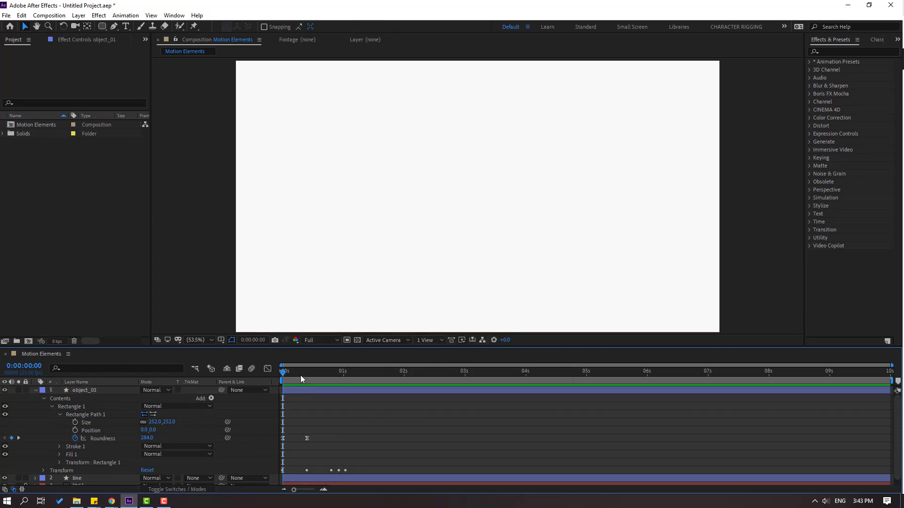
click(146, 440)
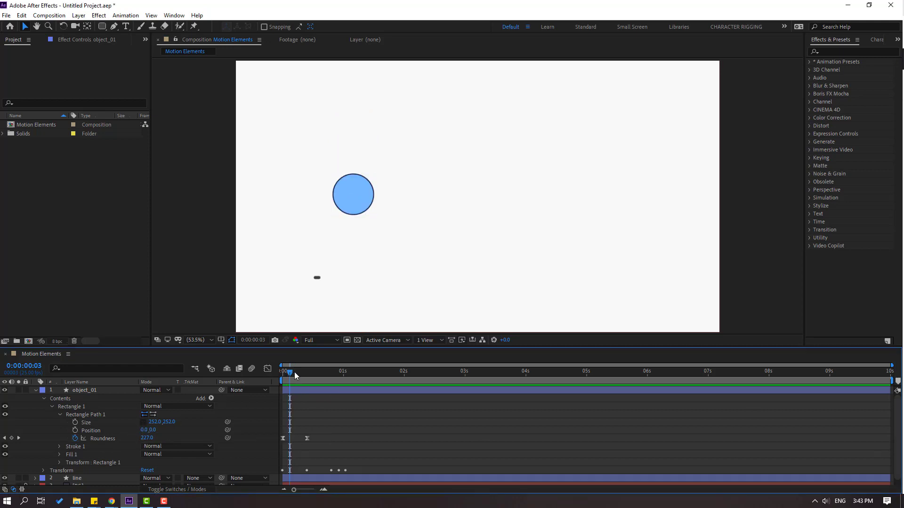
Step: Keyframe Size at 252×252 on frame 10 and a tall narrow pill on frame 0
drag(294, 372, 309, 374)
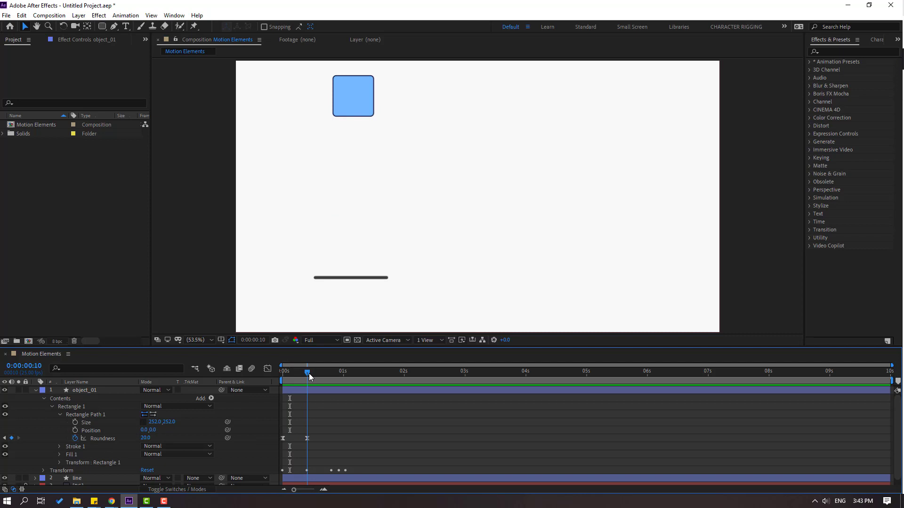
click(75, 423)
drag(306, 375, 295, 373)
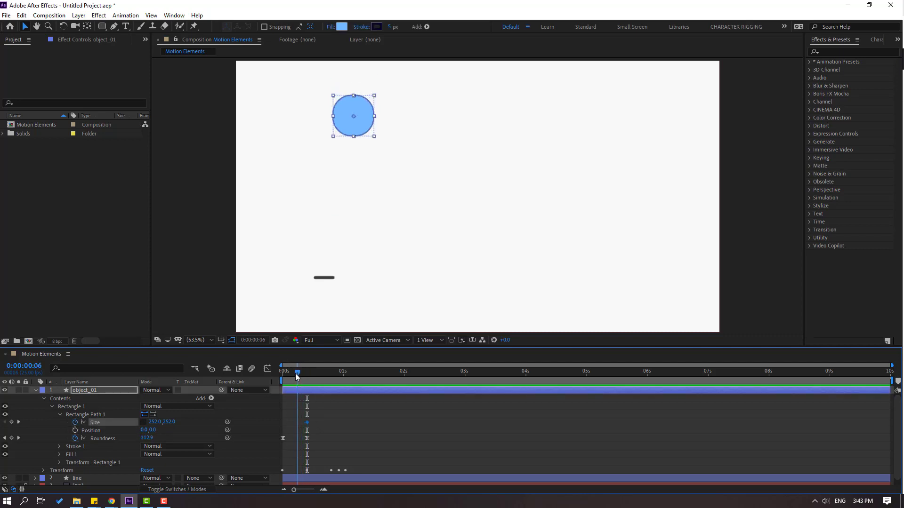
drag(153, 422, 95, 431)
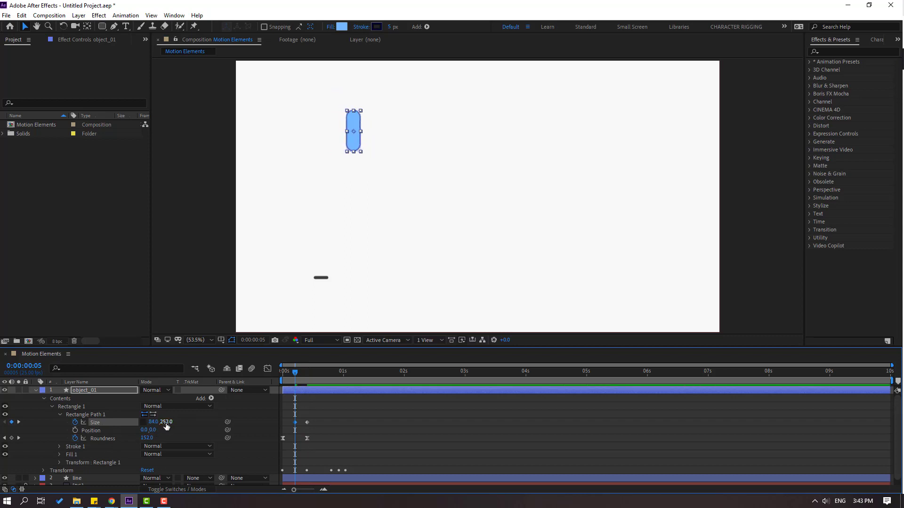
drag(166, 422, 203, 417)
drag(294, 423, 283, 422)
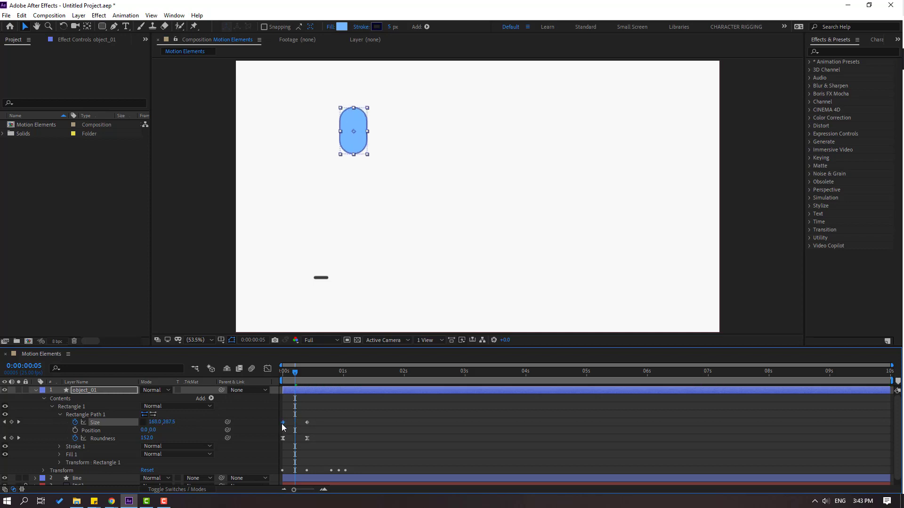
click(340, 414)
key(space)
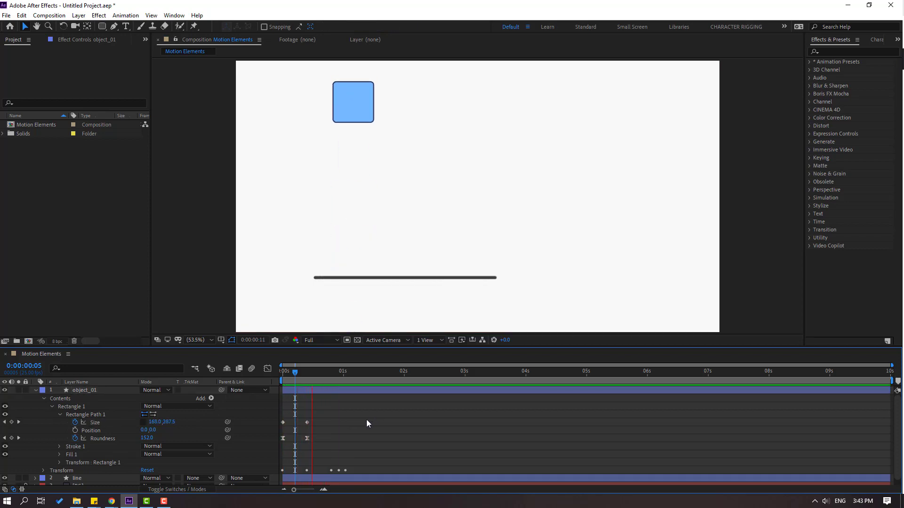
Step: Apply Easy Ease to the Size keyframes
click(297, 425)
right_click(304, 423)
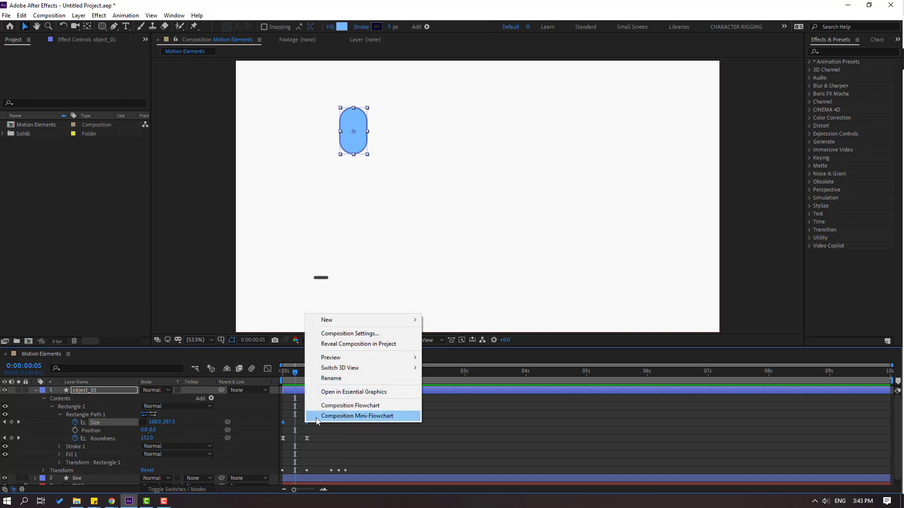
right_click(307, 422)
mouse_move(363, 416)
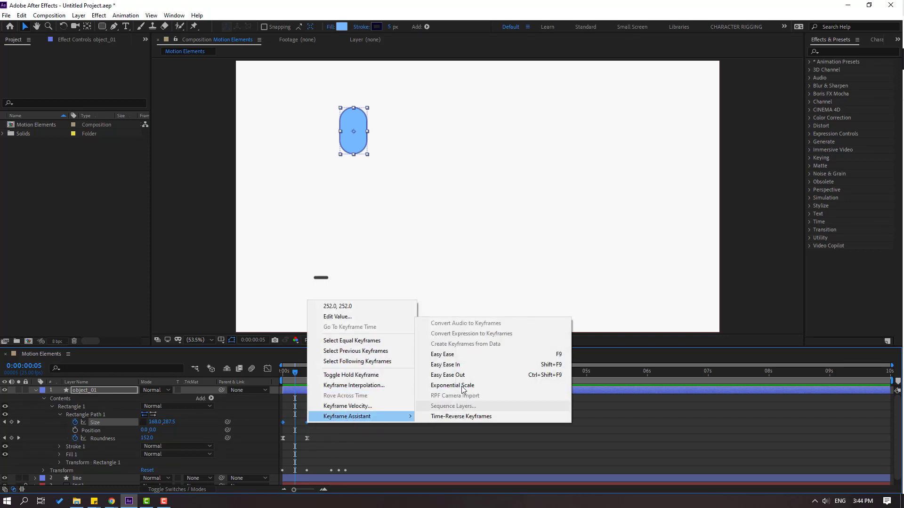
click(437, 355)
Step: Shift the ending Size keyframe slightly earlier and set Roundness to 0 at frame 10
drag(308, 423, 300, 422)
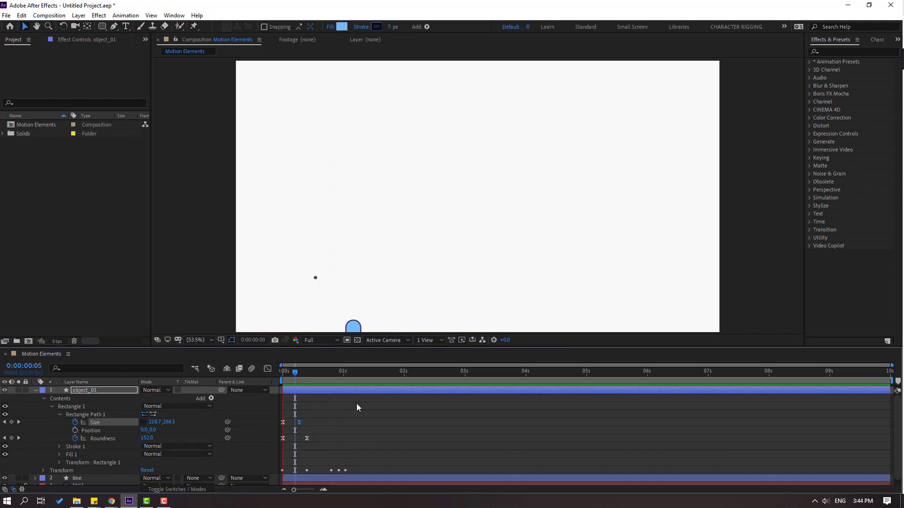
drag(295, 371, 307, 372)
click(307, 439)
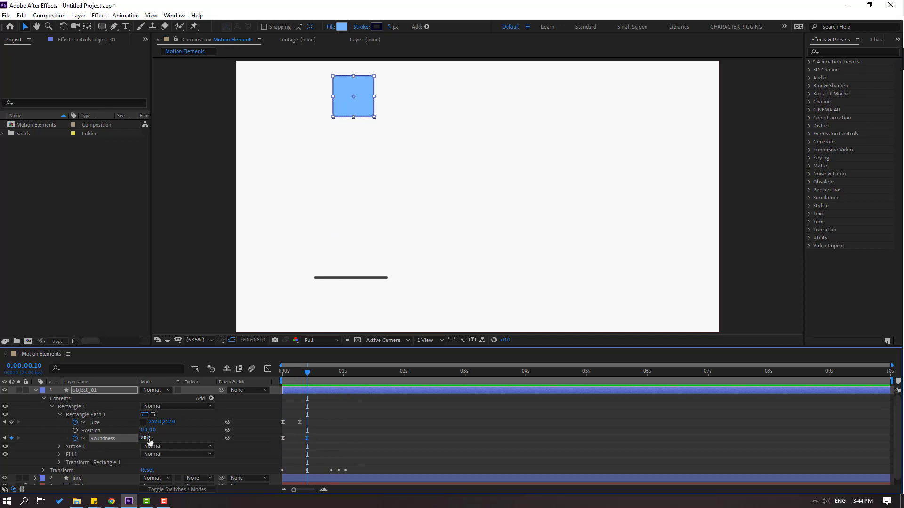
drag(145, 438, 171, 435)
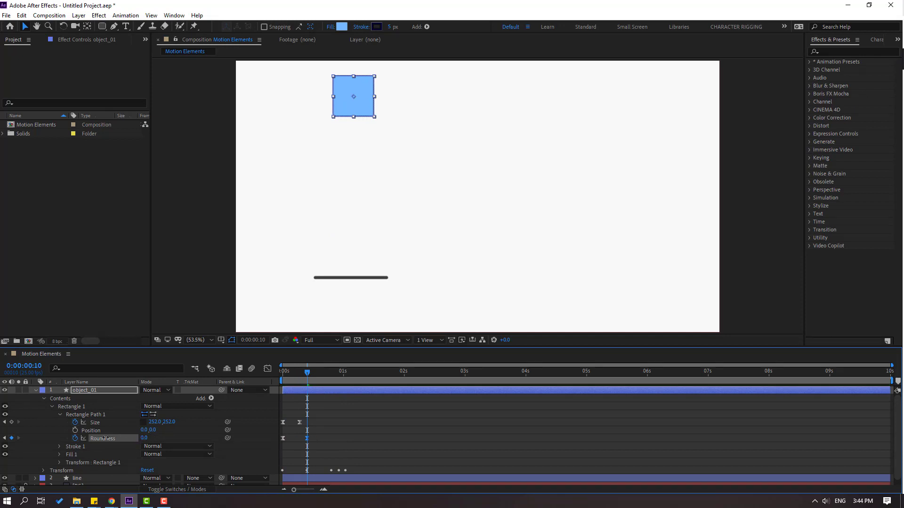
click(391, 433)
key(space)
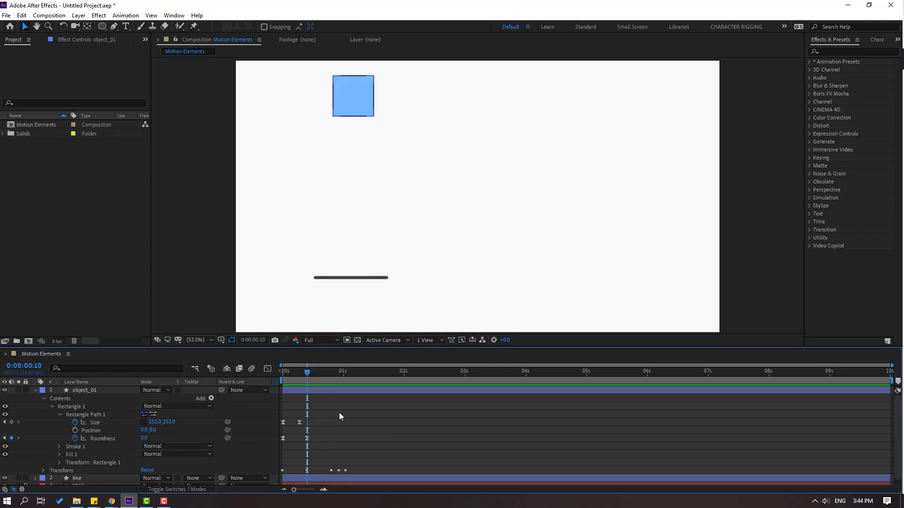
Step: Preview the shape change and set the viewer magnification to Fit up to 100%
drag(339, 413, 333, 438)
key(space)
key(space)
key(space)
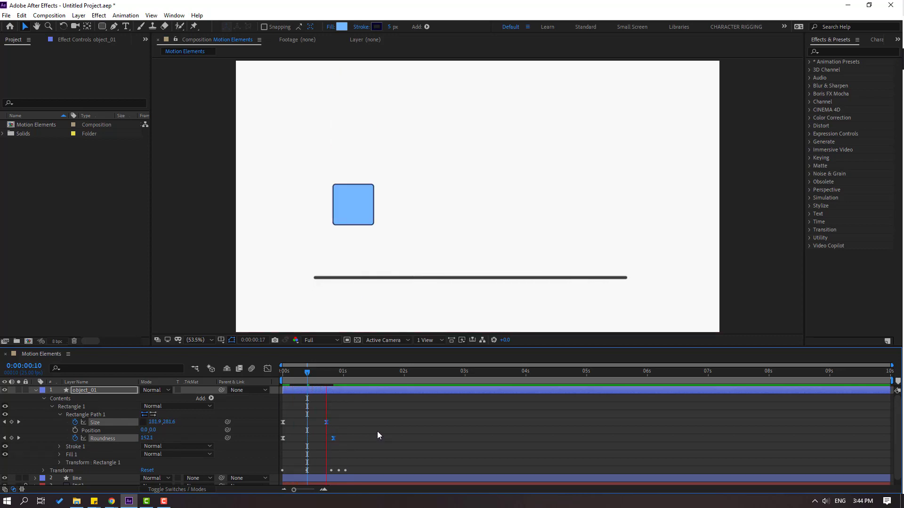
key(comma)
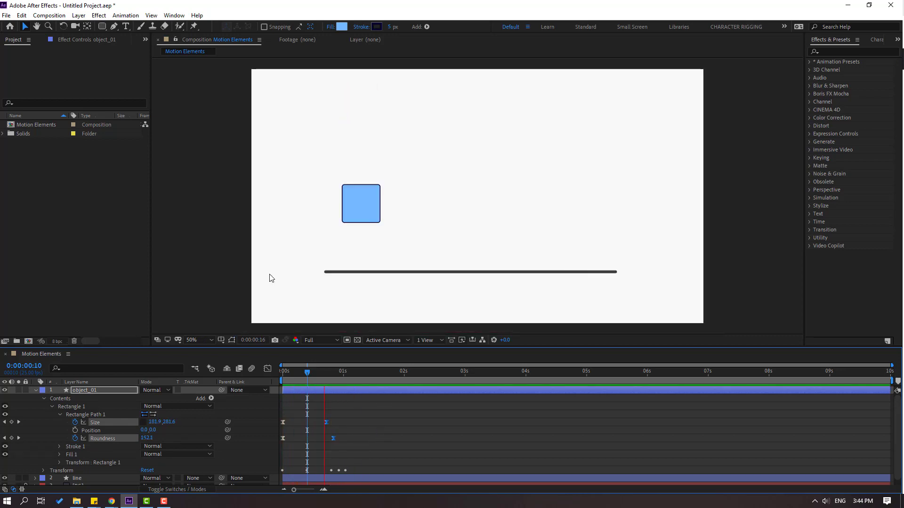
click(197, 339)
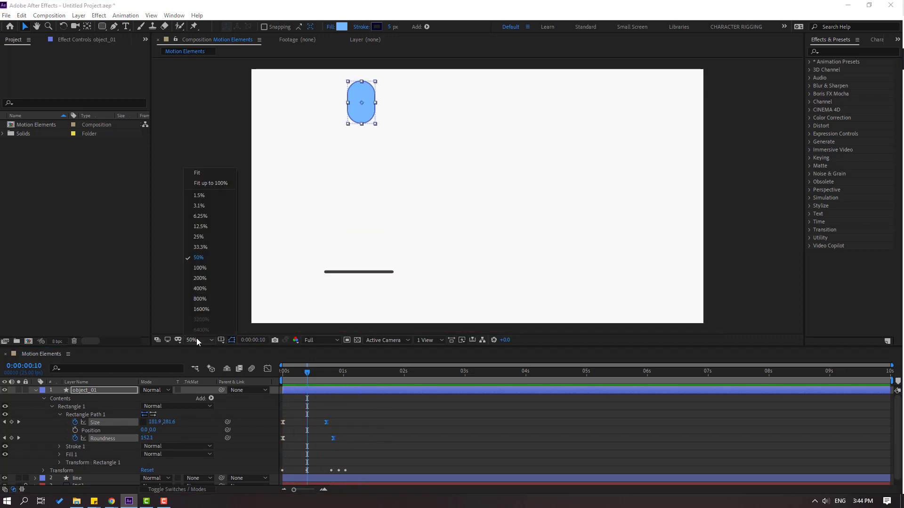
click(214, 185)
key(space)
click(301, 368)
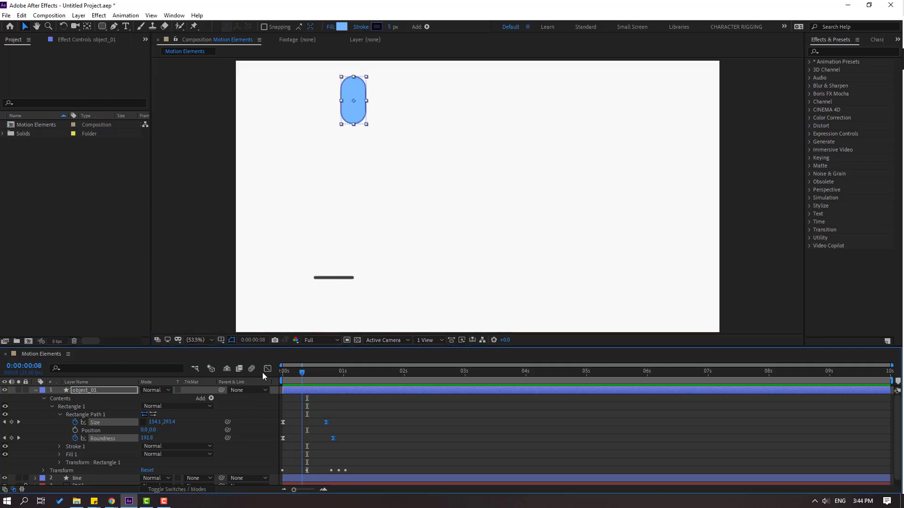
key(Home)
Step: Keyframe object_01's Rotation at 0° on frame 0, -152° on frame 8, and 0° on frame 18
click(87, 391)
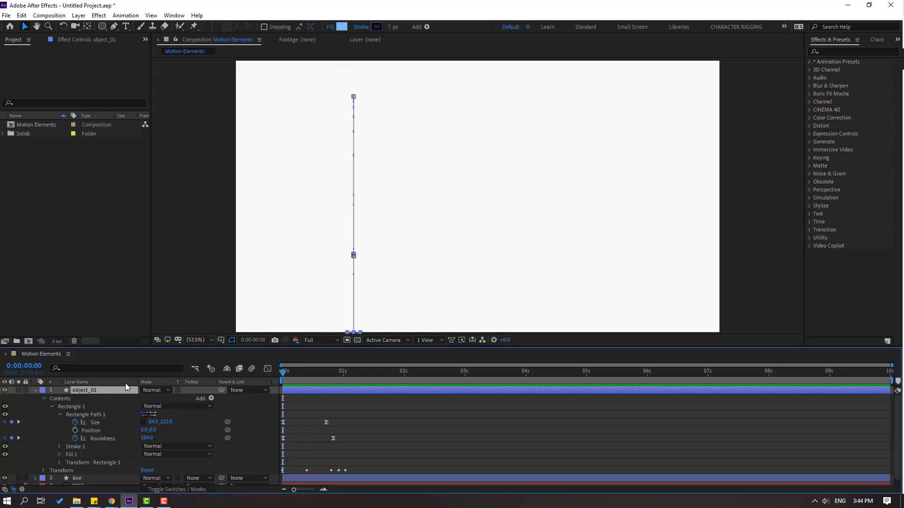
key(r)
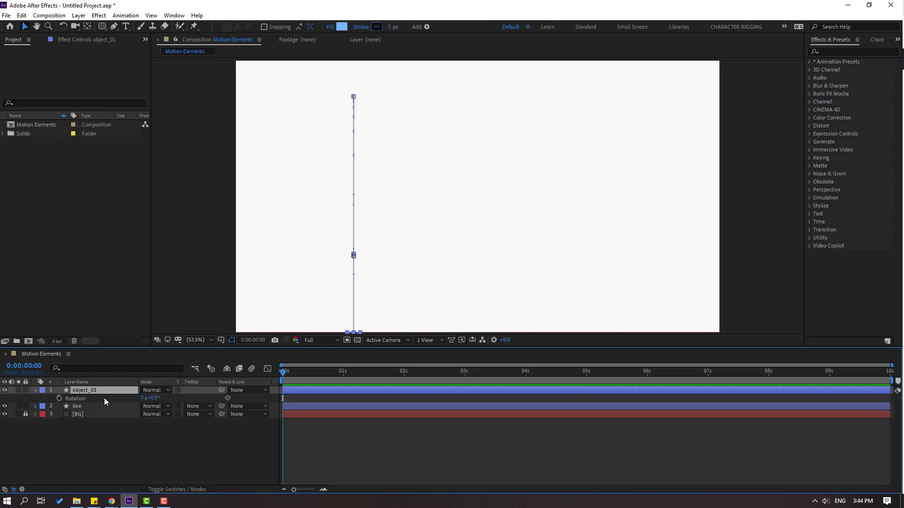
click(59, 398)
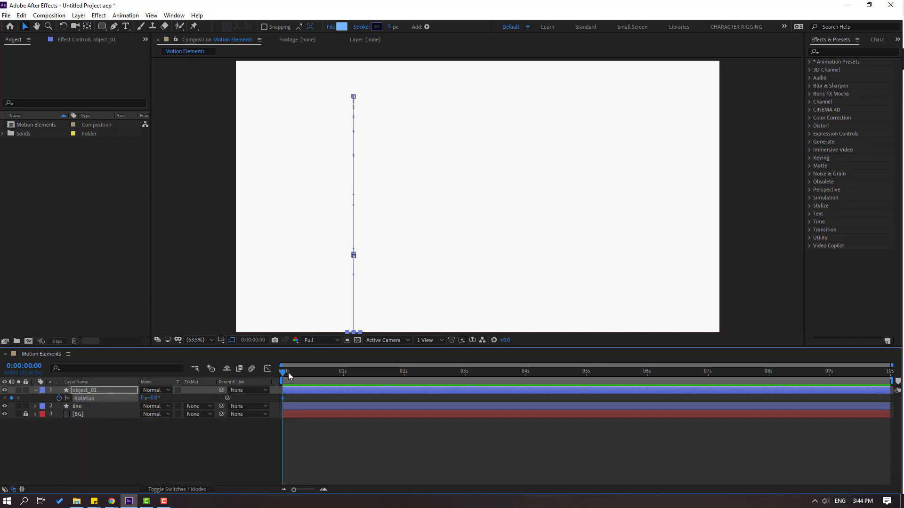
drag(289, 375, 302, 373)
drag(155, 401, 100, 418)
drag(309, 379, 245, 403)
text(0)
key(Return)
Step: Apply Easy Ease to the Rotation keyframes and preview the spin
right_click(283, 398)
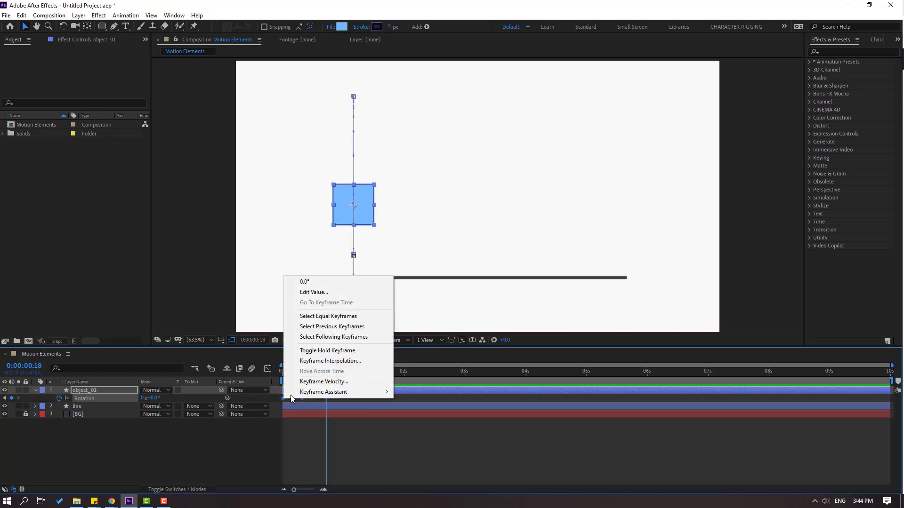
mouse_move(339, 392)
click(443, 425)
key(space)
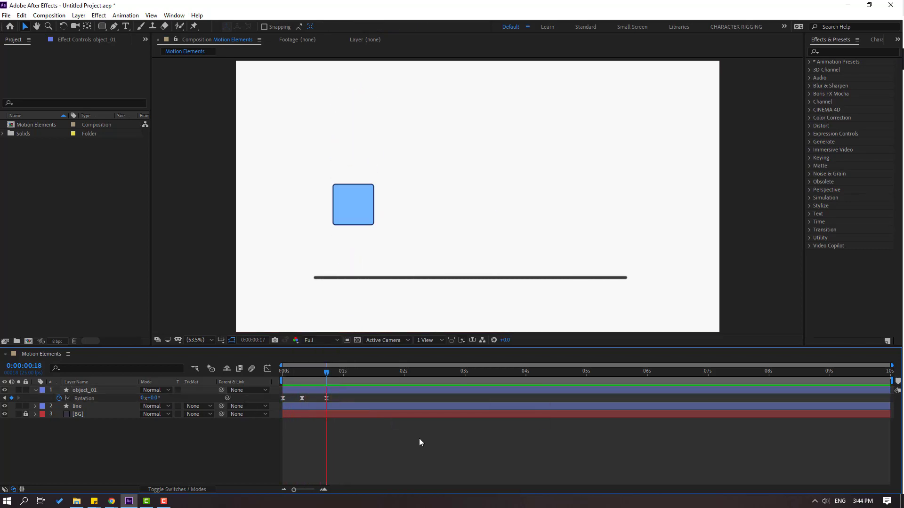
Step: Reduce the frame-8 Rotation keyframe to about -29° and preview the smaller tilt
click(302, 399)
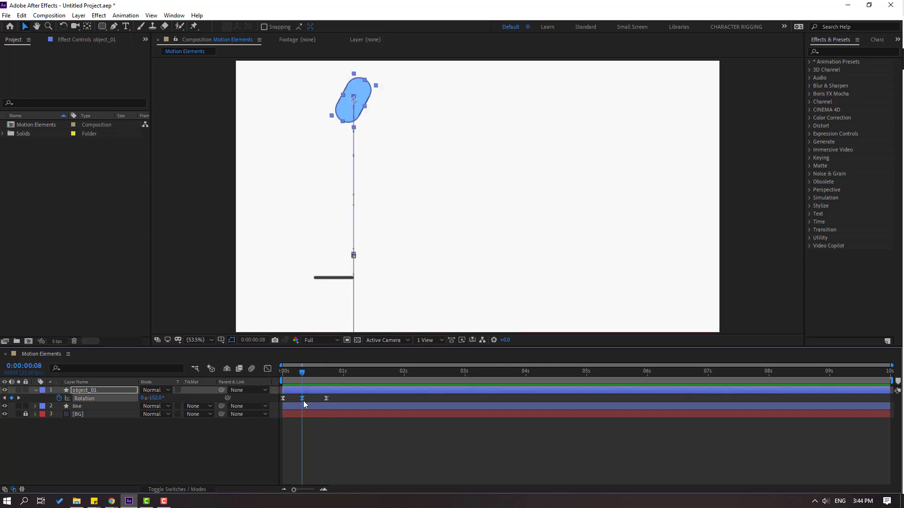
drag(164, 397, 213, 394)
key(space)
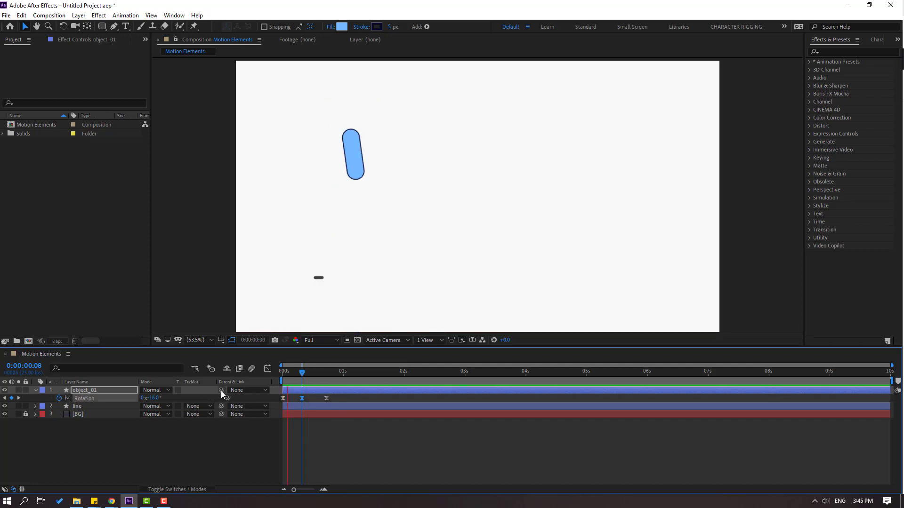
key(space)
drag(155, 402, 150, 404)
key(space)
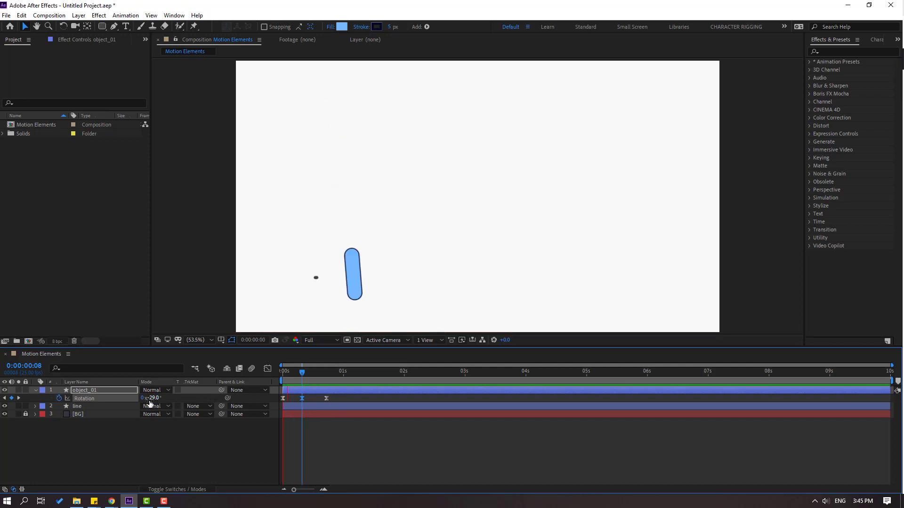
key(space)
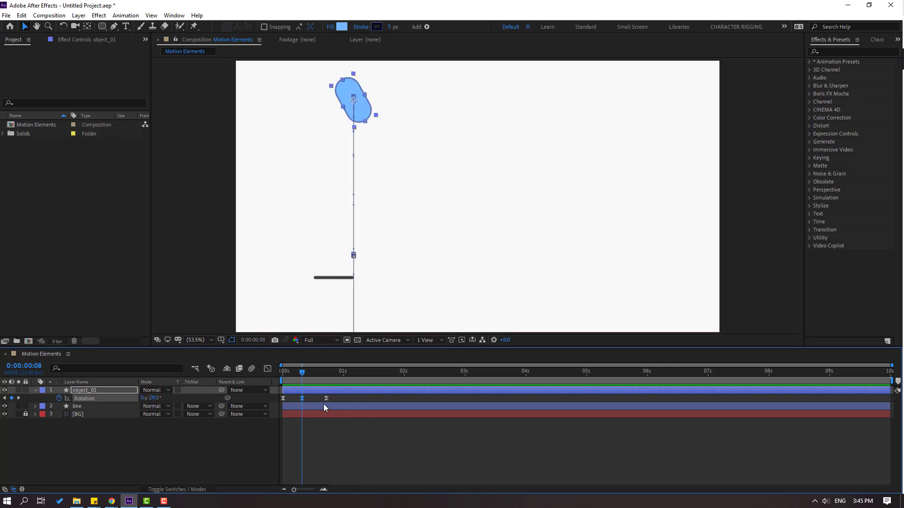
Step: Lengthen a Rotation keyframe's easing influence in the Graph Editor and preview the result
click(267, 369)
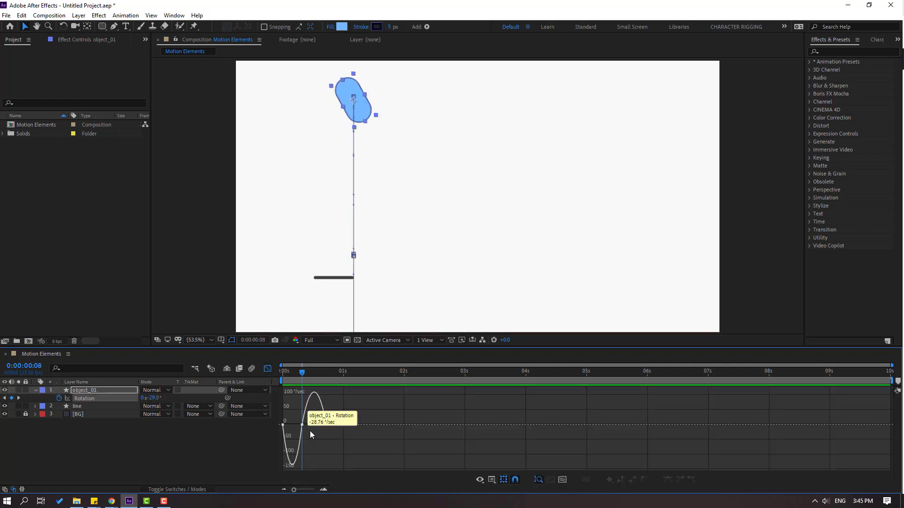
drag(301, 426, 311, 412)
key(space)
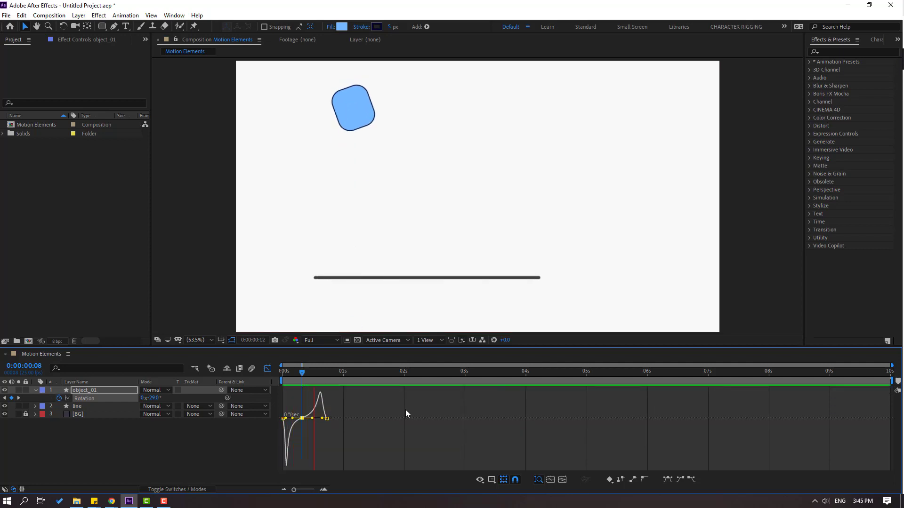
key(space)
key(space)
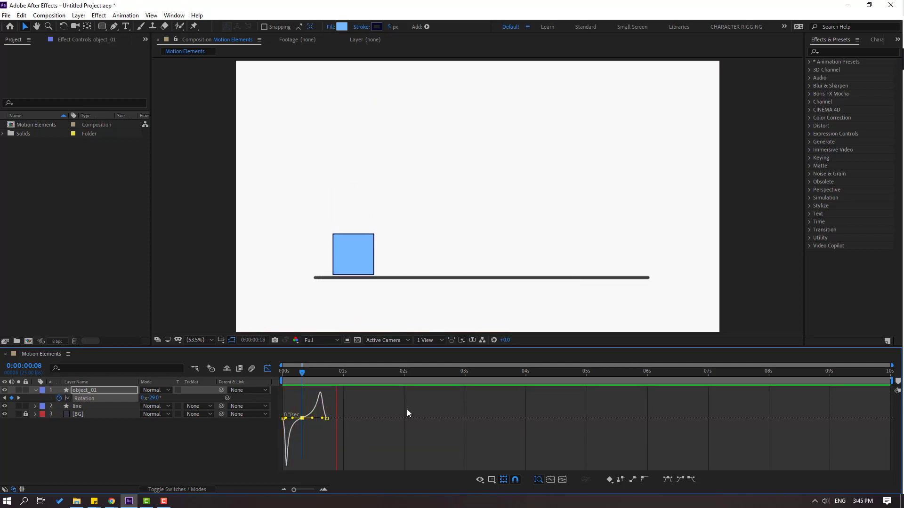
key(space)
key(shift+F3)
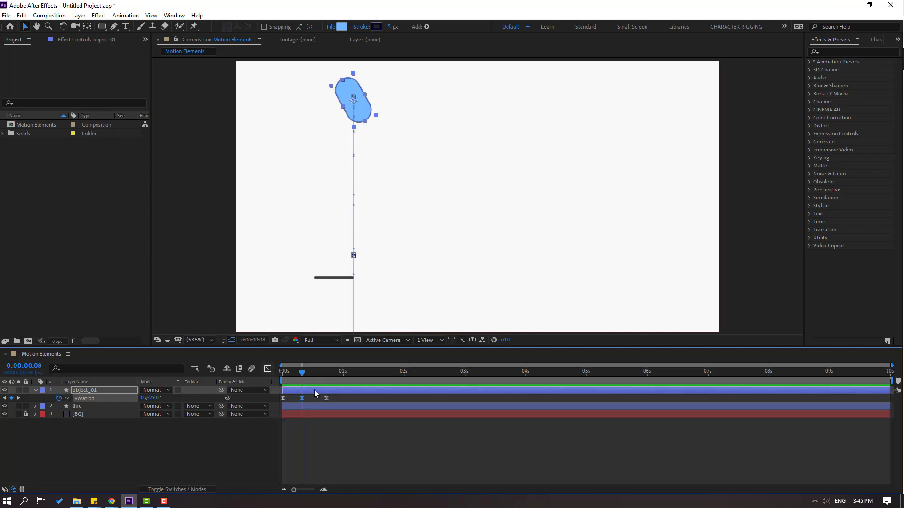
Step: Add a +4.5° Rotation keyframe at frame 13 and check the fall through frame 21
drag(303, 376, 315, 375)
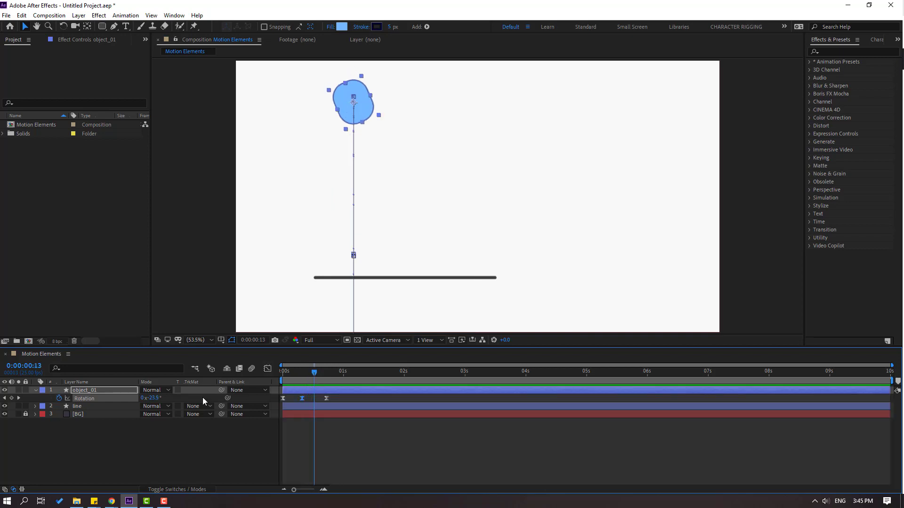
drag(156, 402, 177, 403)
drag(290, 374, 334, 375)
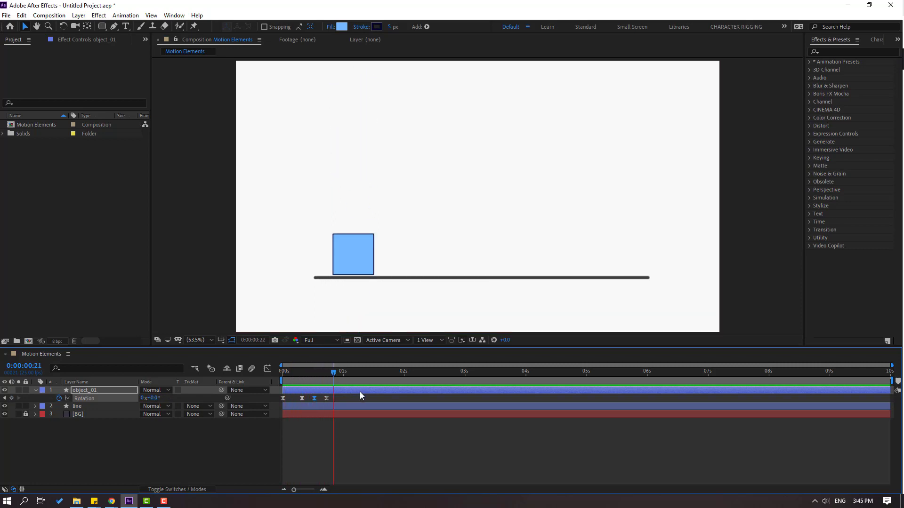
key(space)
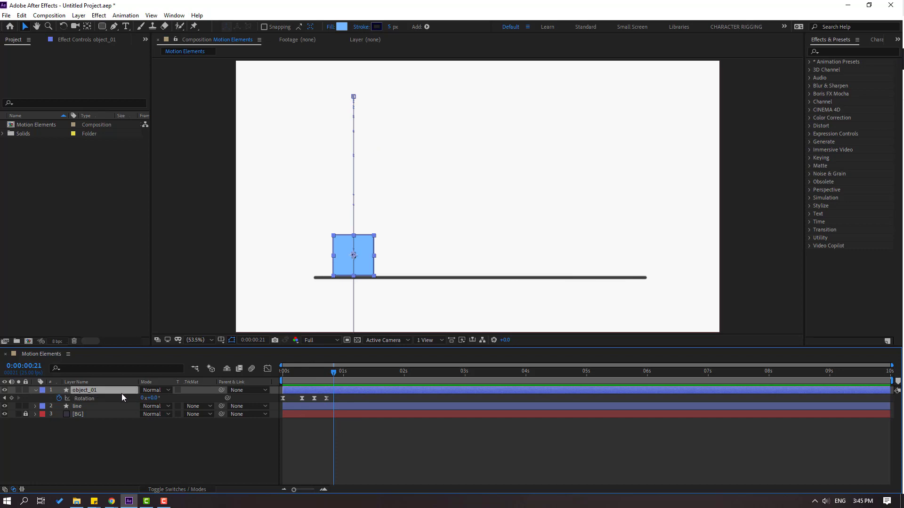
Step: Duplicate the square as object_02, move its Position keyframes to X 830, and delay it about four frames
key(ctrl+d)
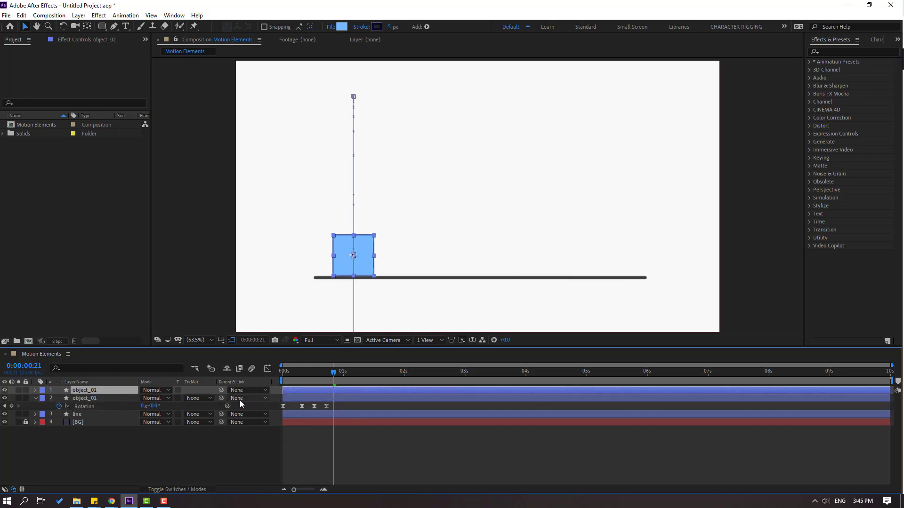
key(p)
drag(360, 398, 330, 405)
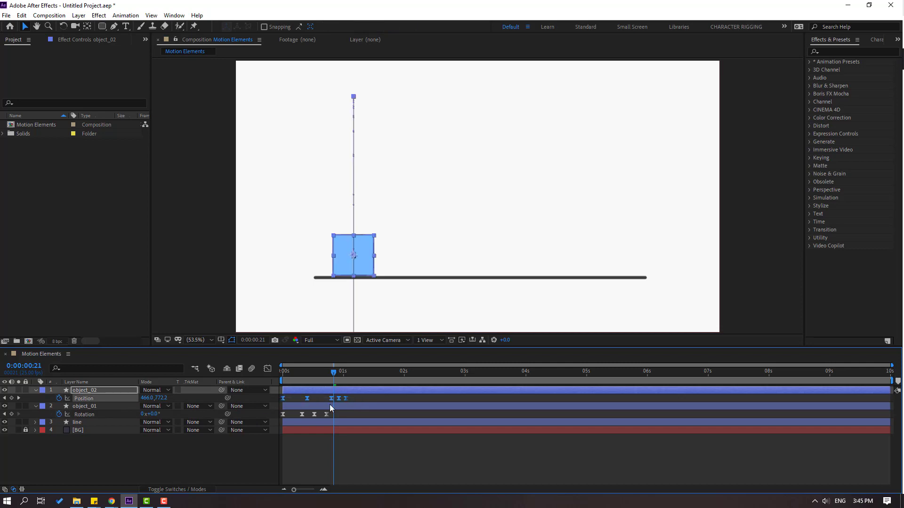
drag(333, 374, 346, 374)
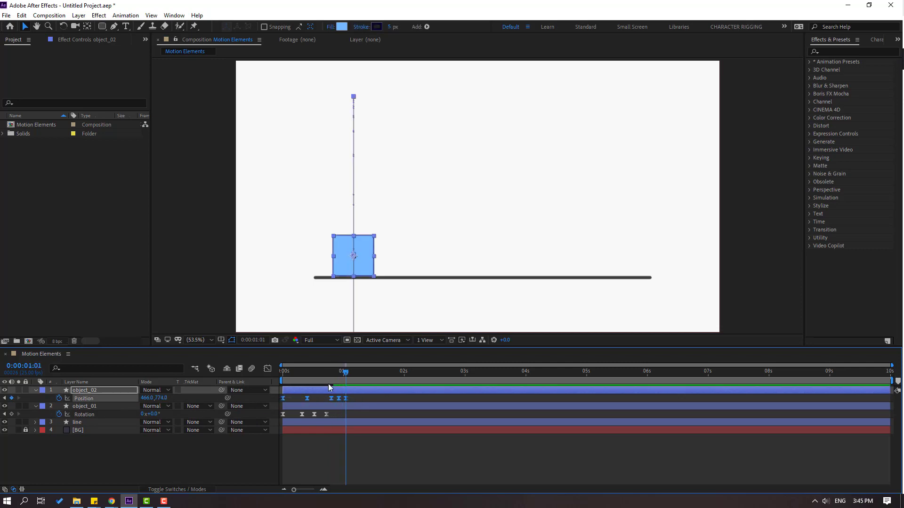
drag(161, 398, 318, 398)
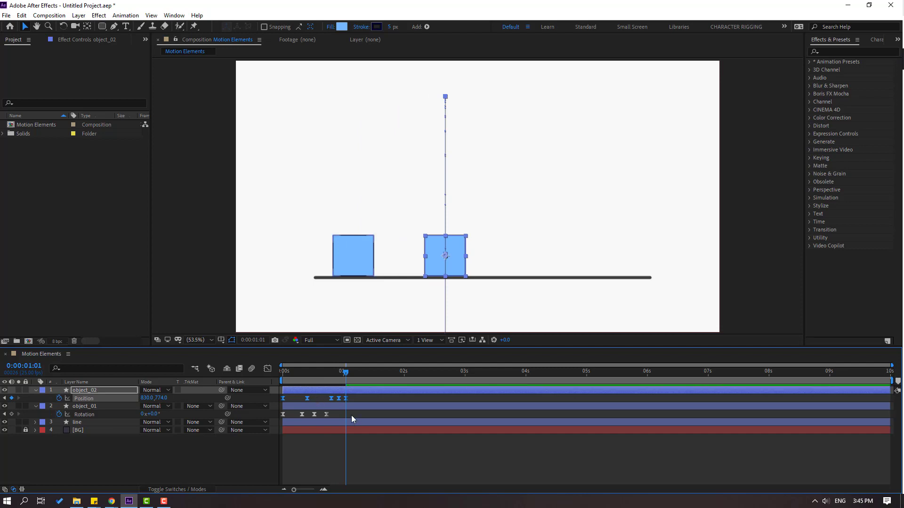
key(space)
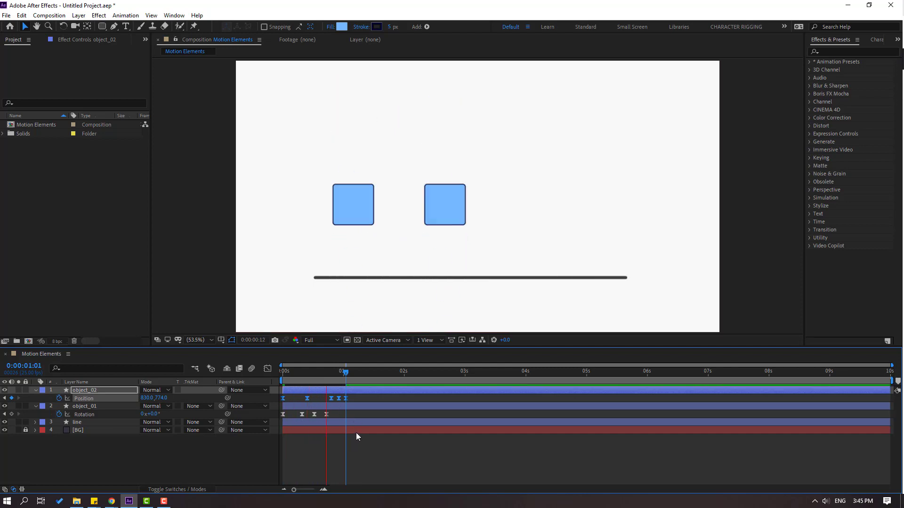
key(space)
drag(294, 389, 300, 390)
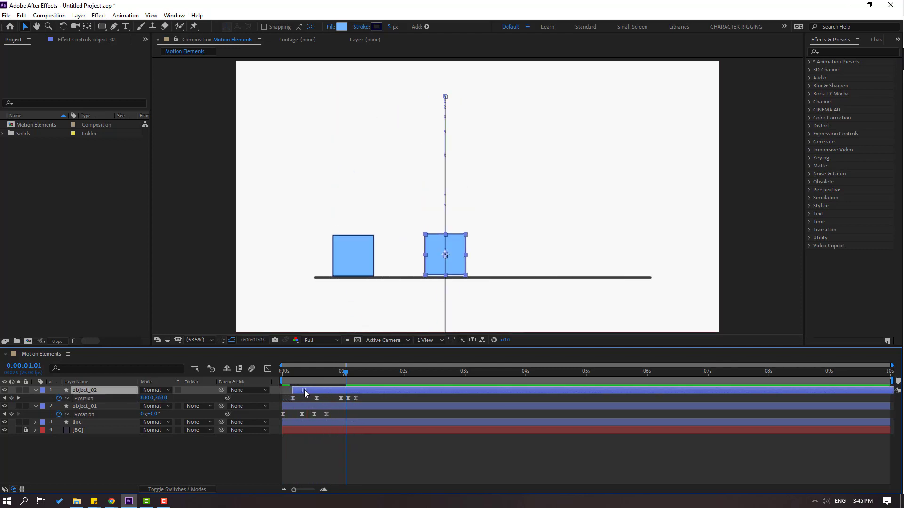
key(space)
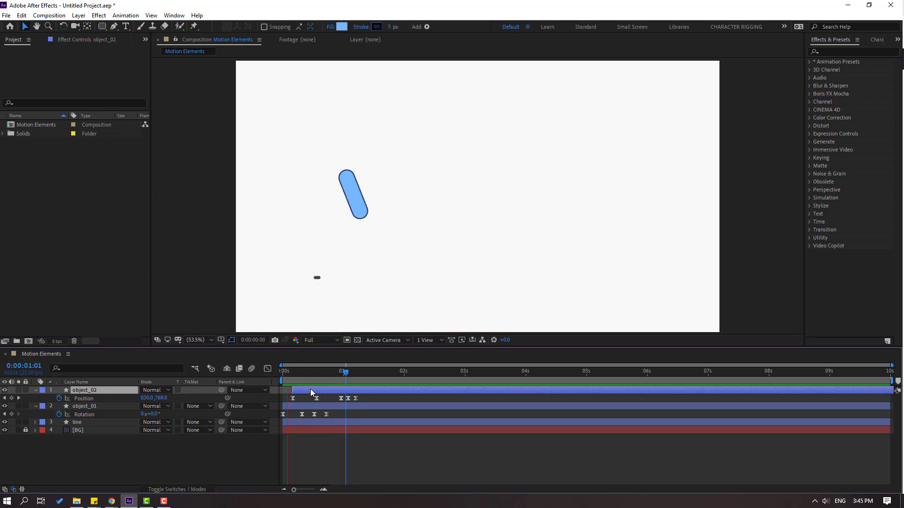
key(space)
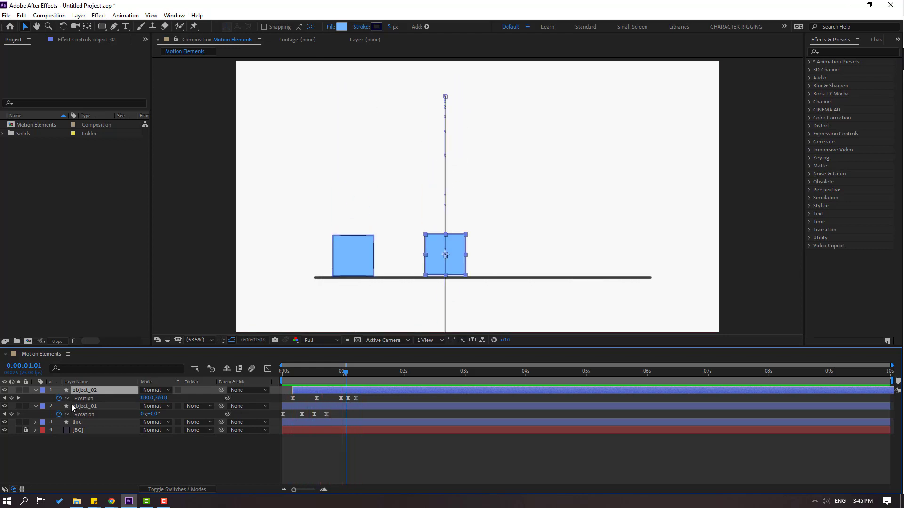
Step: Duplicate it as object_03, delay it about five frames, and move its Position keyframes to X 1147
key(ctrl+d)
drag(309, 391, 320, 390)
key(u)
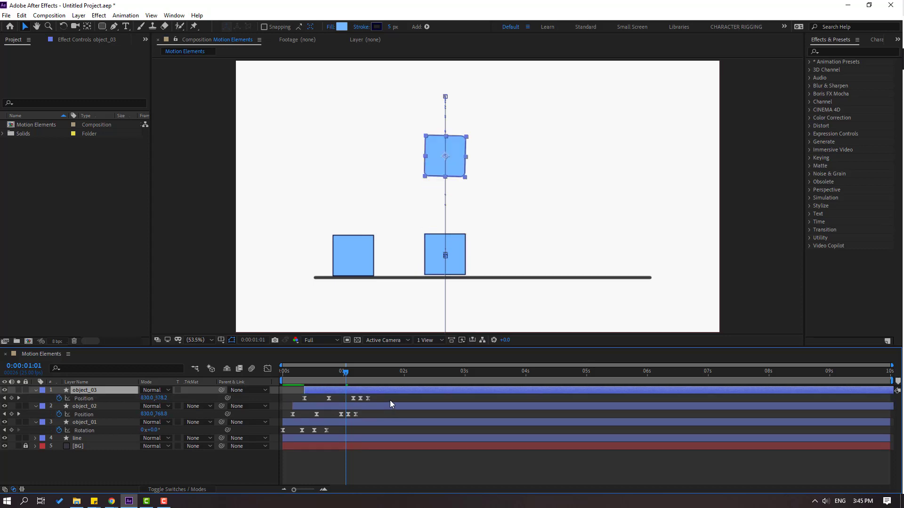
drag(390, 400, 281, 405)
drag(352, 374, 369, 375)
drag(150, 400, 405, 435)
click(397, 468)
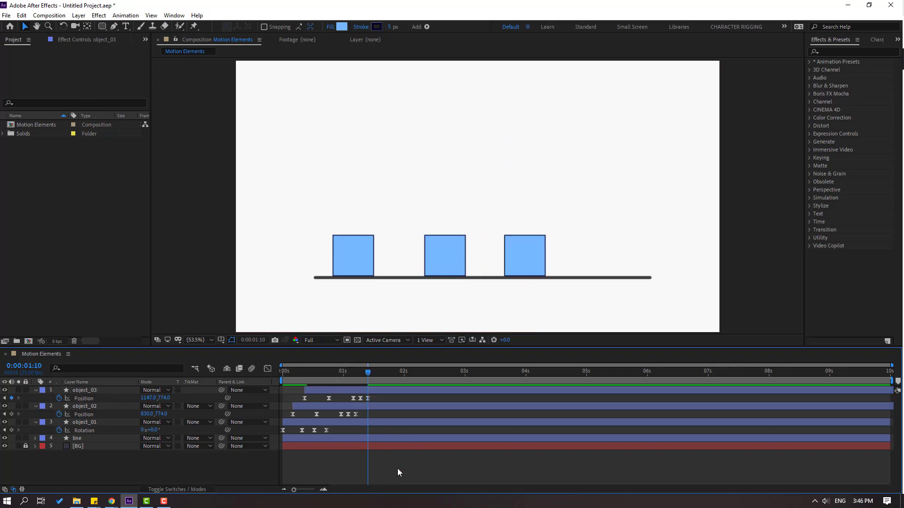
key(space)
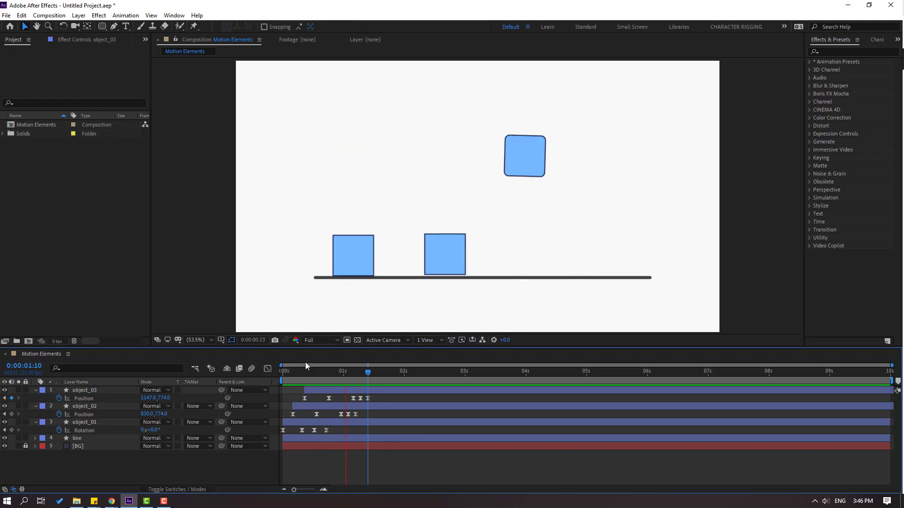
key(space)
drag(305, 373, 349, 371)
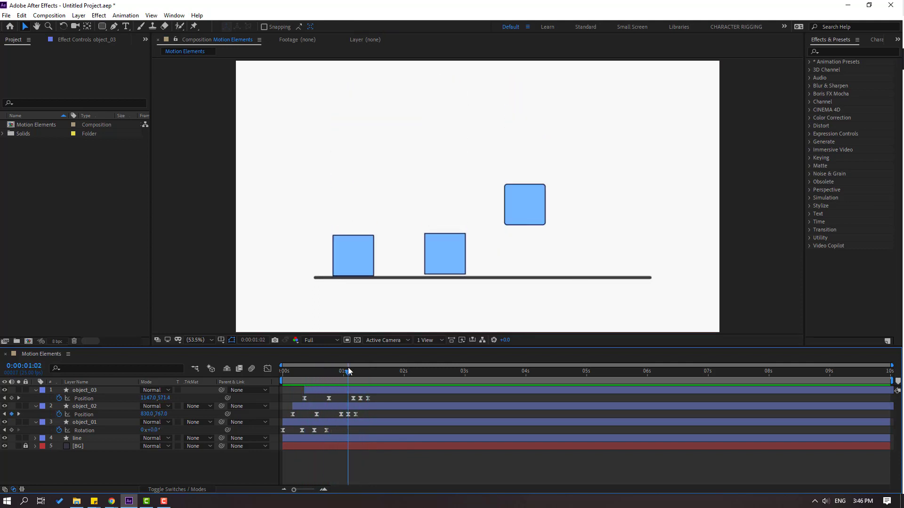
click(443, 256)
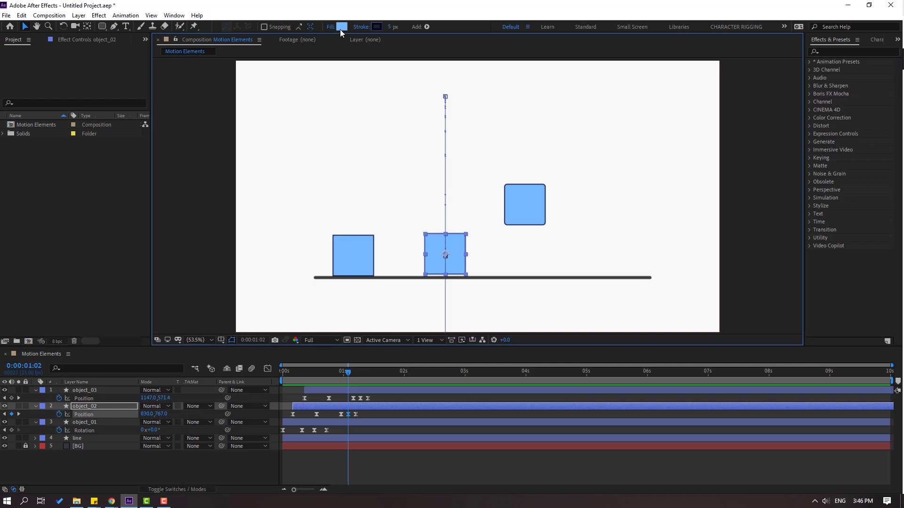
Step: Set object_02's fill colour to coral red
click(341, 27)
mouse_move(601, 384)
mouse_down()
mouse_move(601, 356)
mouse_move(538, 363)
mouse_up()
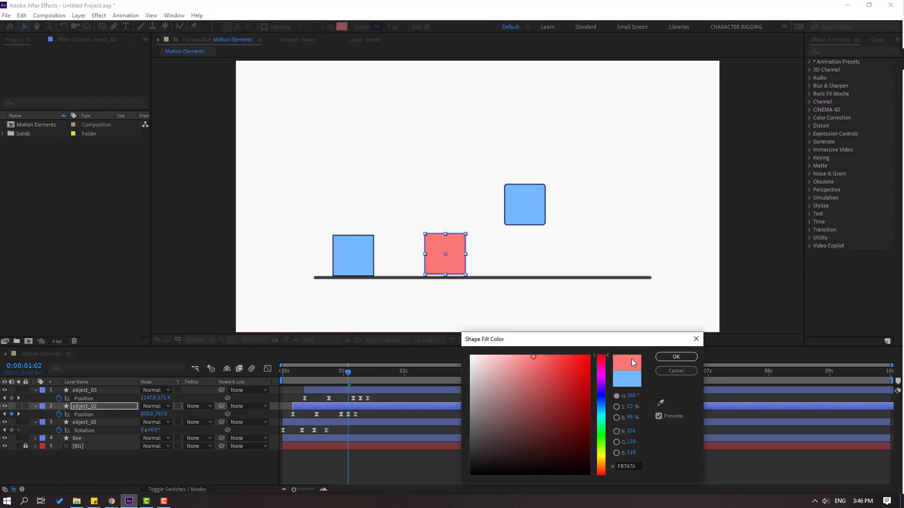
click(676, 357)
Step: Set object_03's fill to light green (A2FF74) and preview the three coloured squares
click(525, 204)
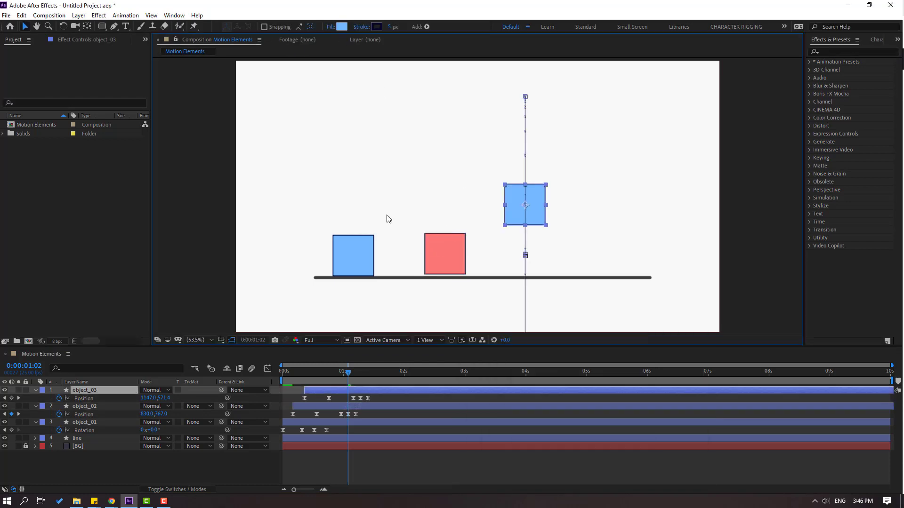
click(342, 27)
mouse_move(601, 404)
mouse_down()
mouse_move(601, 441)
mouse_move(526, 361)
mouse_up()
click(676, 357)
key(space)
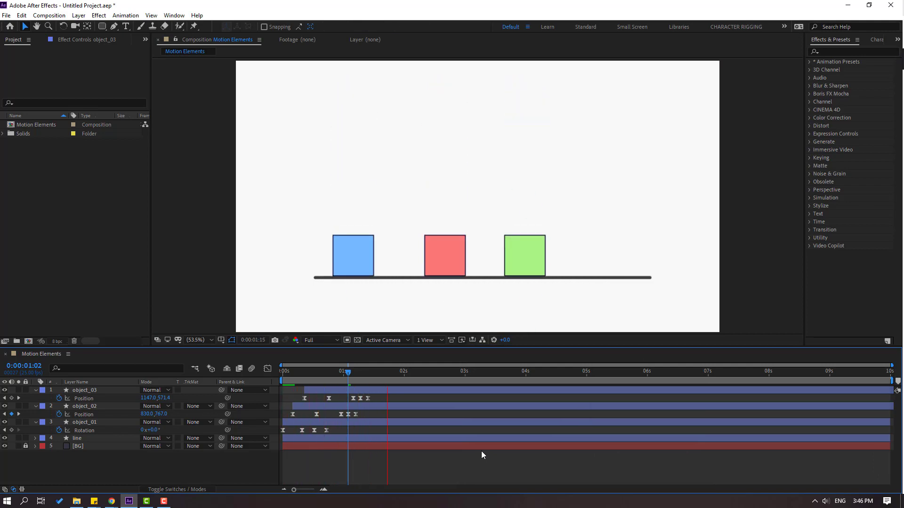
key(space)
Step: Draw a vertical motion line below the blue square at frame 0:00:00:08
click(114, 26)
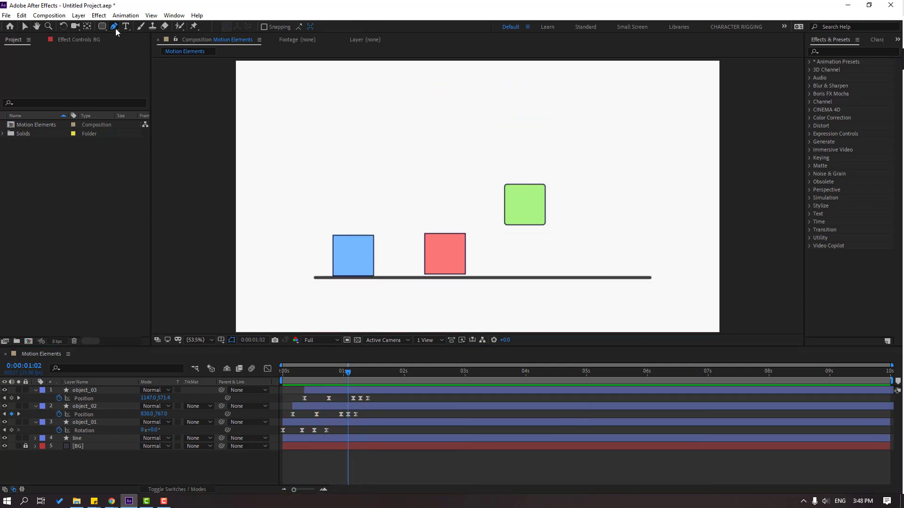
key(/)
scroll(531, 262, left, 3)
drag(330, 372, 302, 372)
scroll(422, 187, down, 2)
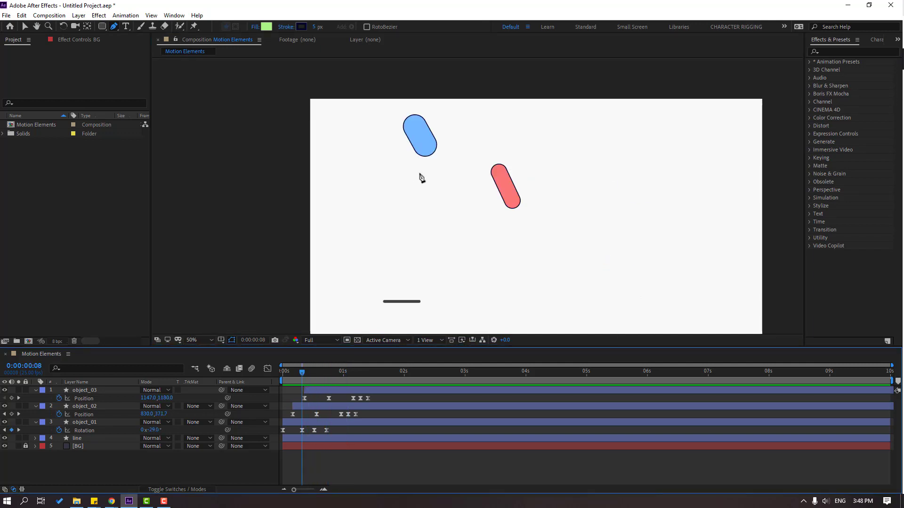
click(426, 170)
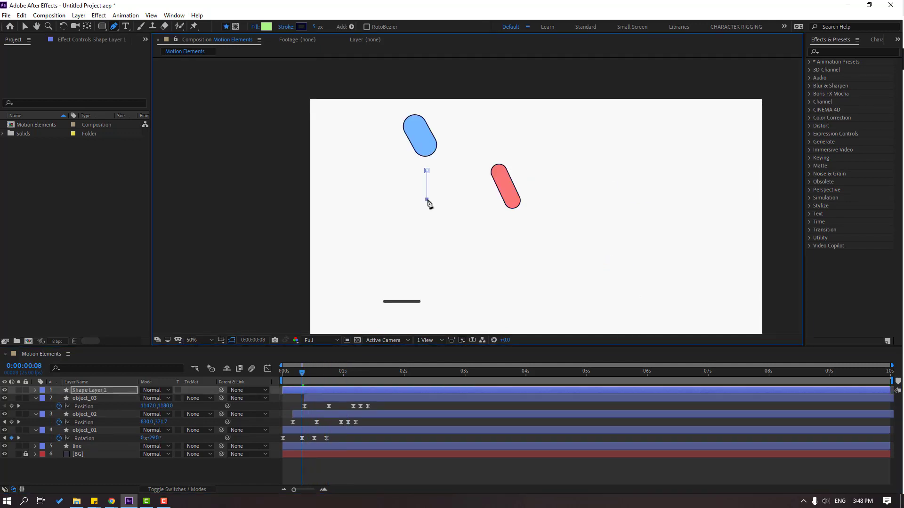
click(22, 25)
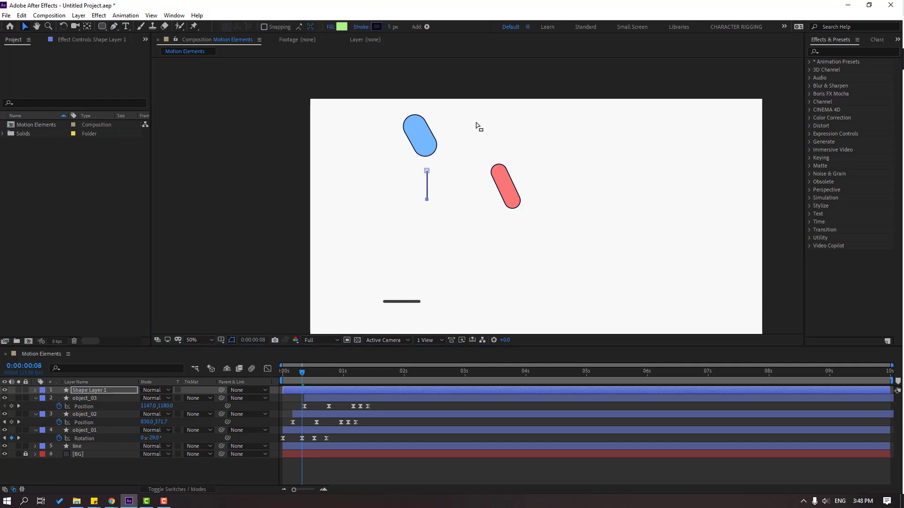
Step: Give the line a 24 px stroke in light blue sampled from the blue square
scroll(476, 123, up, 4)
drag(389, 27, 400, 26)
drag(461, 99, 458, 136)
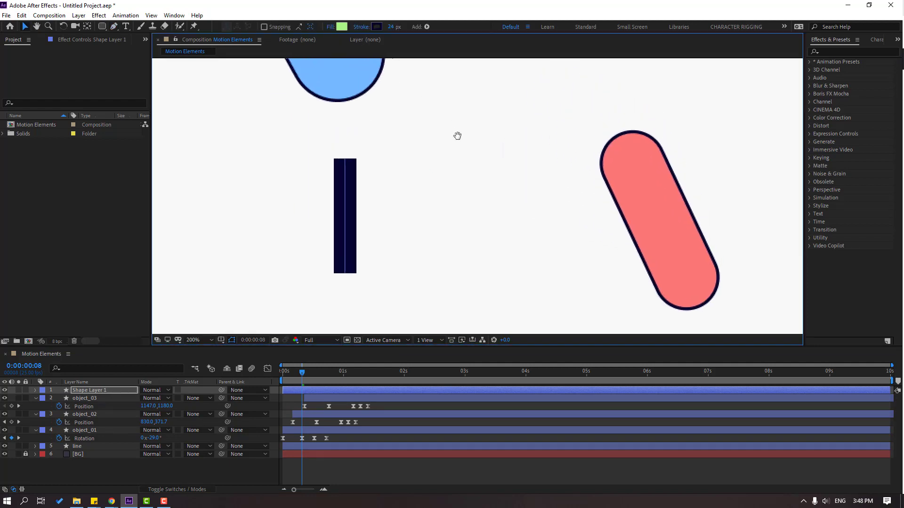
click(379, 27)
click(661, 403)
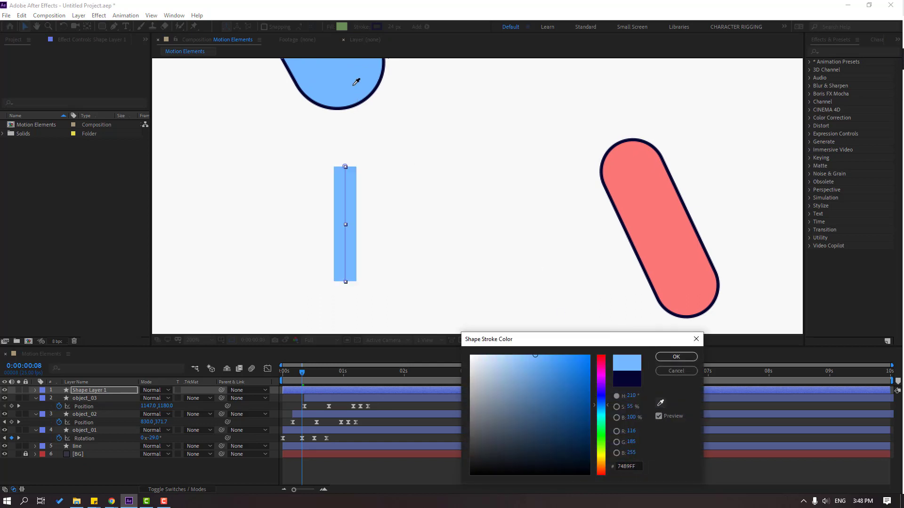
click(676, 357)
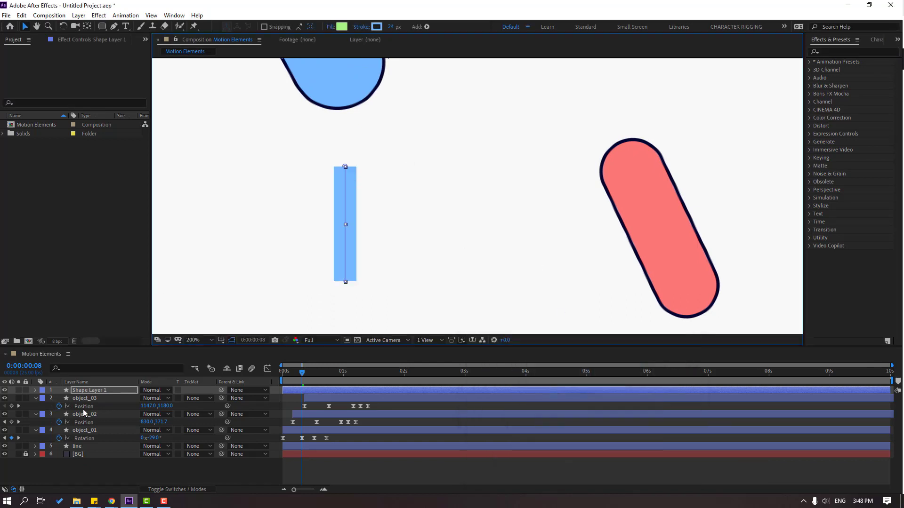
Step: Set Stroke 1's line cap to round in Shape Layer 1's contents
click(35, 391)
click(43, 399)
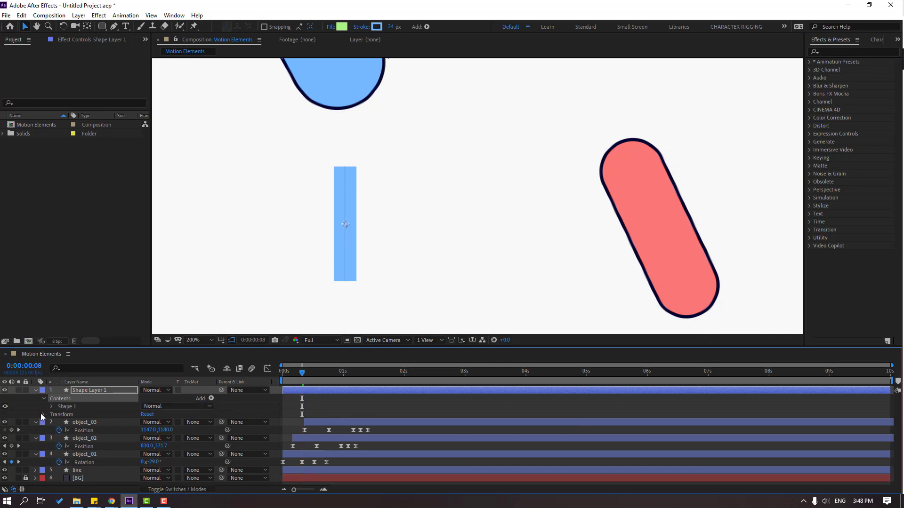
click(52, 407)
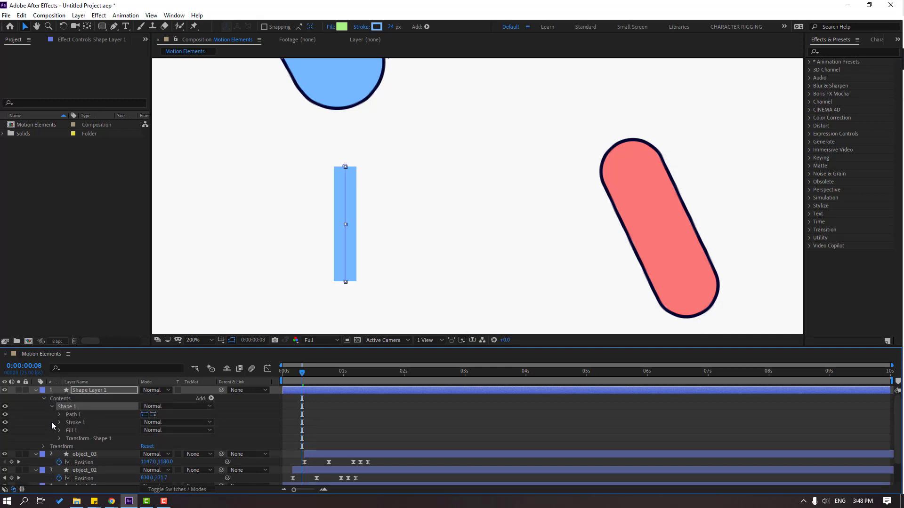
click(60, 423)
click(177, 457)
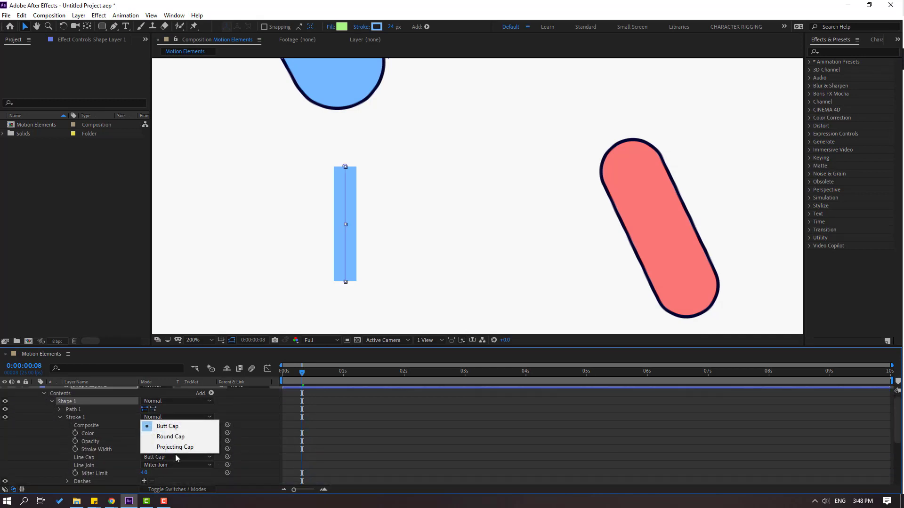
click(160, 434)
Step: Add Trim Paths to the line and reveal its Start, End and Offset
scroll(37, 414, up, 1)
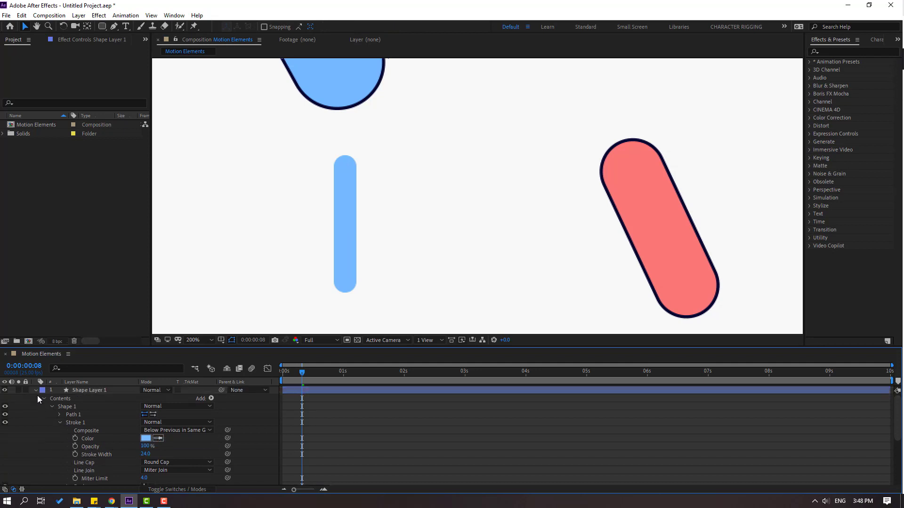
click(35, 392)
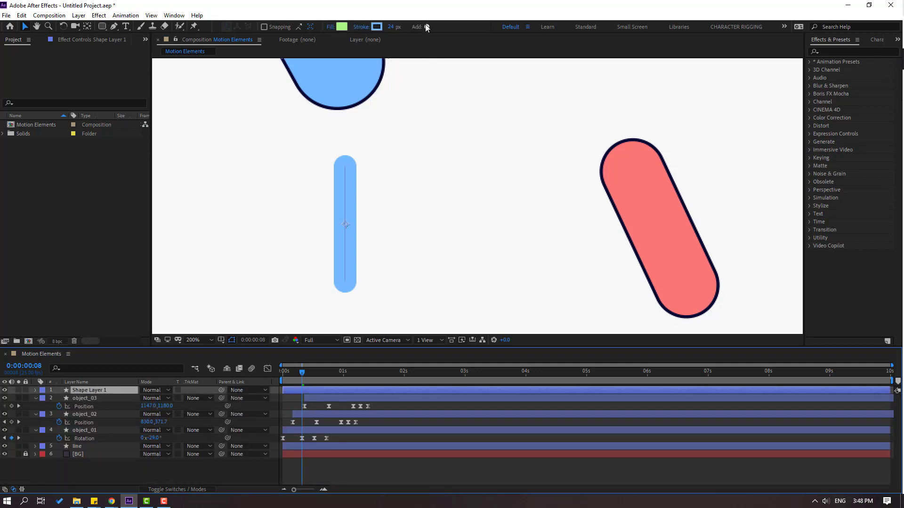
click(426, 26)
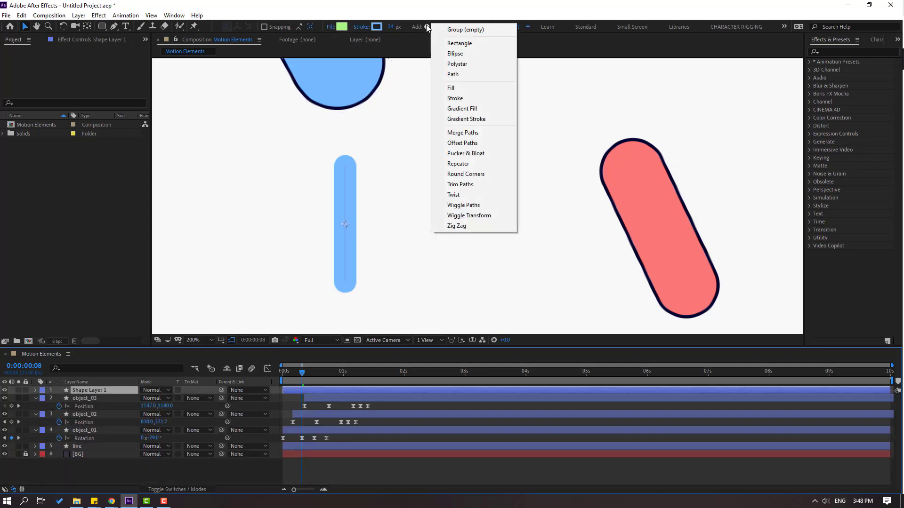
click(483, 185)
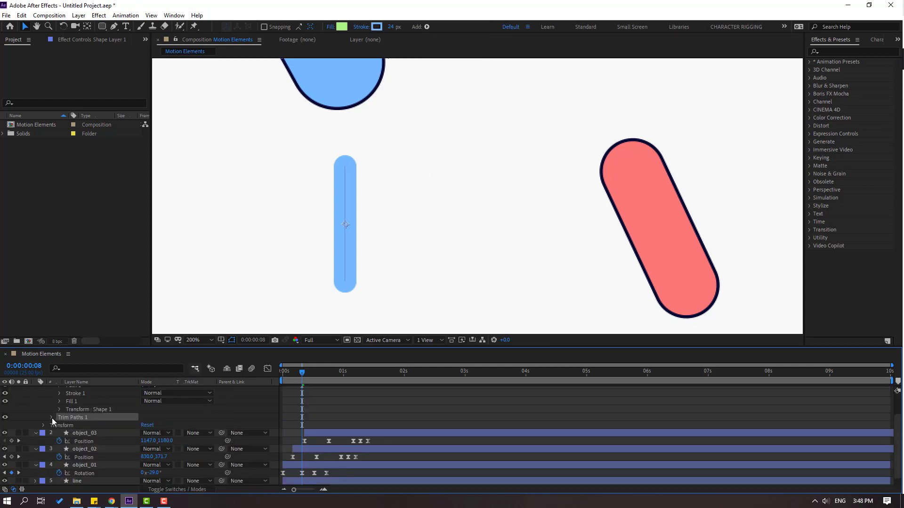
click(51, 418)
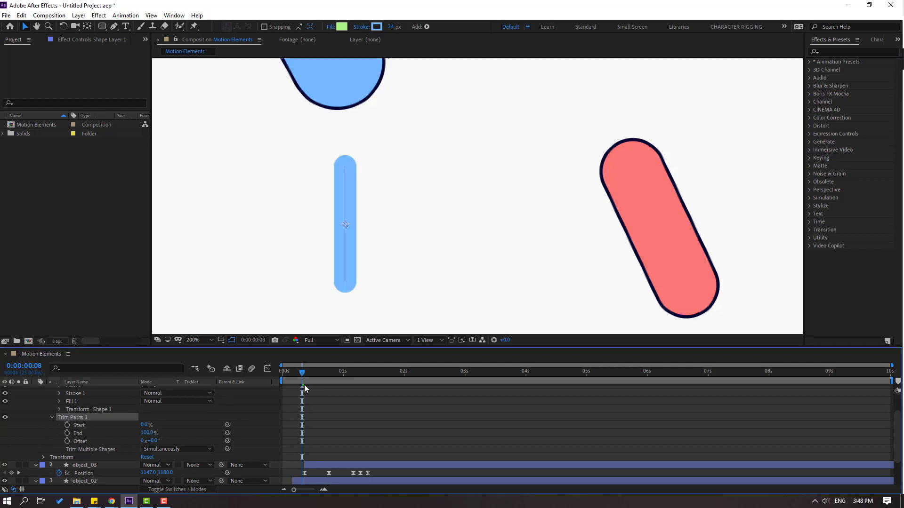
Step: Keyframe Trim Paths Start from 100% to 0% over ten frames, then End to 0%
scroll(319, 400, up, 3)
drag(302, 372, 271, 377)
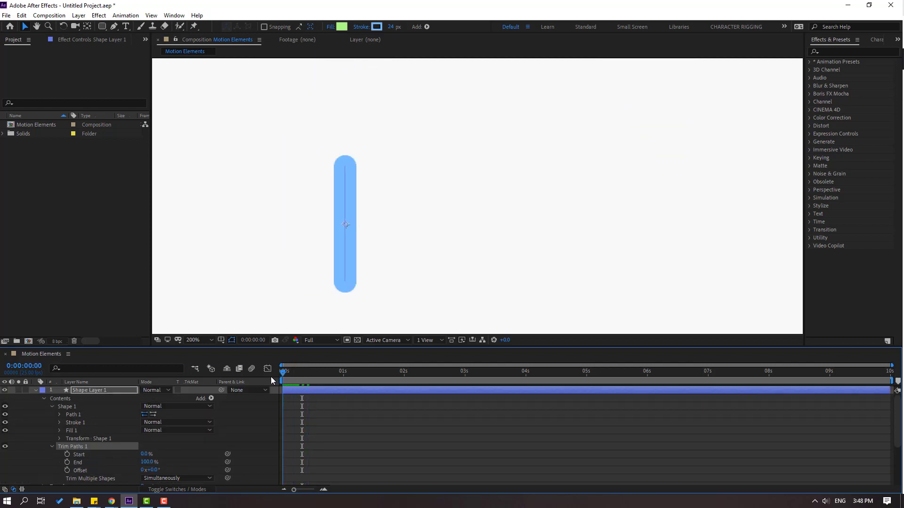
click(70, 453)
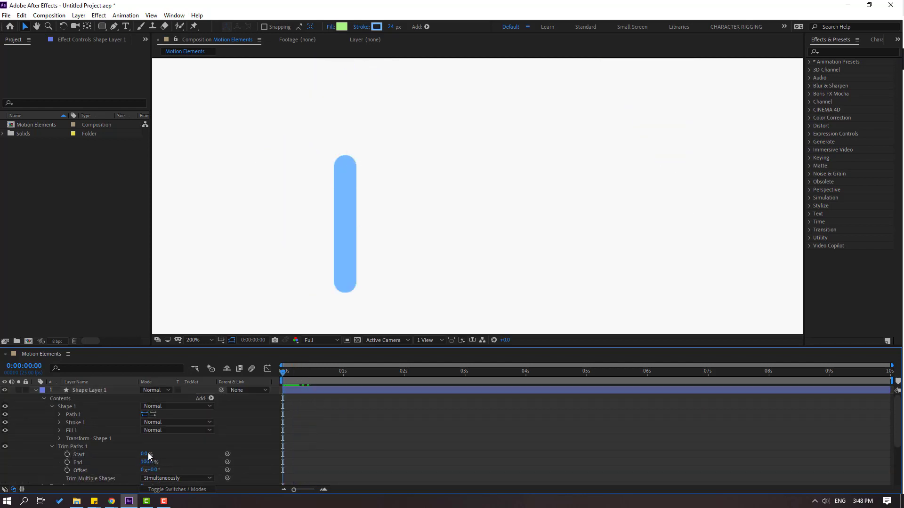
drag(145, 457, 236, 470)
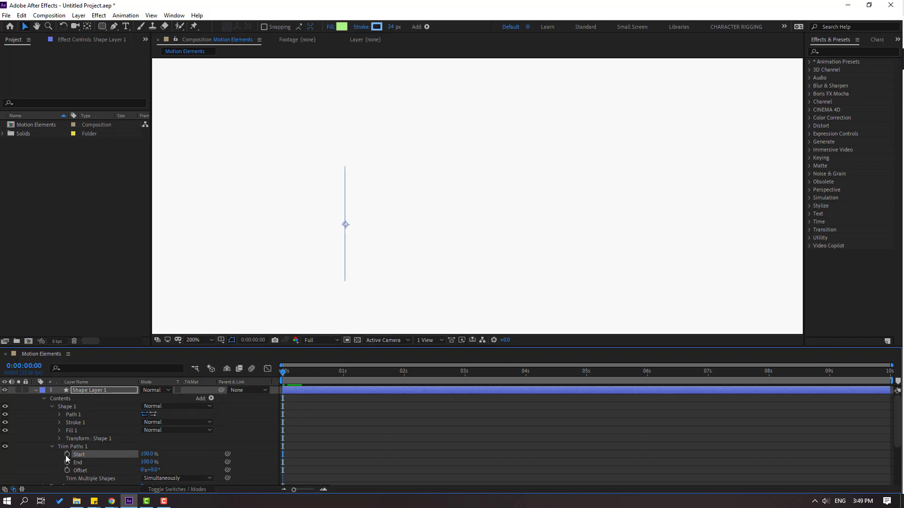
key(space)
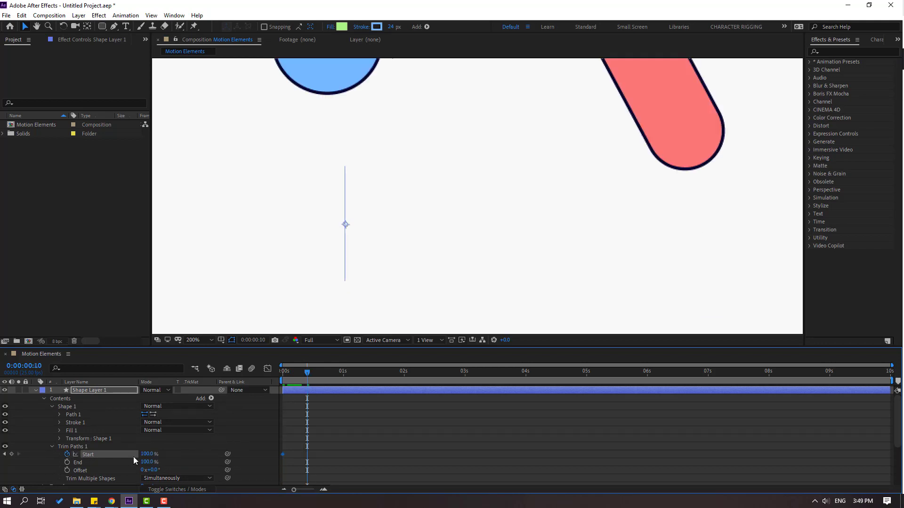
drag(146, 454, 83, 468)
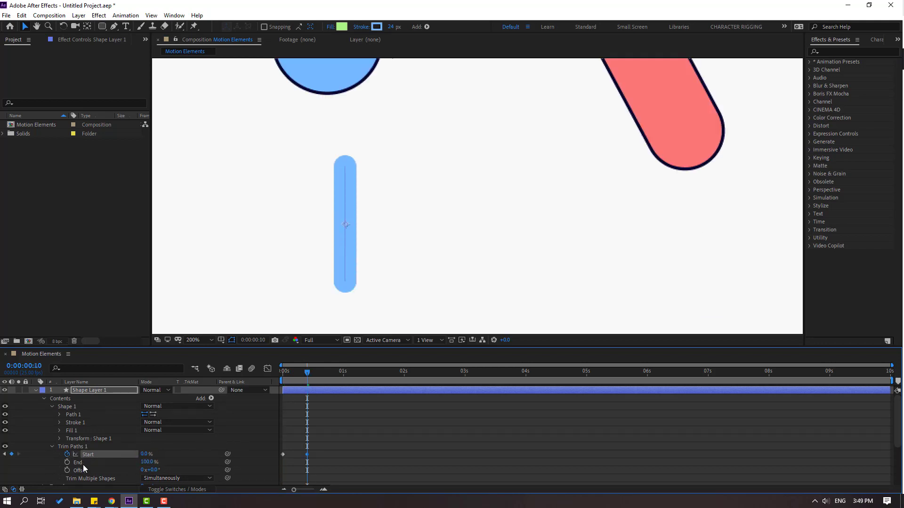
mouse_move(321, 377)
mouse_down()
mouse_move(297, 372)
mouse_move(322, 377)
mouse_up()
key(Return)
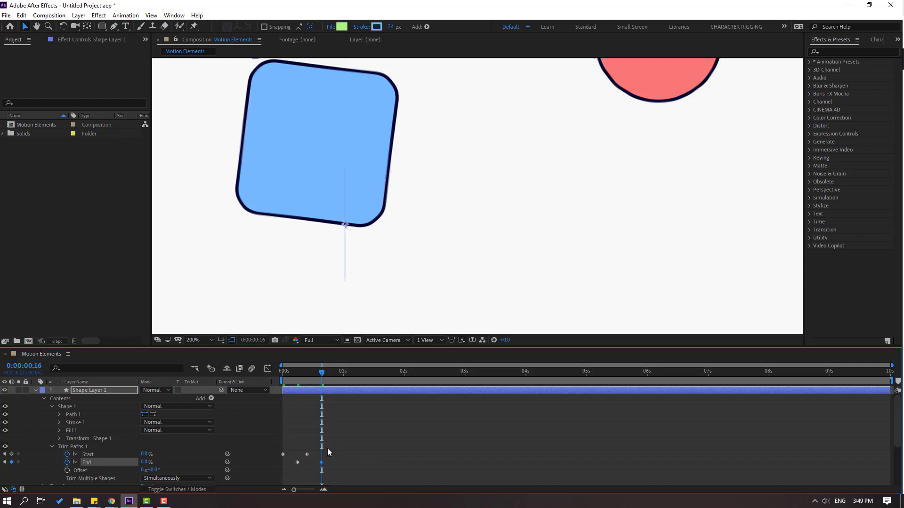
Step: Apply Easy Ease to all four Trim Paths keyframes, solo the stick layer and preview
drag(327, 448, 273, 466)
right_click(283, 459)
mouse_move(311, 449)
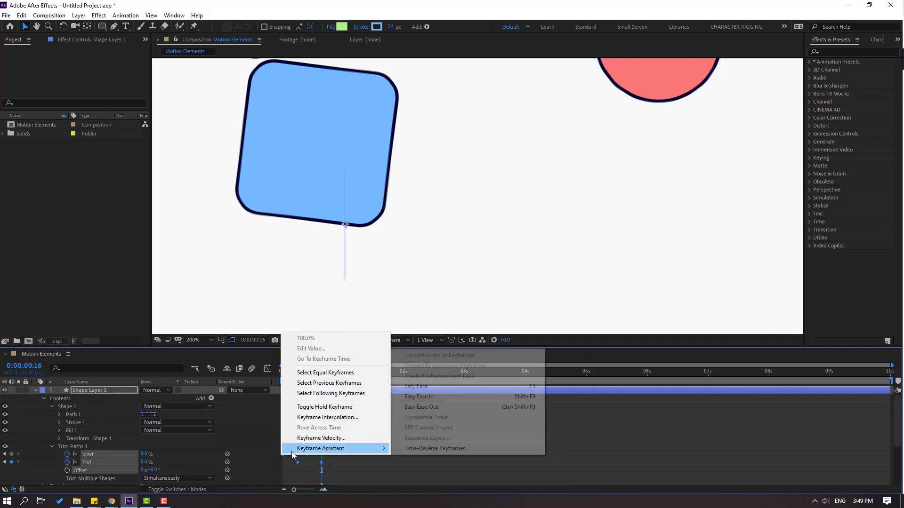
click(372, 388)
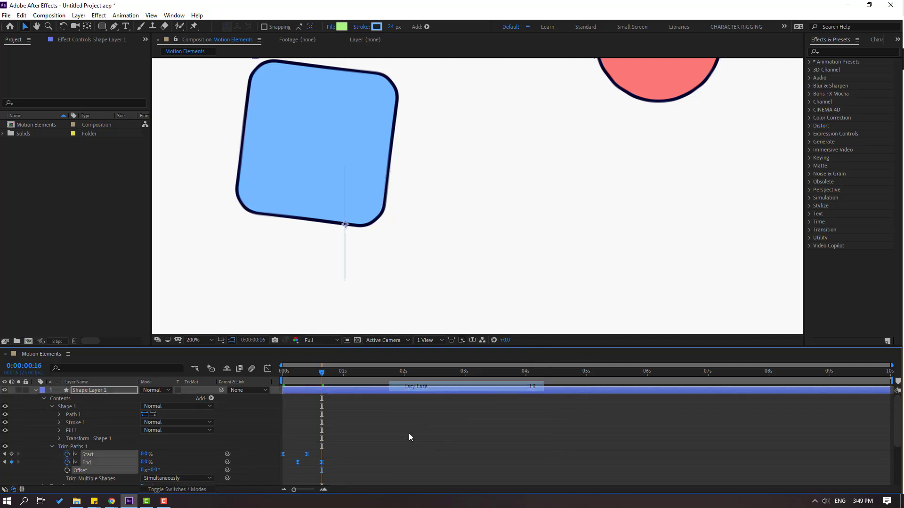
click(18, 390)
key(space)
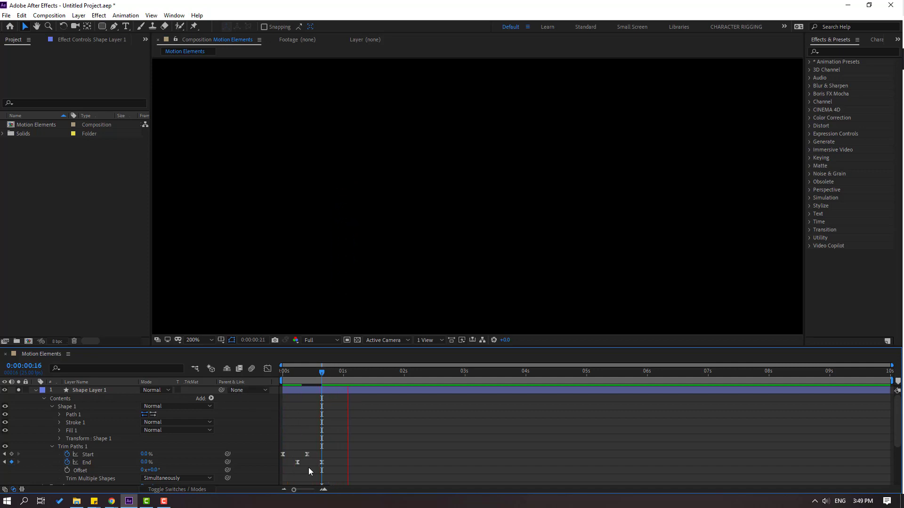
Step: Move the End keyframes slightly earlier and return to frame 6
mouse_move(297, 462)
mouse_down()
mouse_move(315, 462)
mouse_move(299, 454)
mouse_move(290, 464)
mouse_move(307, 463)
mouse_up()
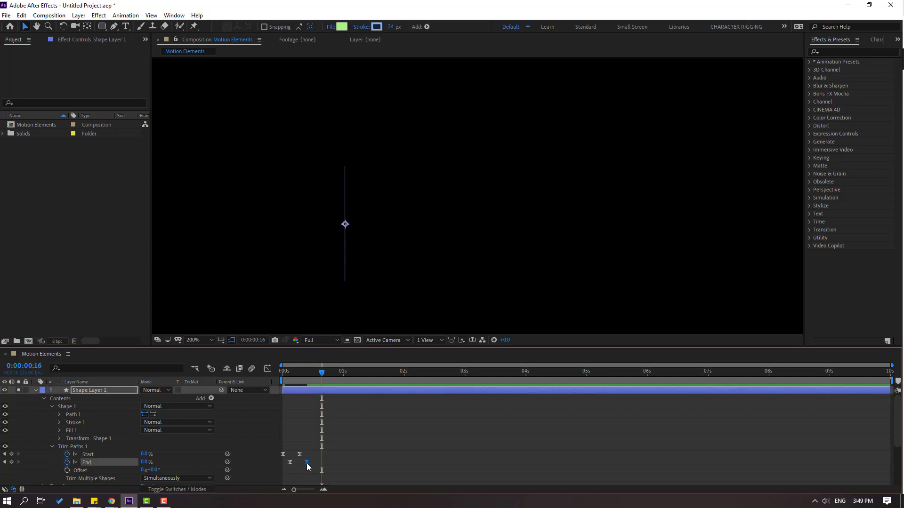
key(comma)
key(comma)
key(comma)
key(comma)
key(comma)
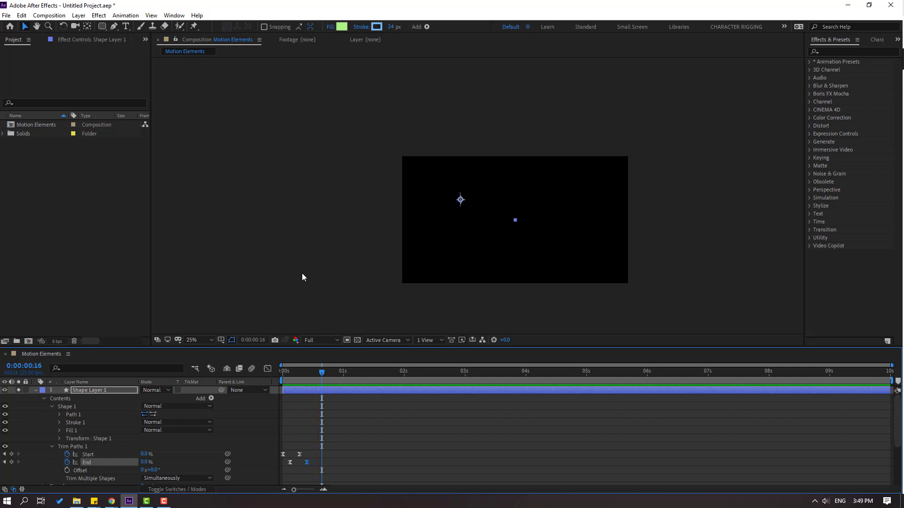
click(363, 417)
key(period)
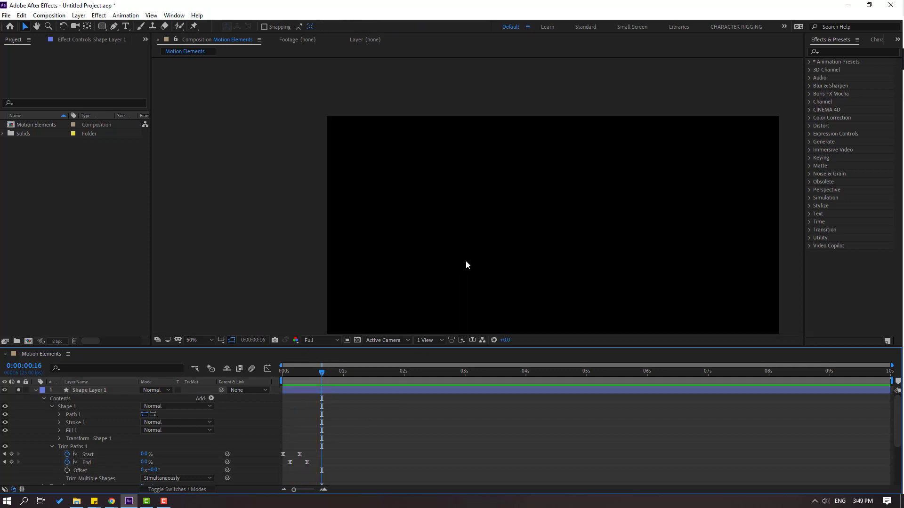
key(period)
key(period)
click(298, 372)
Step: Duplicate the stick twice, placing one copy to the left and one to the right, higher
click(97, 391)
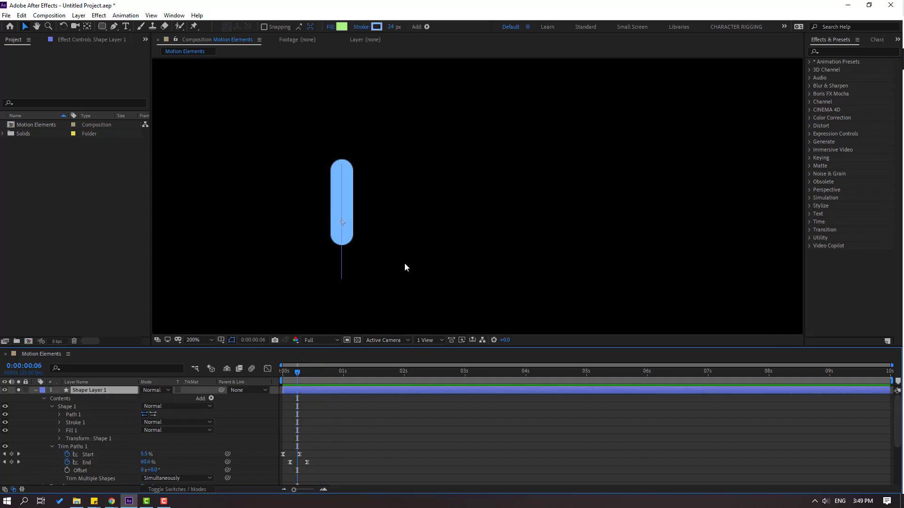
key(ctrl+d)
drag(343, 228, 303, 209)
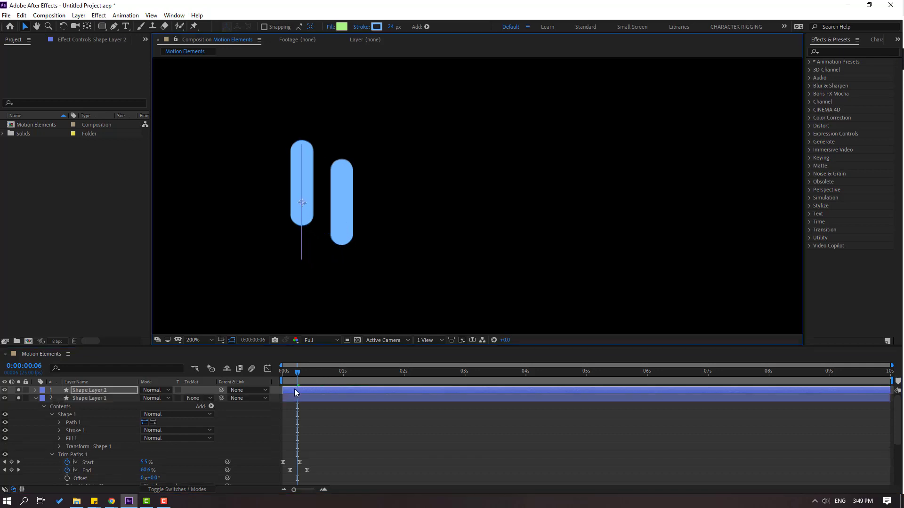
key(ctrl+d)
drag(311, 208, 375, 181)
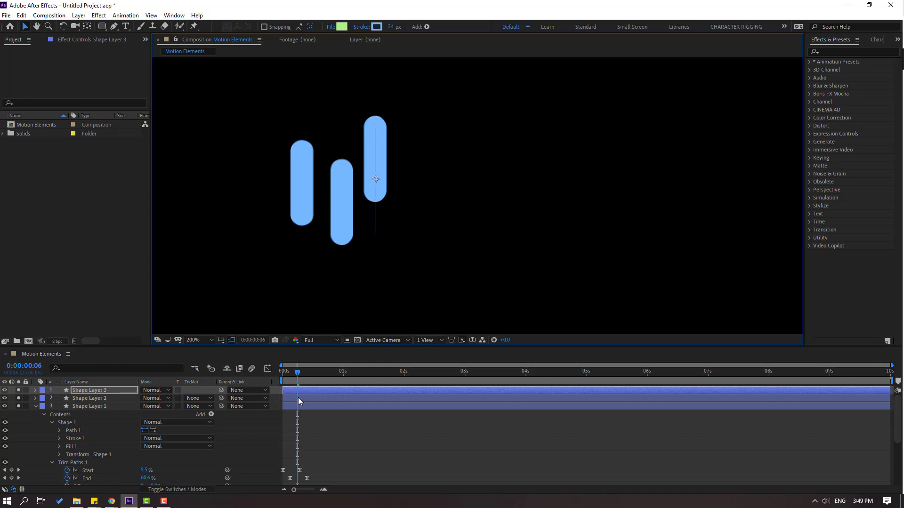
Step: Offset the second and third sticks' start times and preview the staggered animation
drag(298, 397, 315, 391)
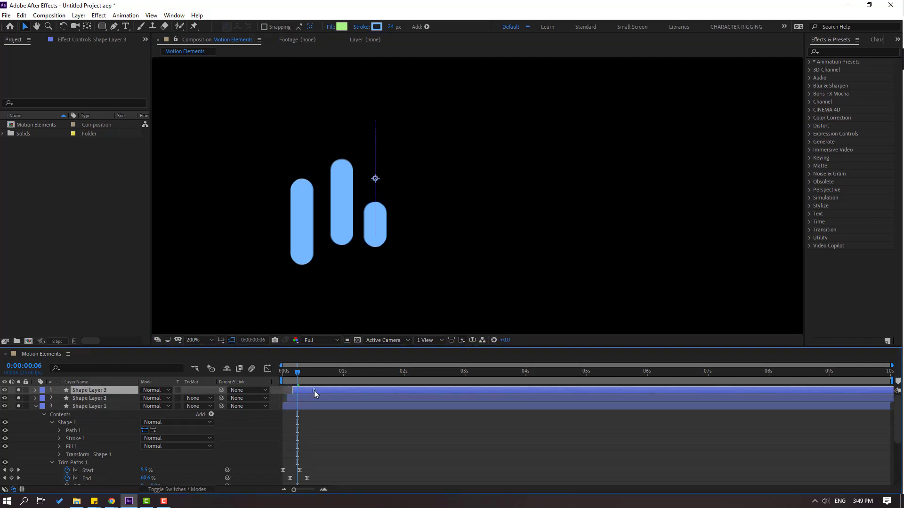
key(space)
key(space)
scroll(397, 256, down, 5)
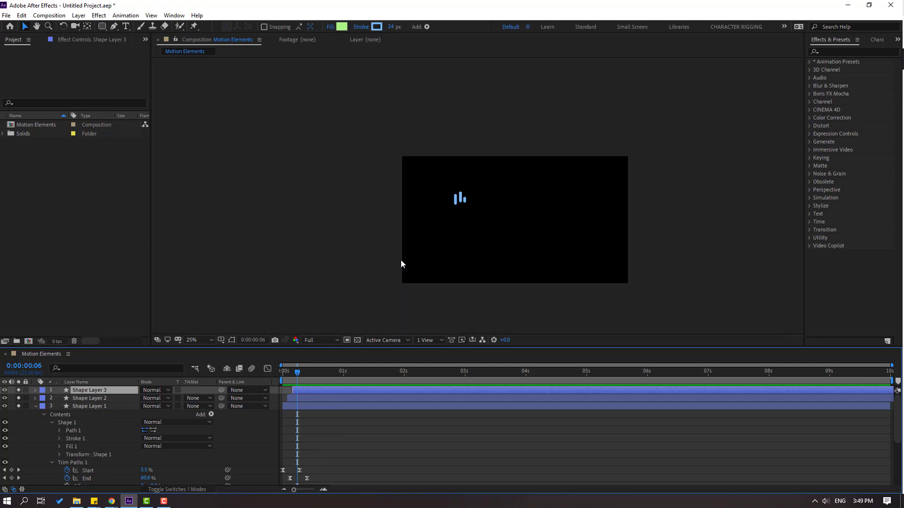
key(space)
key(space)
scroll(424, 276, up, 4)
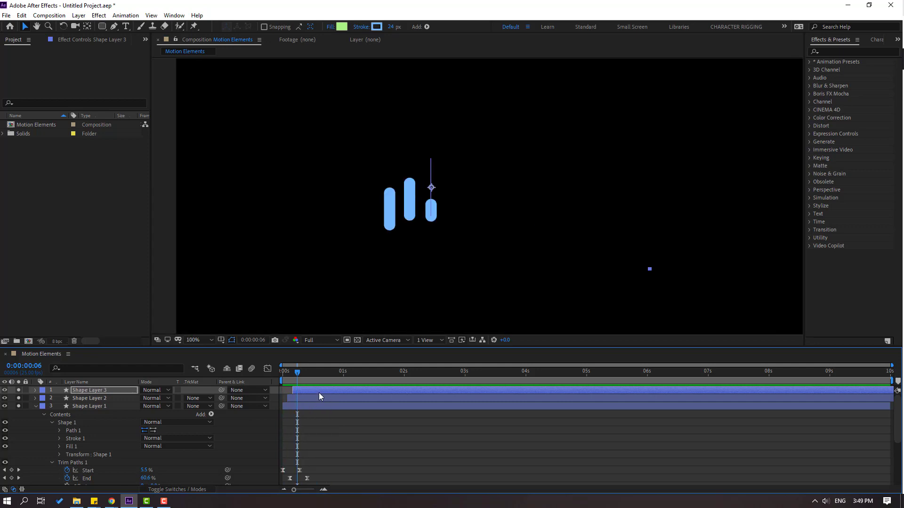
click(304, 403)
click(307, 398)
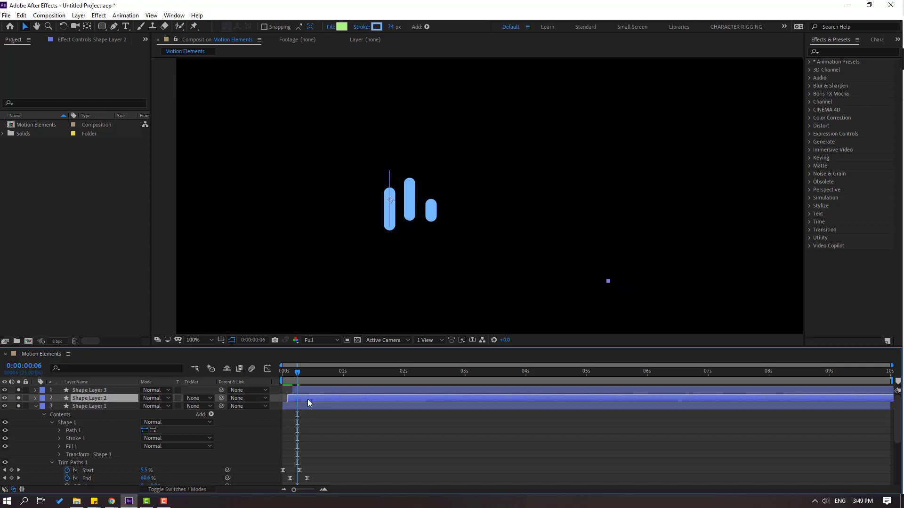
click(347, 428)
key(space)
key(space)
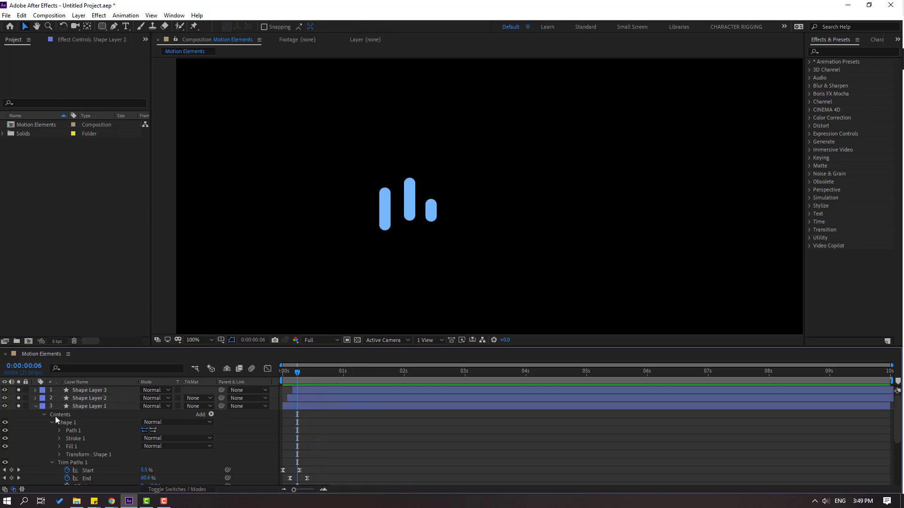
Step: Turn off solo on the three stick layers and select Shape Layers 1–3
click(35, 407)
drag(19, 407, 19, 390)
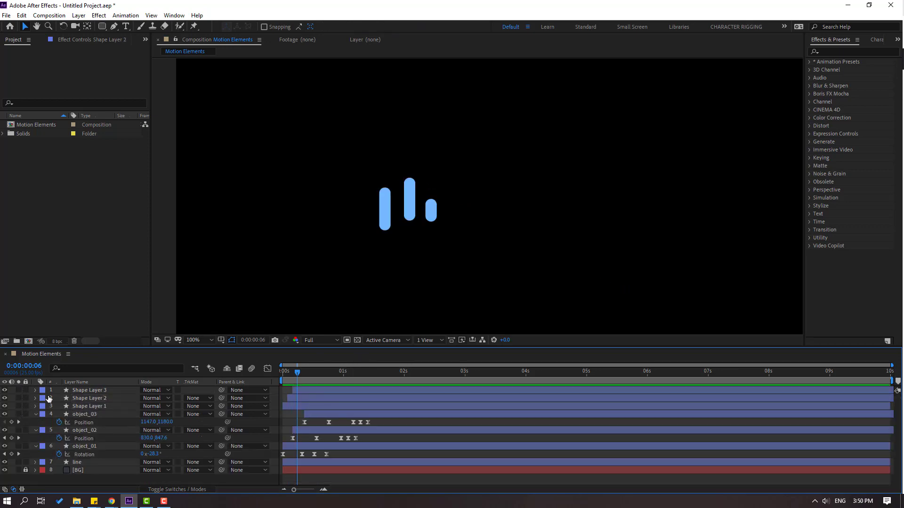
click(93, 406)
shift+click(102, 392)
Step: Precompose the three sticks into 'shape elements' and move the group about 48 px lower
right_click(97, 398)
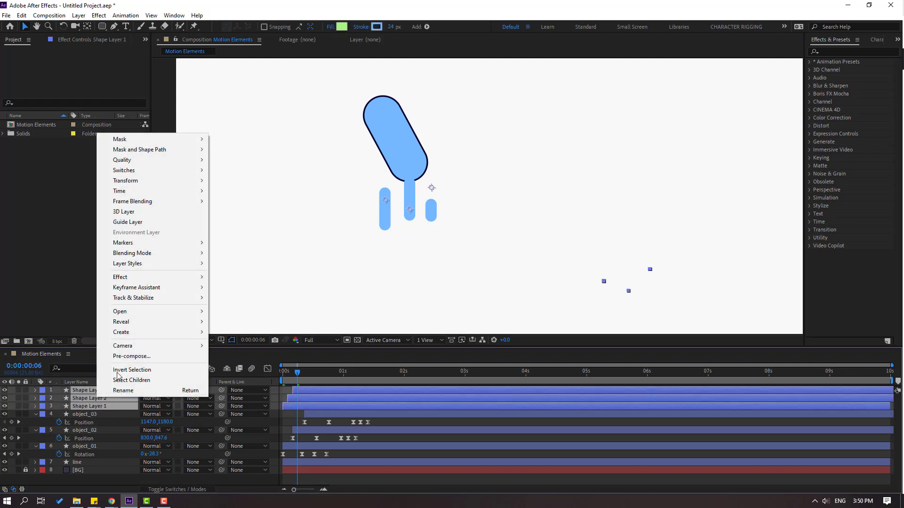
click(129, 356)
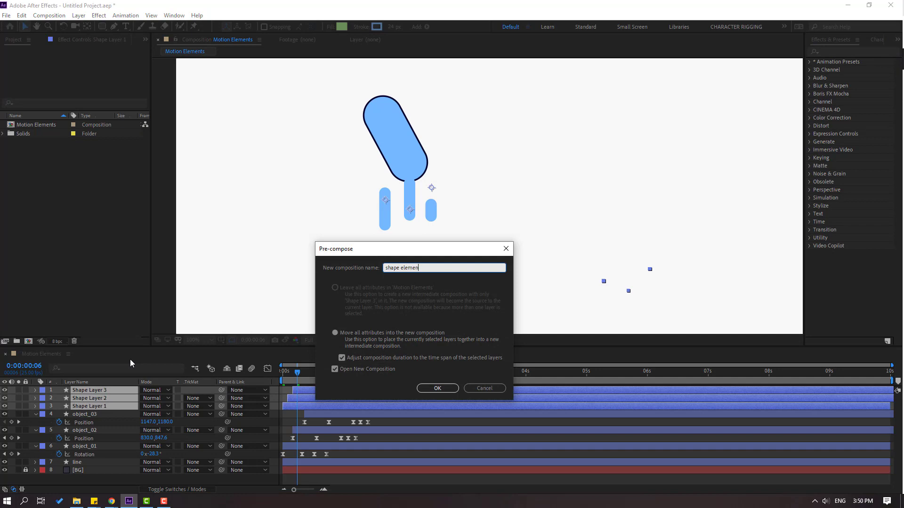
click(437, 390)
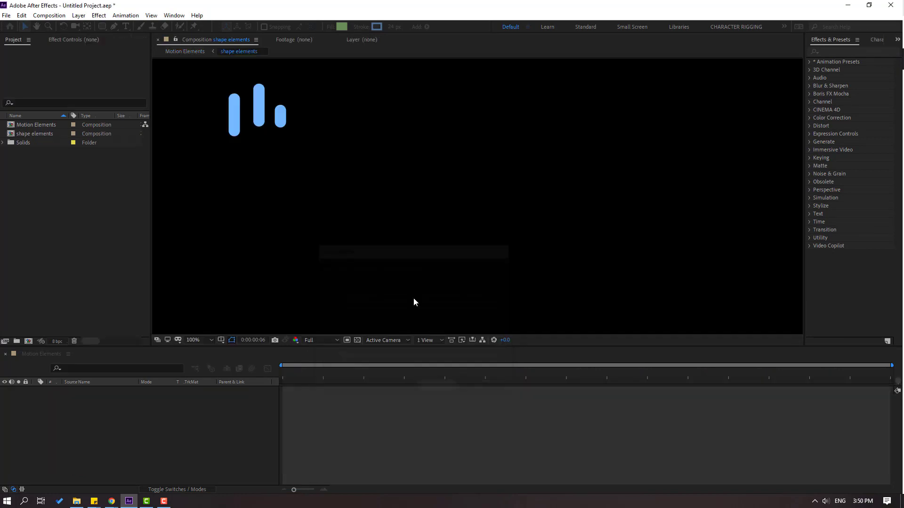
click(31, 354)
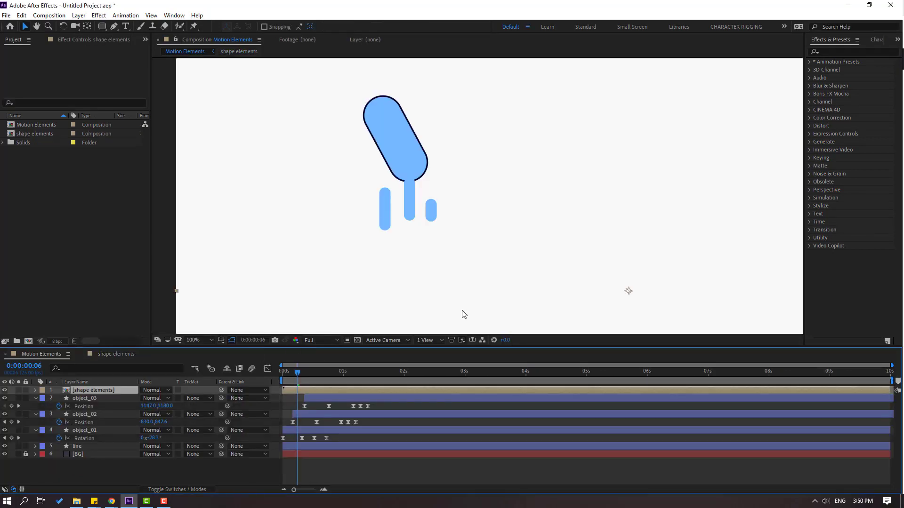
drag(404, 226, 400, 249)
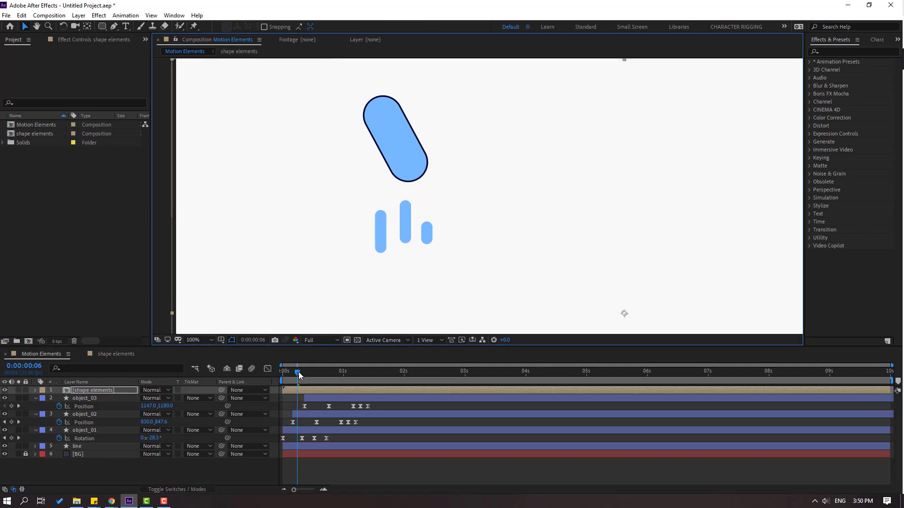
Step: Play the whole Motion Elements animation from the start
drag(298, 372, 283, 372)
key(comma)
key(space)
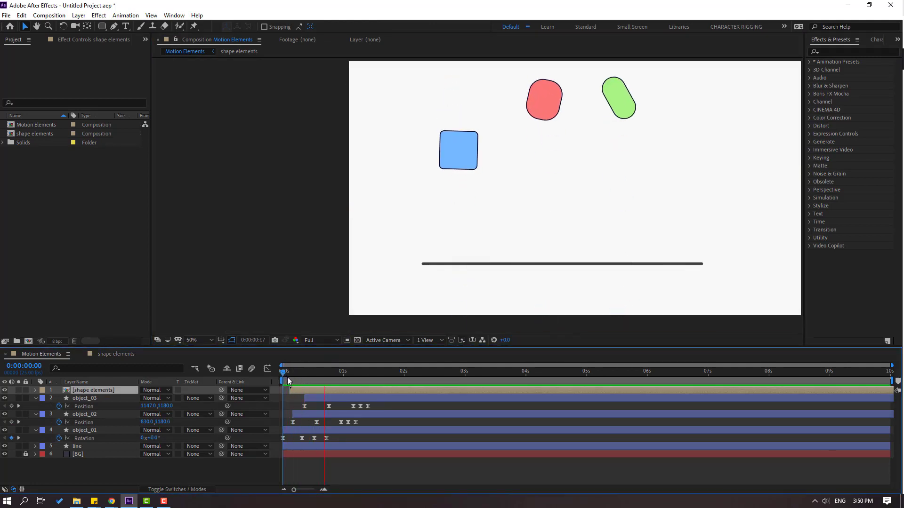
key(space)
key(comma)
key(comma)
key(comma)
key(comma)
key(period)
key(period)
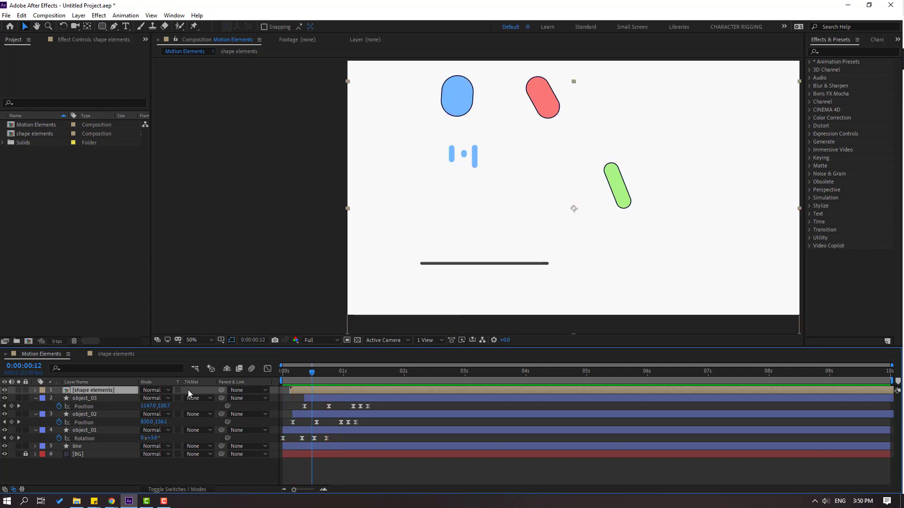
Step: Duplicate the motion-line layer, start it later, and place it beneath the red shape
key(ctrl+d)
drag(293, 390, 309, 390)
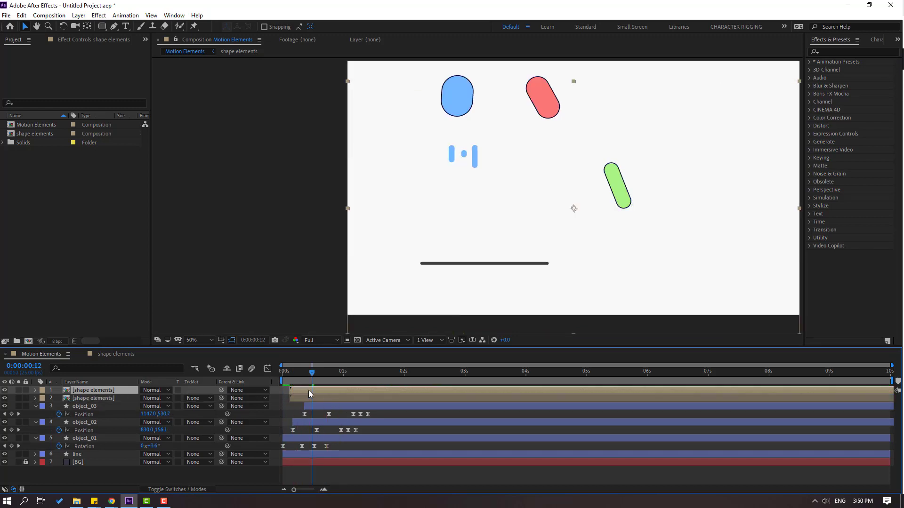
click(546, 165)
drag(546, 163, 544, 165)
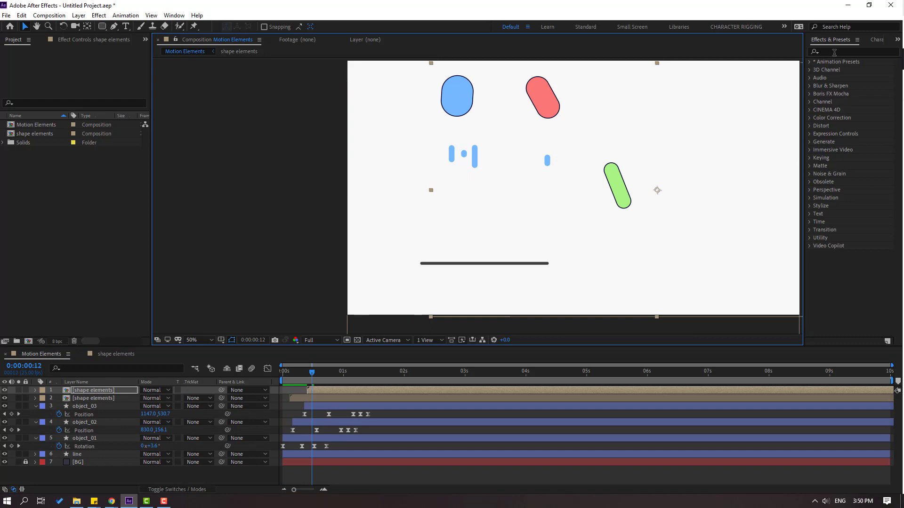
Step: Apply a Fill effect to the copied dashes using the red shape's colour, then preview
click(834, 52)
text(fill)
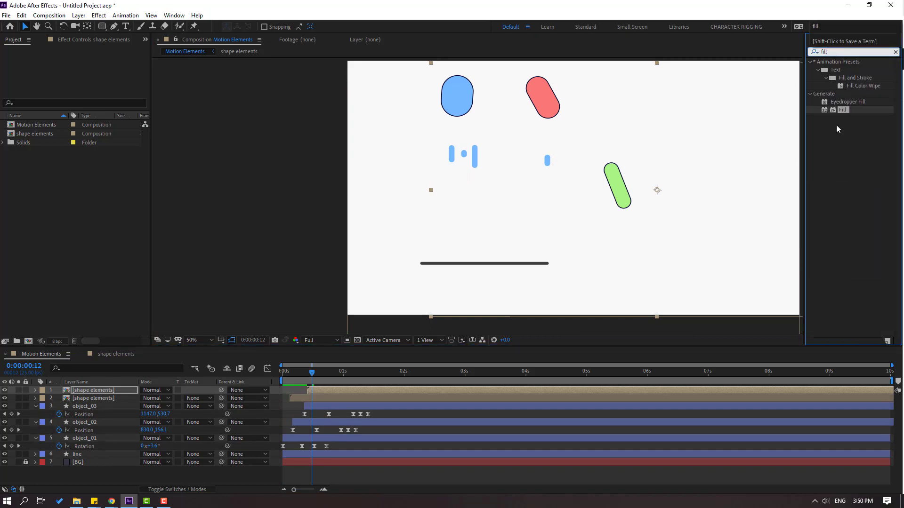
drag(844, 111, 93, 391)
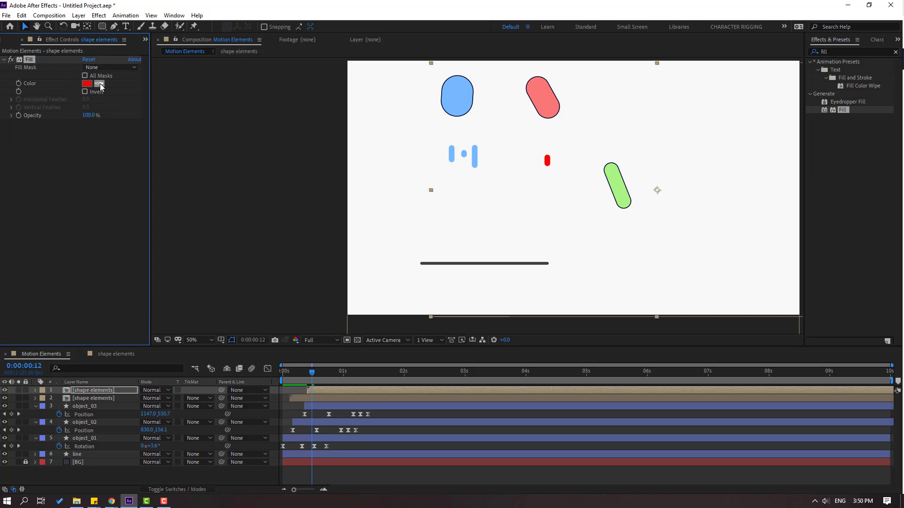
click(548, 92)
click(343, 480)
key(space)
key(space)
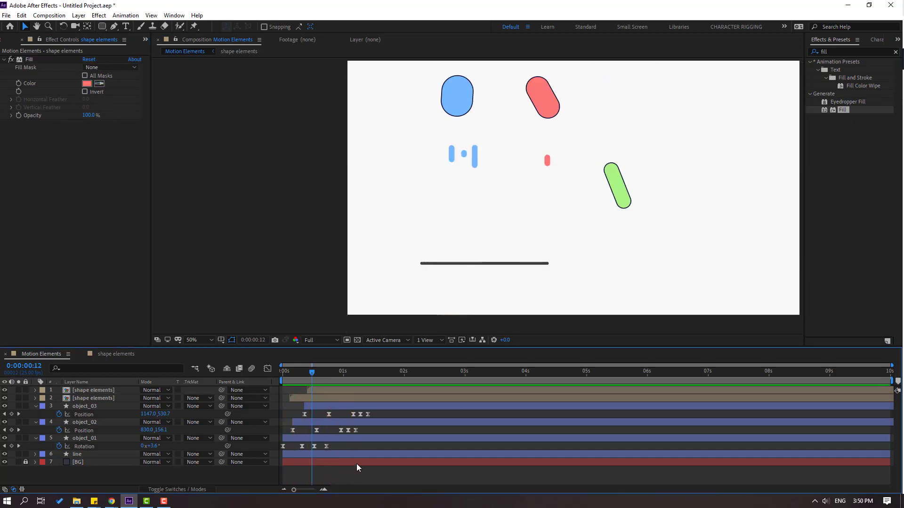
drag(290, 376, 315, 389)
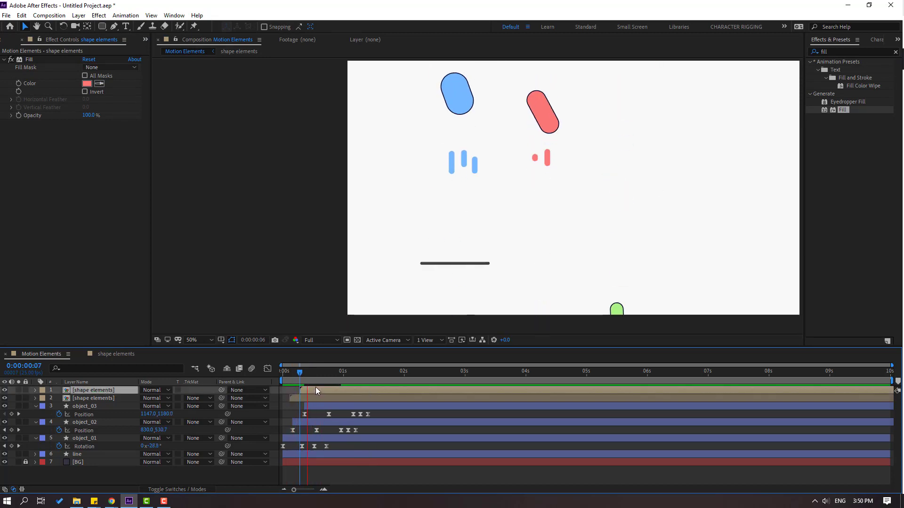
Step: Duplicate the red lines, start the copy later, move it right and fill it green
key(ctrl+d)
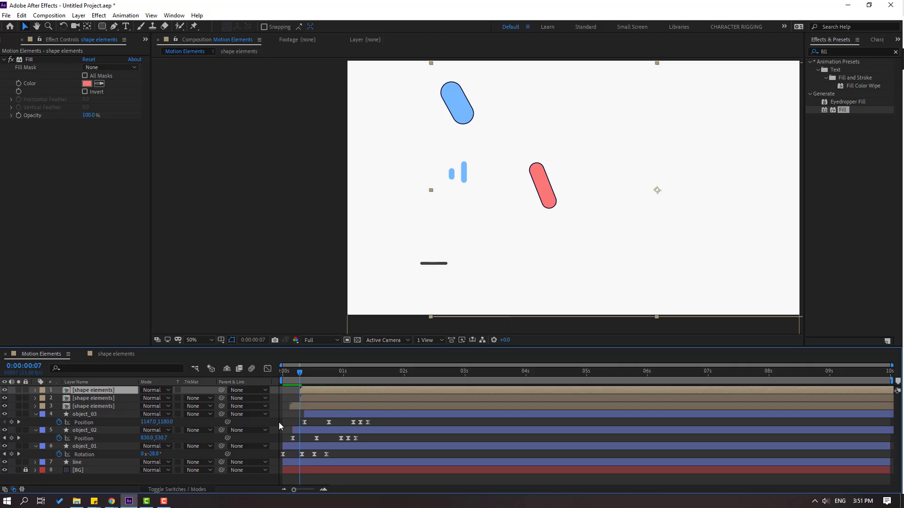
drag(310, 392, 320, 374)
drag(547, 158, 626, 164)
click(98, 83)
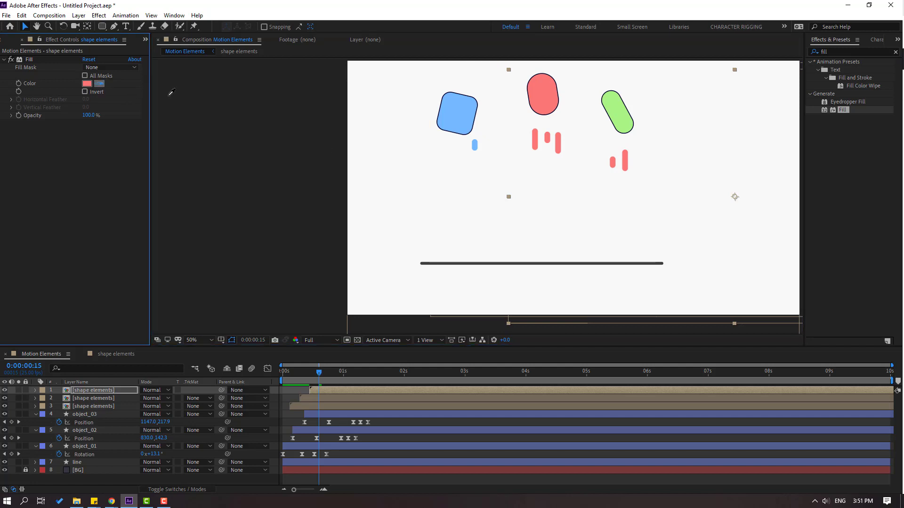
click(622, 98)
Step: Preview the drop and fit the whole composition in the viewer
click(410, 425)
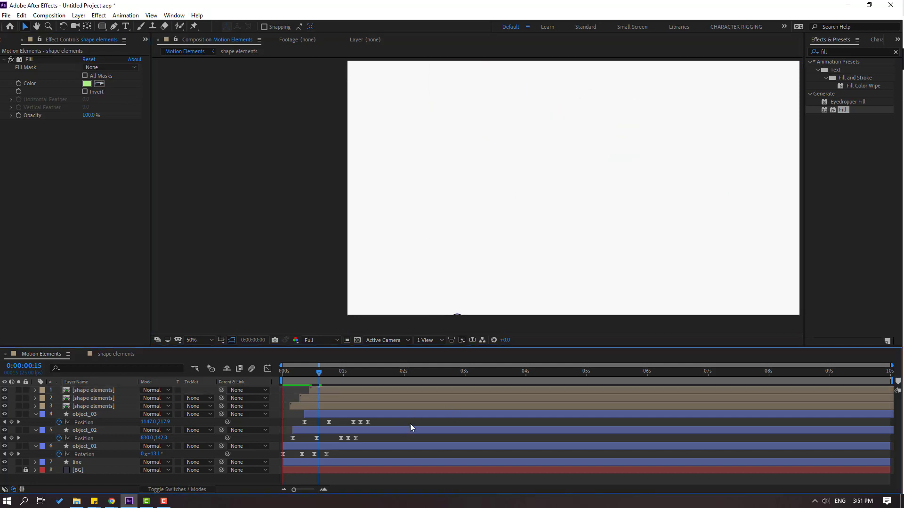
key(space)
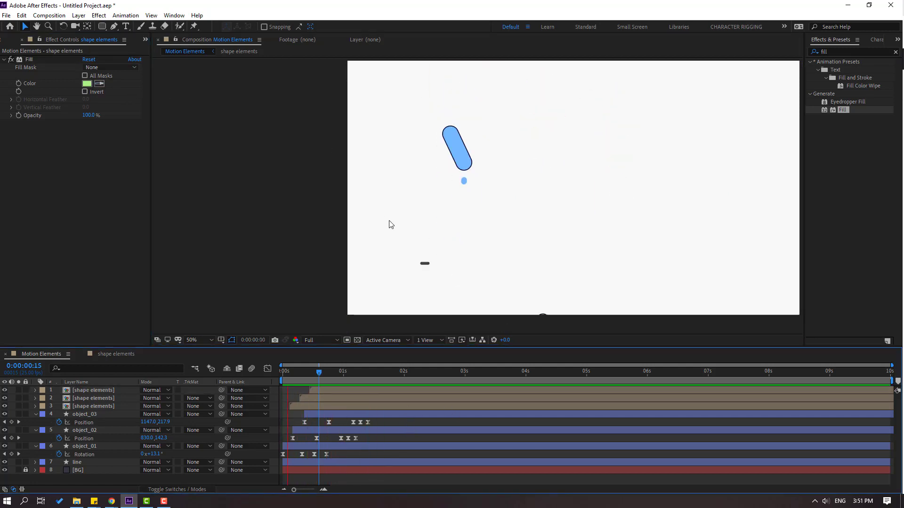
key(comma)
key(comma)
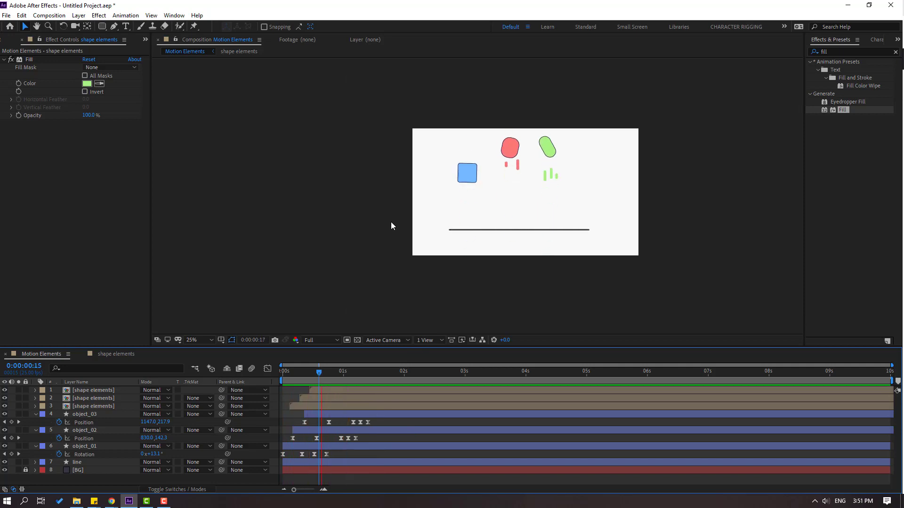
click(194, 340)
click(219, 183)
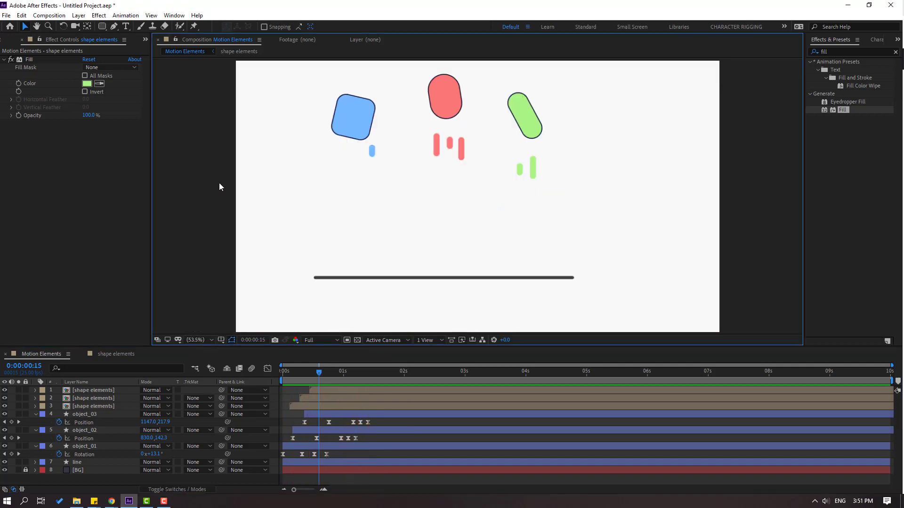
Step: Move to 0:00:02:02 and collapse the object_03, object_02 and object_01 properties
drag(343, 378, 409, 372)
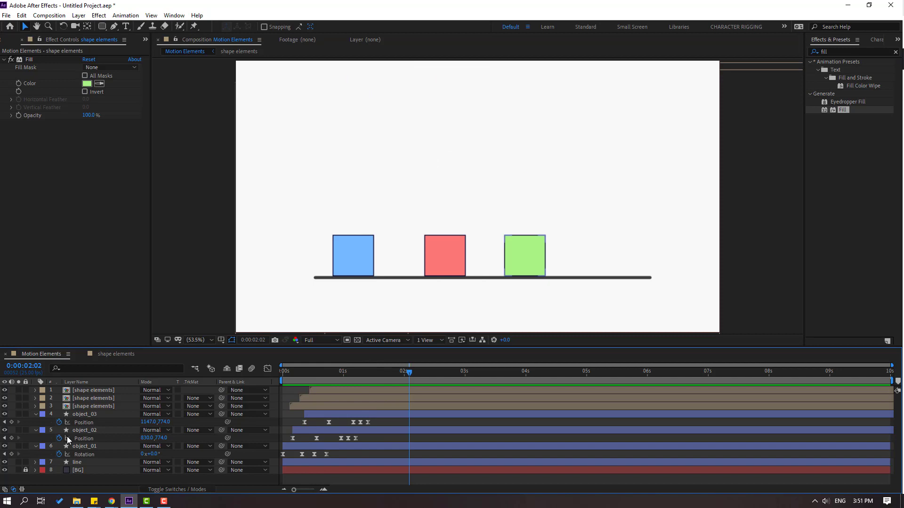
click(34, 415)
click(35, 422)
click(35, 430)
Step: Add a Null Object layer and centre its anchor point
right_click(75, 468)
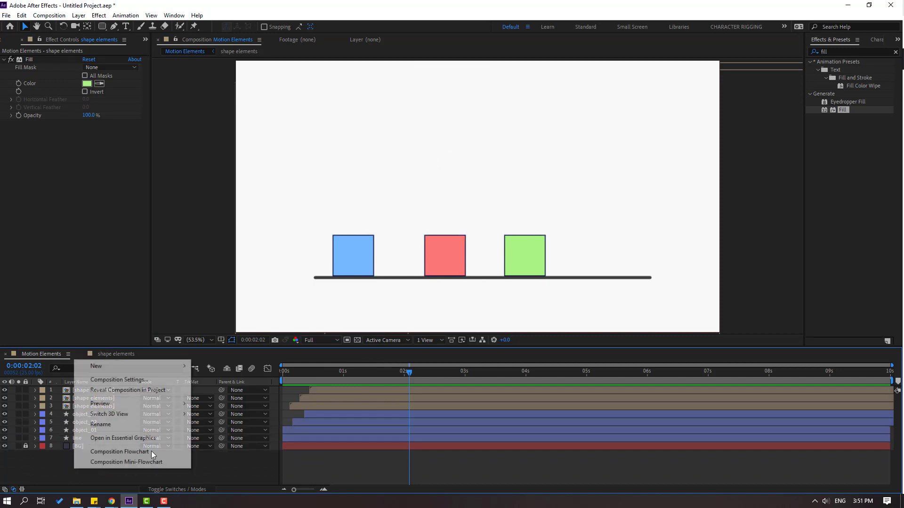
mouse_move(179, 366)
click(219, 420)
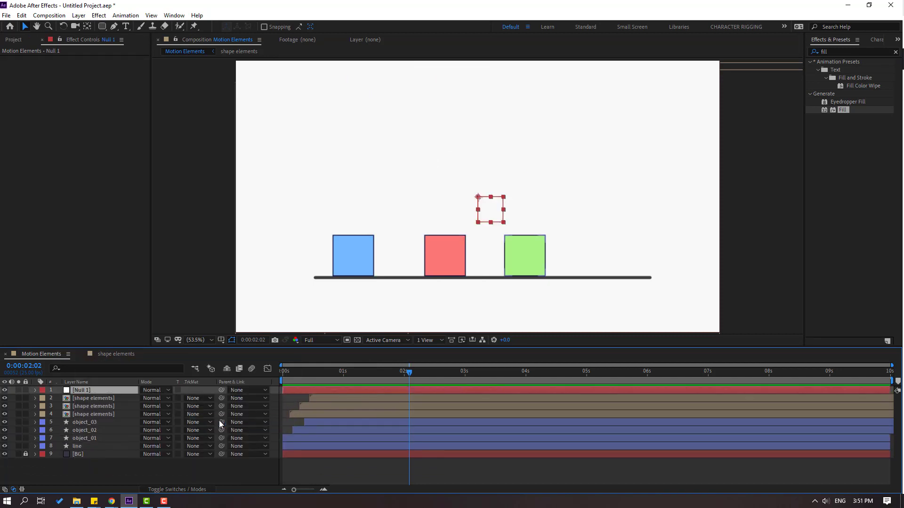
double_click(86, 26)
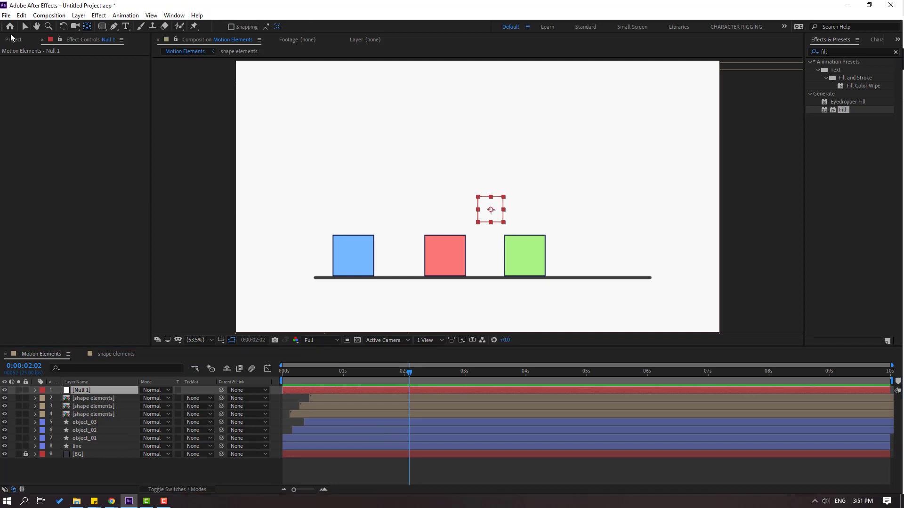
key(v)
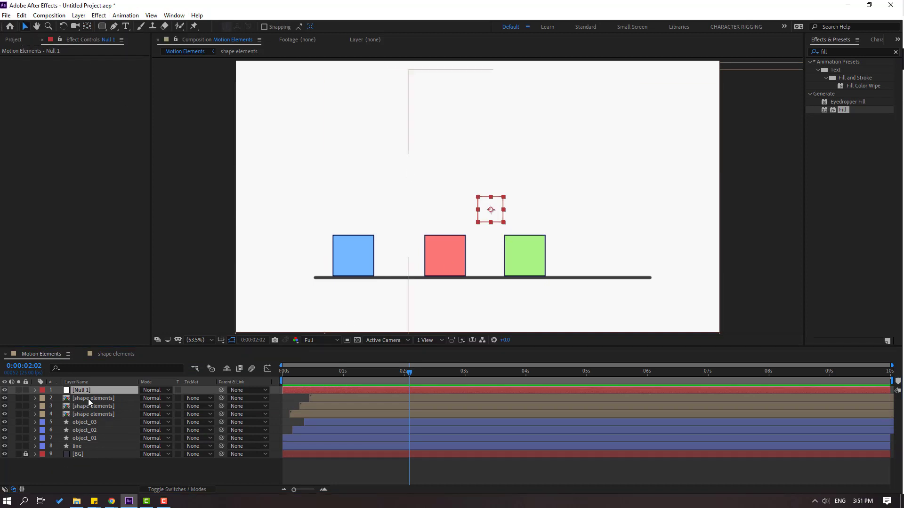
Step: Parent layers 2–7, the squares and motion lines, to Null 1 and shift the group right
click(81, 446)
click(82, 438)
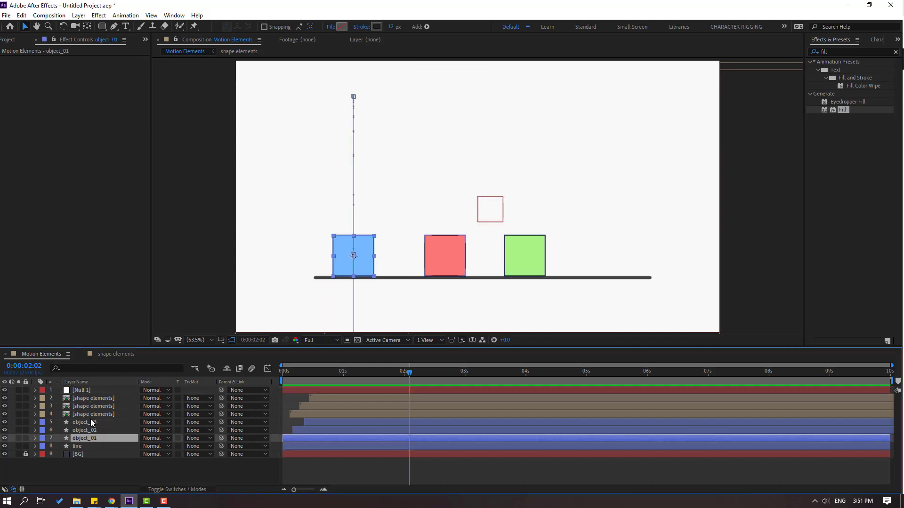
shift+click(89, 404)
shift+click(104, 399)
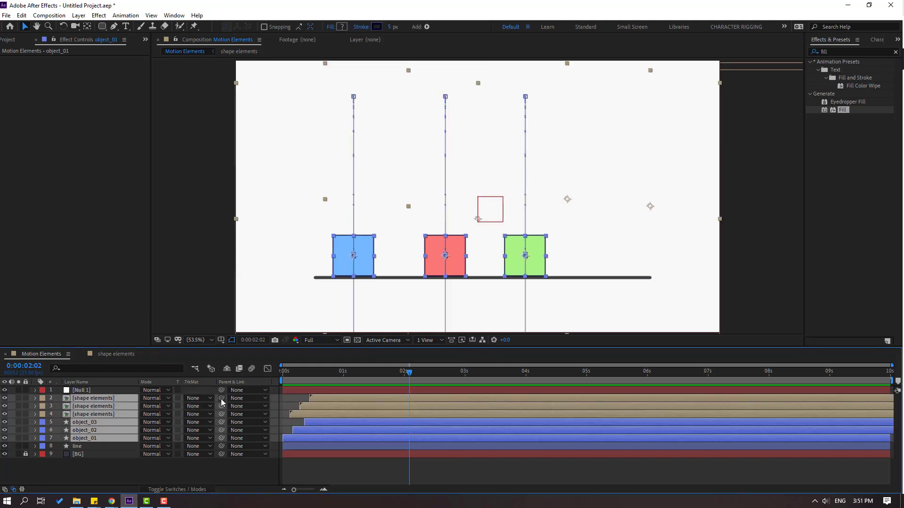
drag(94, 399, 83, 391)
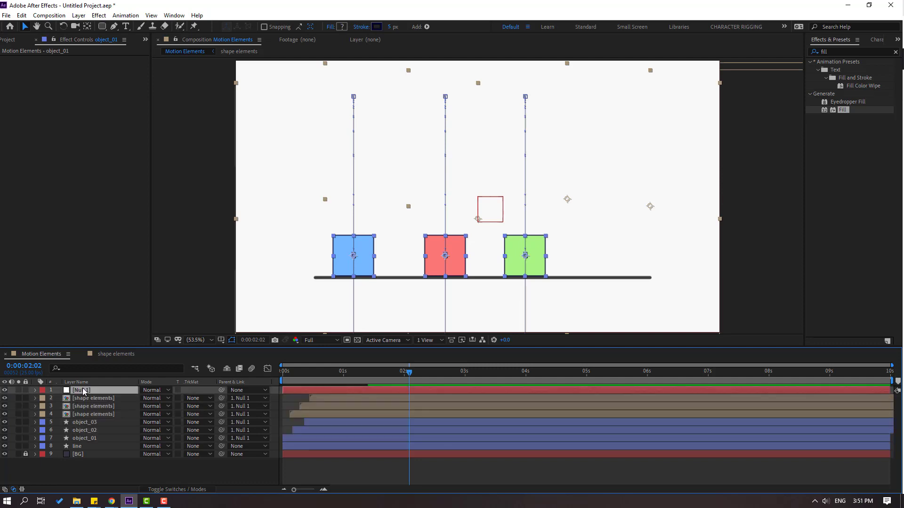
key(shift+Right)
key(shift+Right)
key(shift+Right)
key(shift+Right)
key(shift+Right)
key(shift+Right)
key(shift+Right)
key(shift+Right)
key(shift+Right)
key(shift+Right)
key(shift+Right)
key(shift+Right)
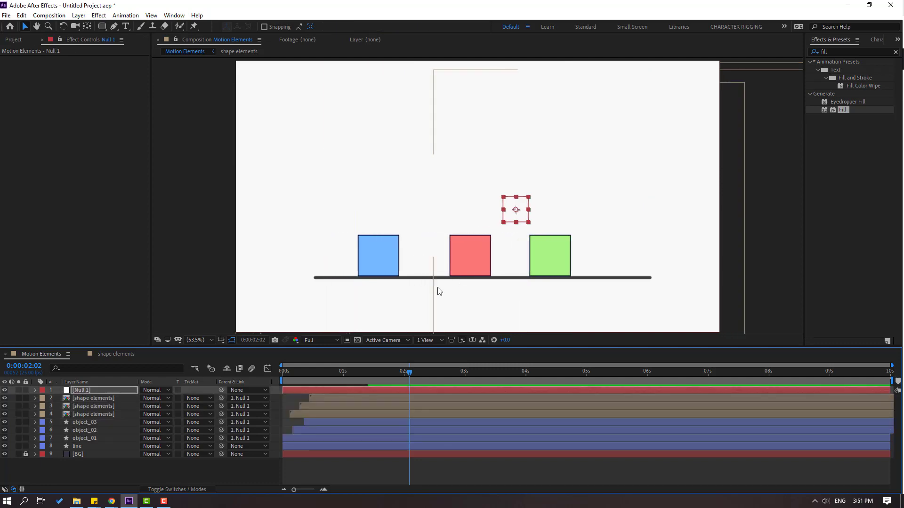
key(shift+Right)
key(shift+Right)
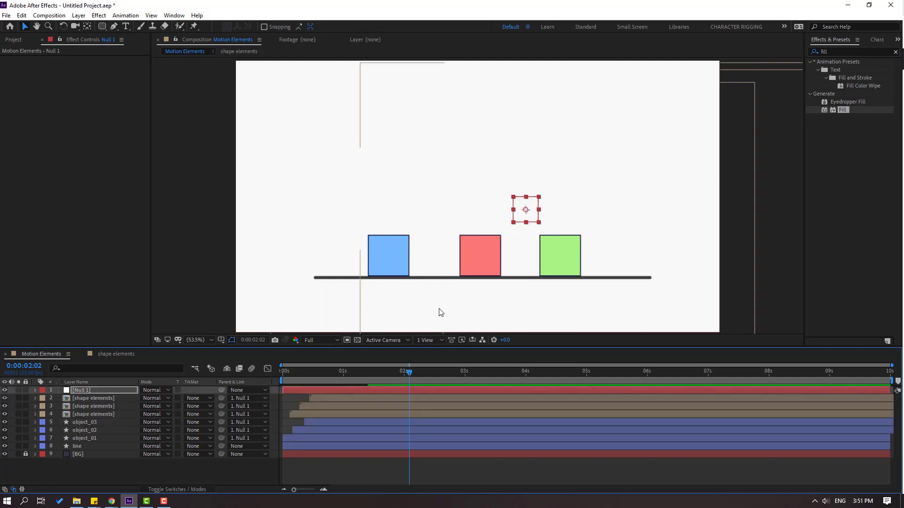
Step: Nudge all of object_02's Position keyframes left and preview the result
click(94, 430)
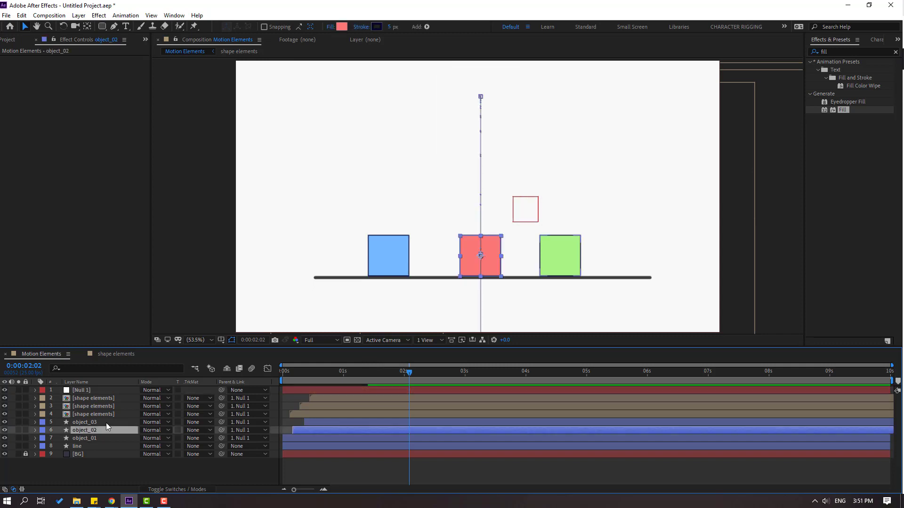
key(p)
click(357, 372)
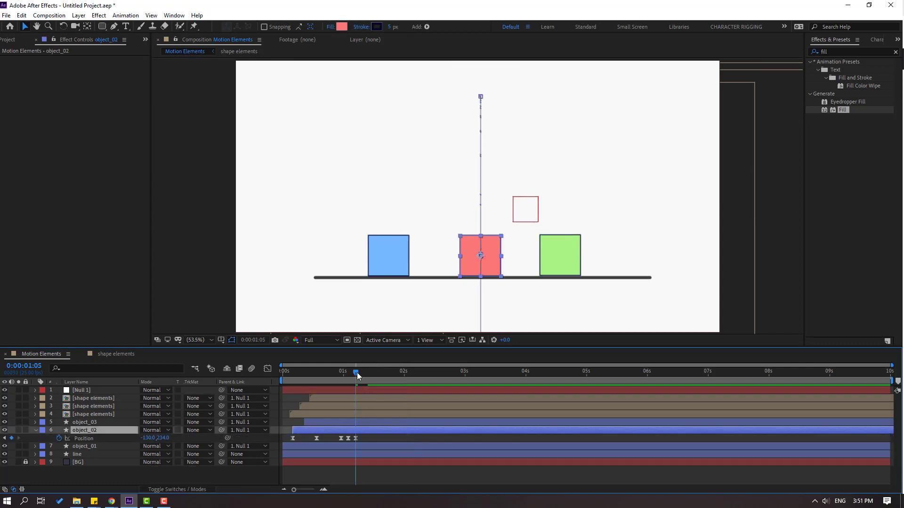
drag(369, 440, 273, 448)
key(j)
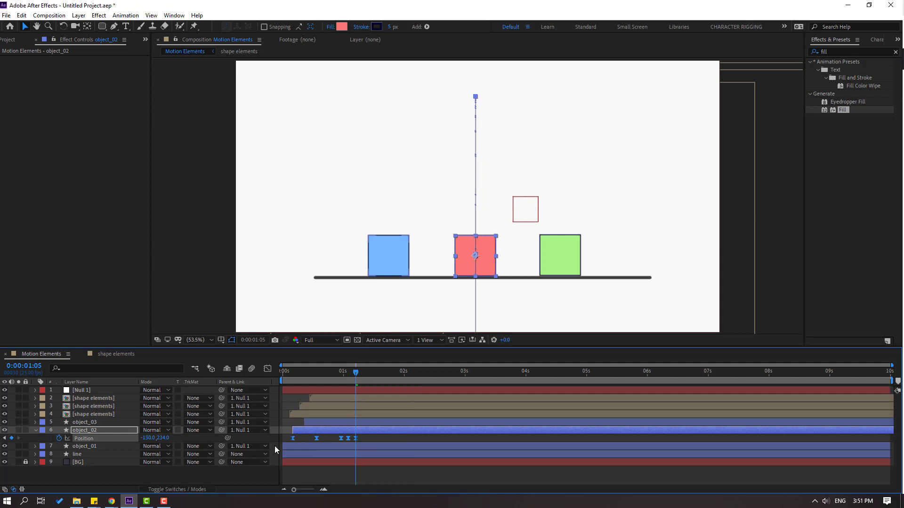
key(F2)
key(space)
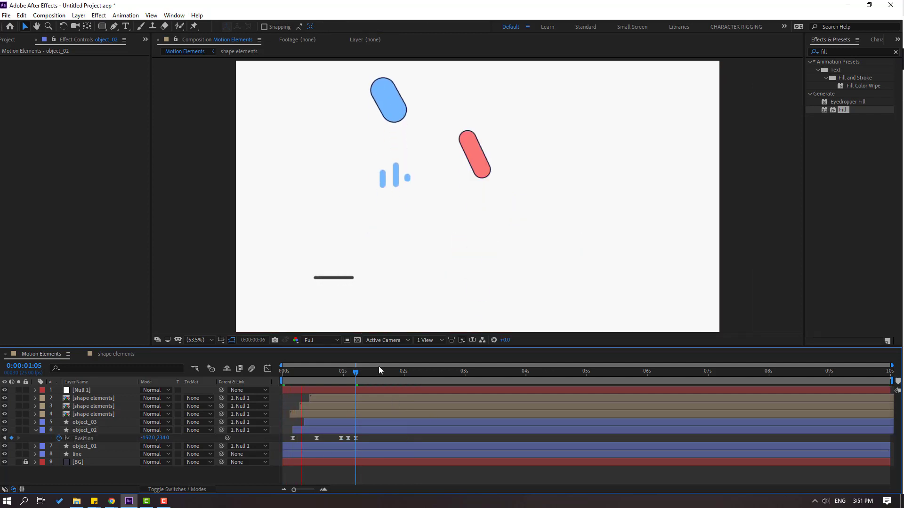